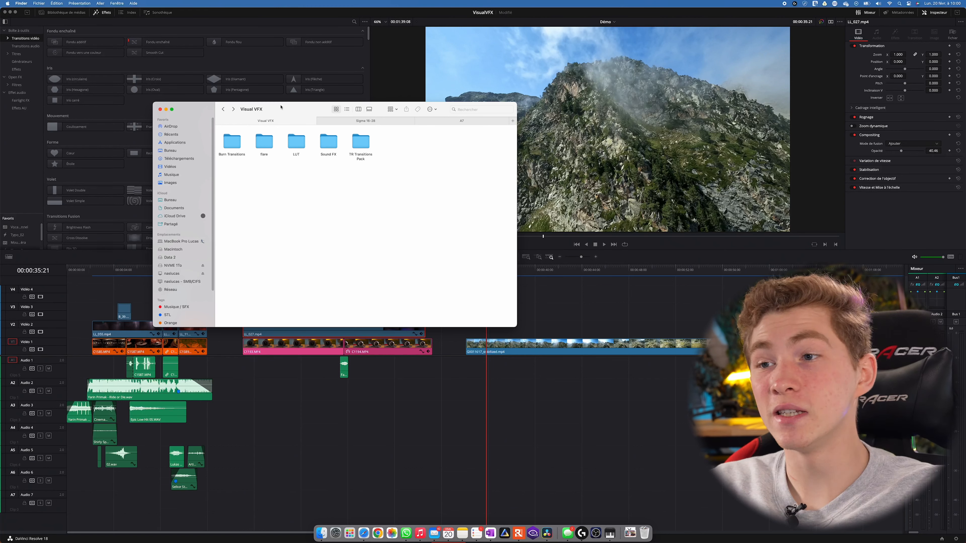
Open the TR Transitions Pack folder inside Visual VFX and select the TR Transitions Pack.DRFX file
mouse_move(421, 185)
mouse_down()
mouse_move(235, 135)
mouse_move(293, 143)
mouse_move(218, 136)
mouse_move(324, 143)
mouse_move(234, 144)
mouse_up()
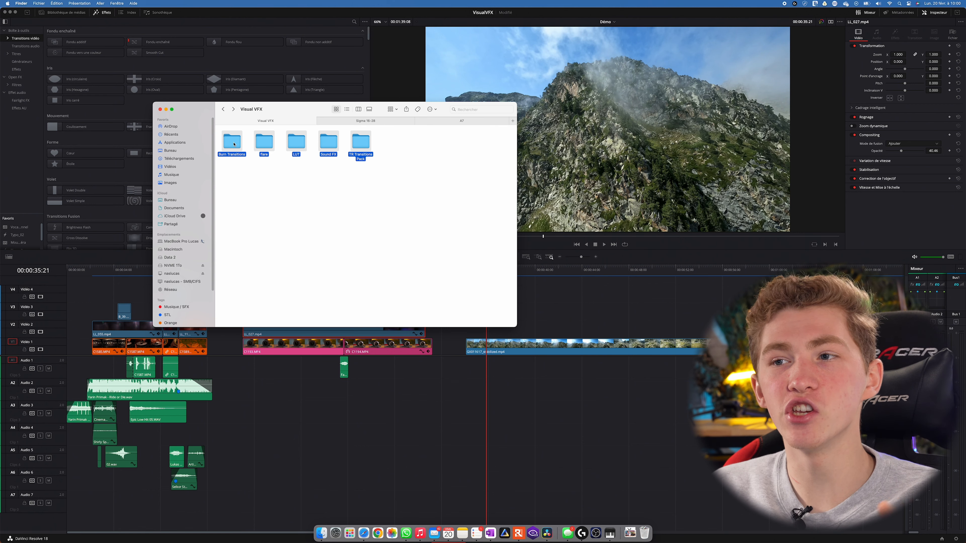
mouse_move(404, 231)
mouse_down()
mouse_move(395, 205)
mouse_move(274, 134)
mouse_move(226, 154)
mouse_move(227, 145)
mouse_move(312, 187)
mouse_up()
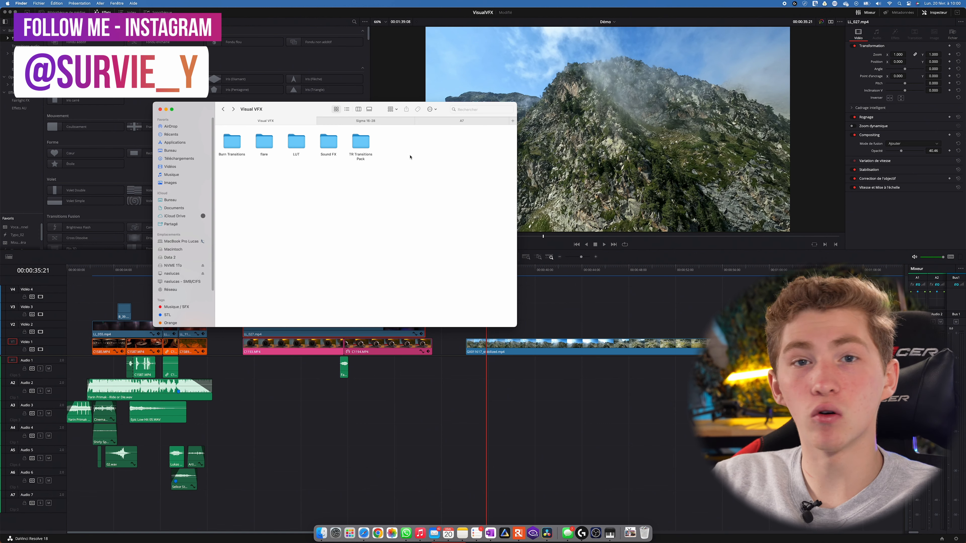
double_click(361, 147)
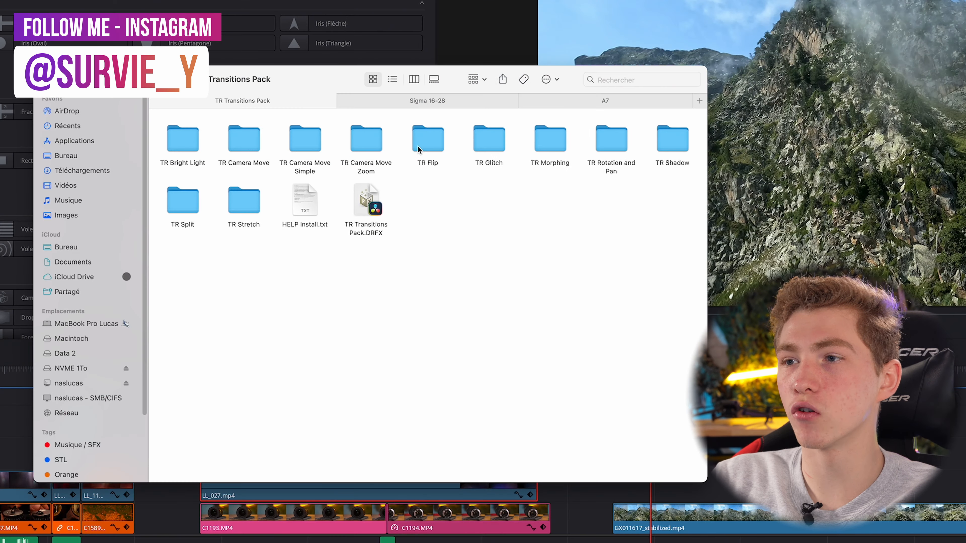
click(335, 181)
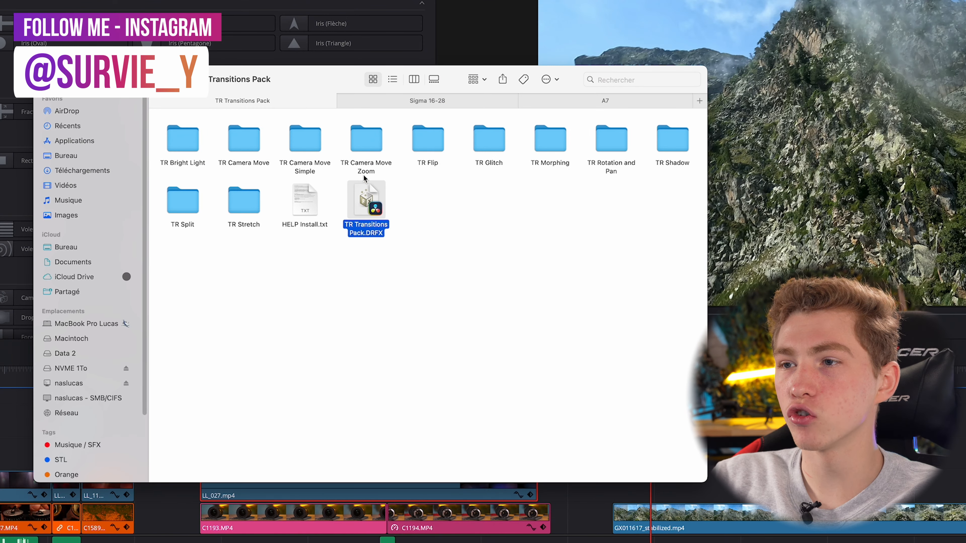
mouse_move(374, 199)
mouse_down()
mouse_move(409, 214)
mouse_move(365, 207)
mouse_up()
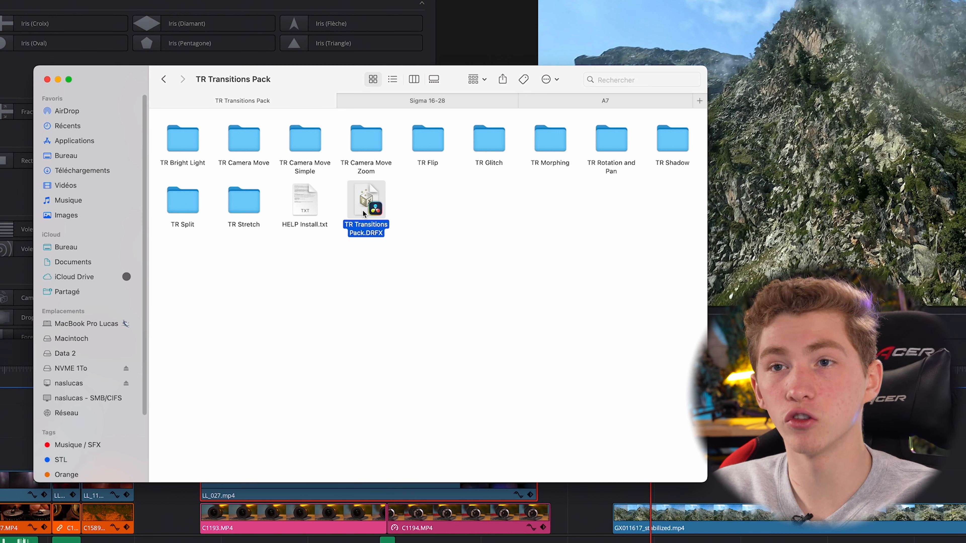
Open HELP Install.txt and read the installation methods and the transitions folder paths for the pack
click(307, 208)
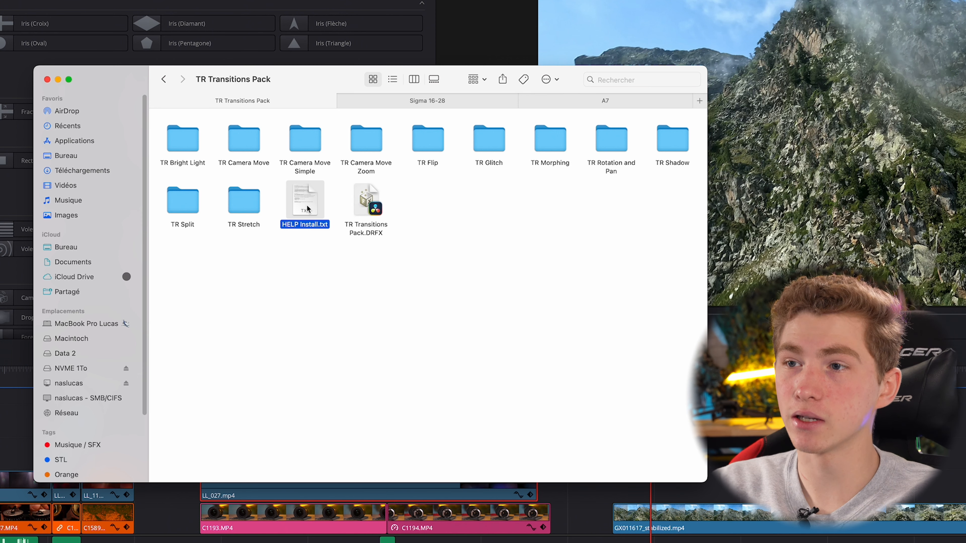
click(376, 307)
click(310, 198)
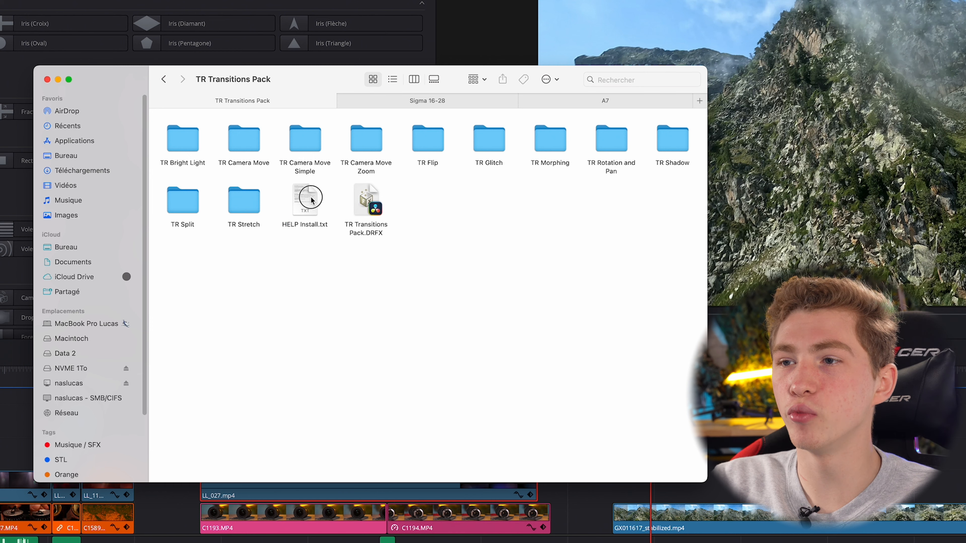
double_click(310, 200)
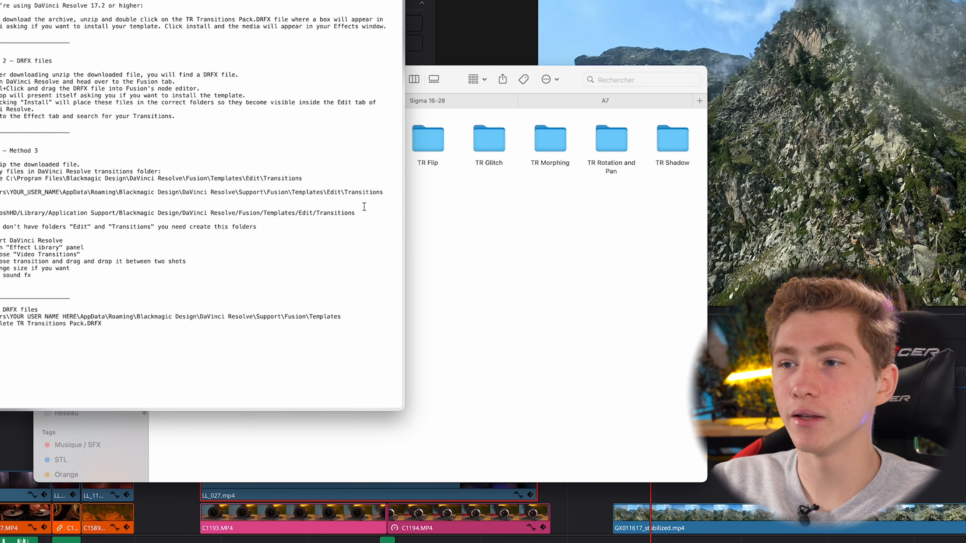
drag(384, 192, 167, 191)
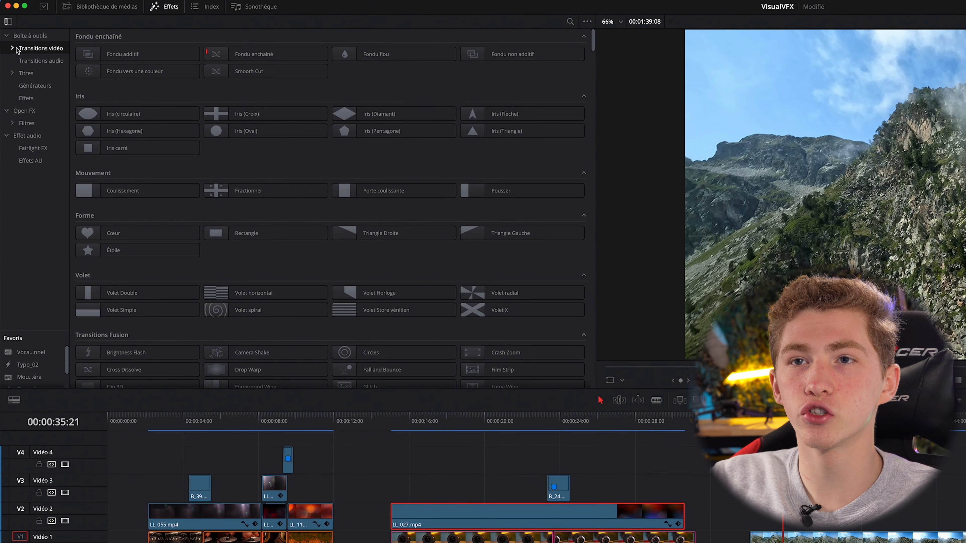
Expand the video transitions in the effects library and browse the installed TR groups, ending on TR Morphing
click(12, 49)
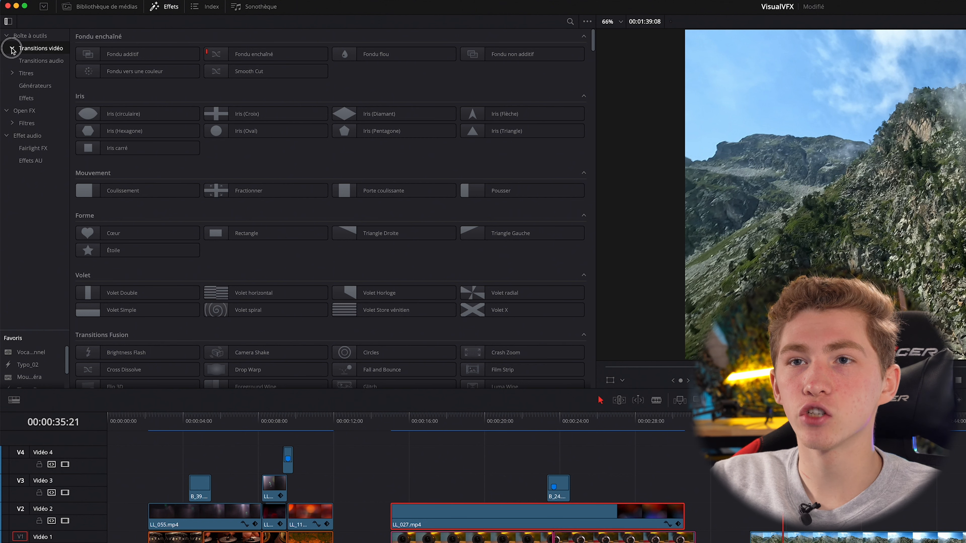
click(40, 73)
click(46, 110)
click(41, 148)
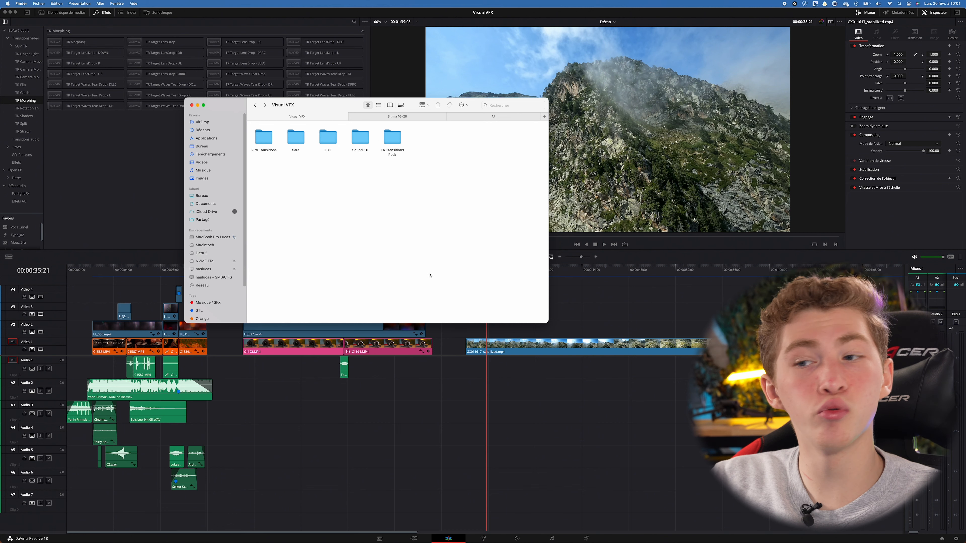
Switch to the Color page in DaVinci Resolve and reveal the Film Looks LUT folder in the Finder
click(541, 424)
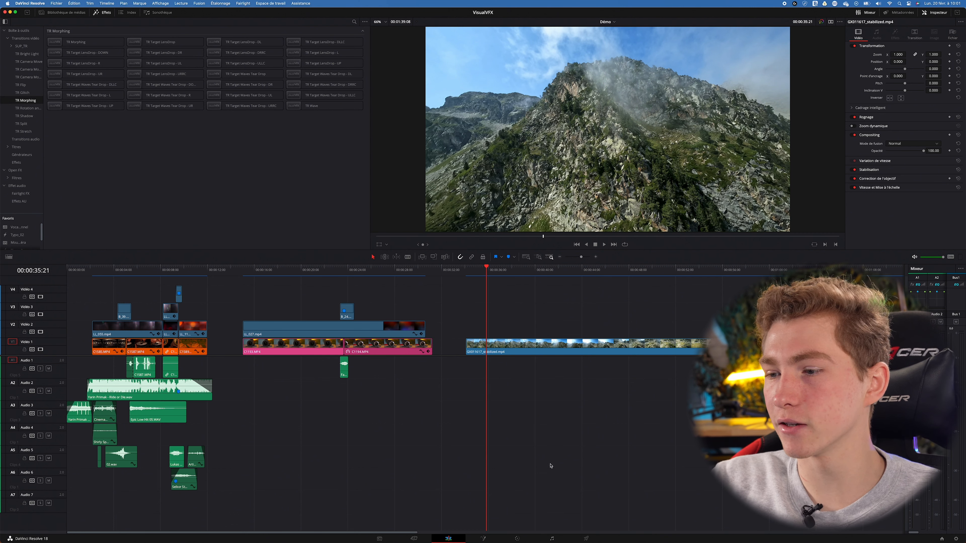
click(522, 539)
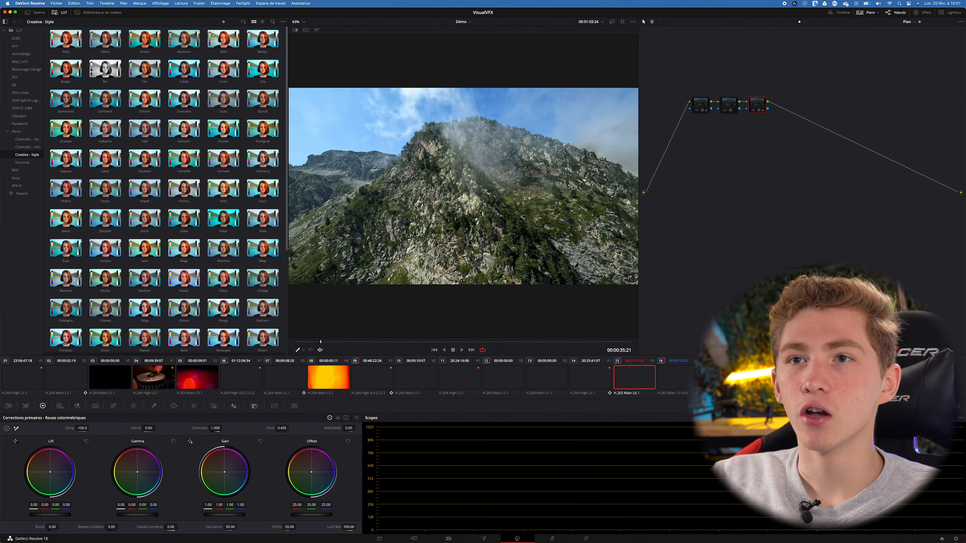
click(64, 13)
click(64, 12)
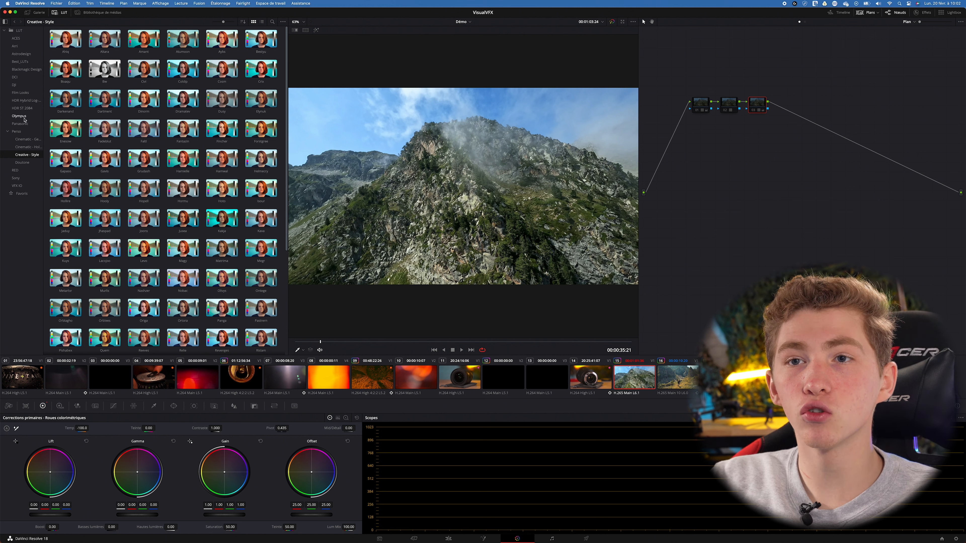
right_click(21, 94)
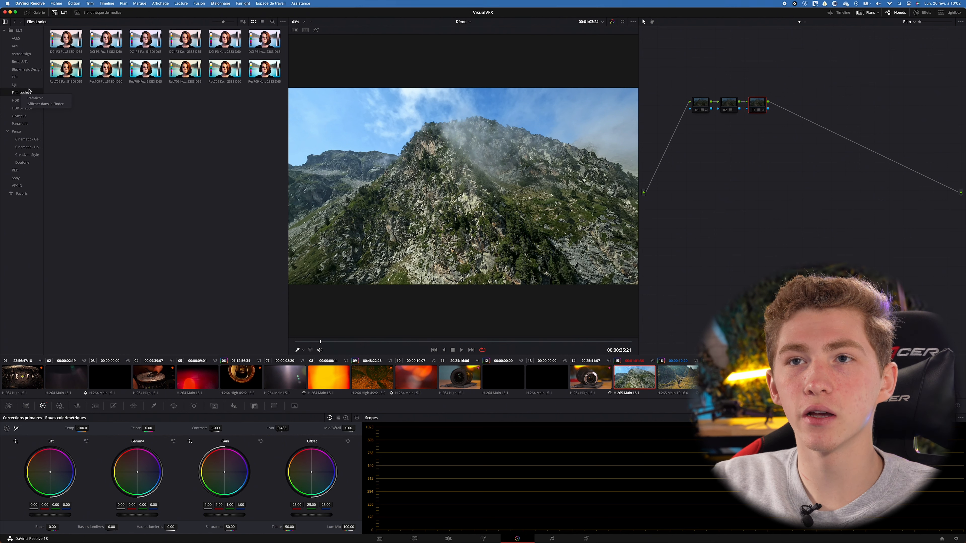
click(45, 104)
Open the Perso folder in the LUT directory and compare its LUT folders with those in the downloaded LUT folder
drag(264, 111, 294, 101)
drag(267, 284, 491, 134)
click(500, 125)
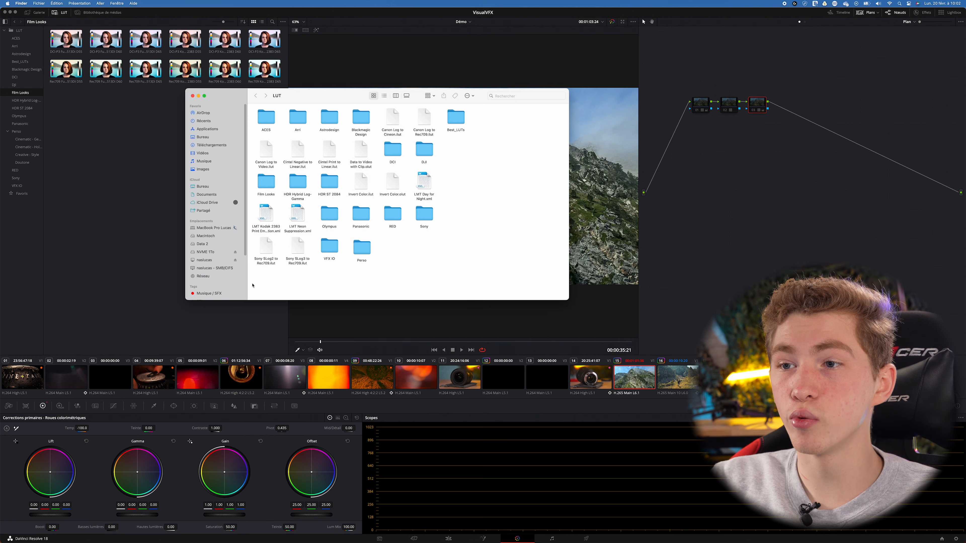
click(266, 248)
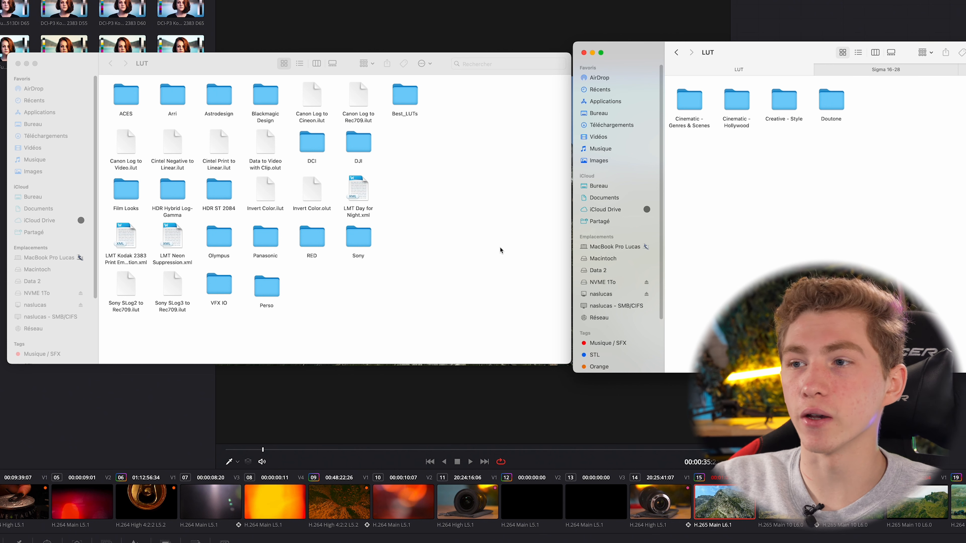
click(414, 246)
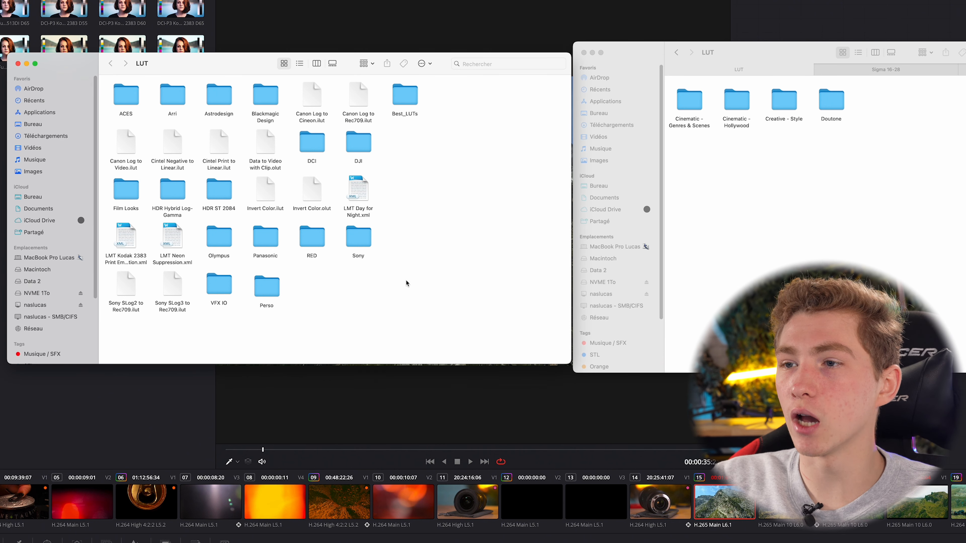
double_click(266, 288)
drag(132, 155, 261, 102)
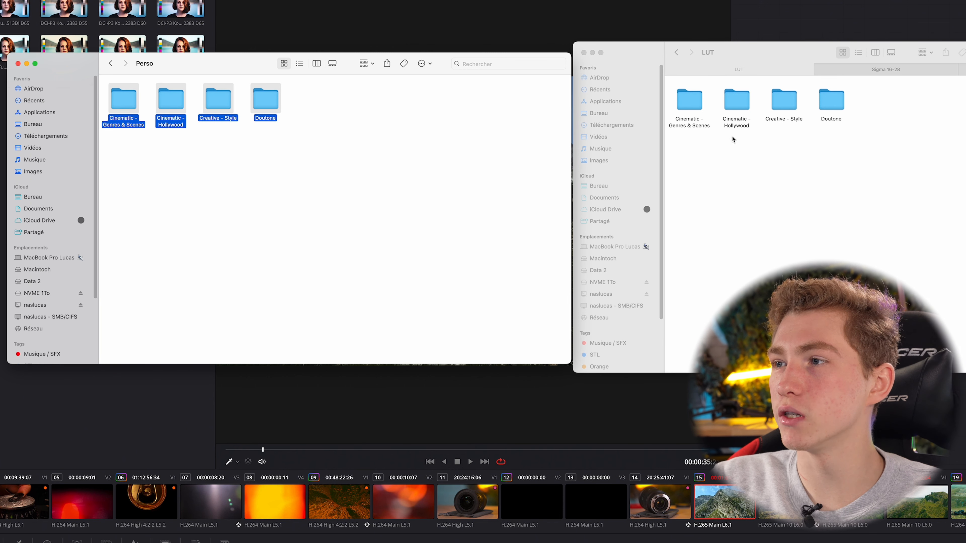
click(685, 138)
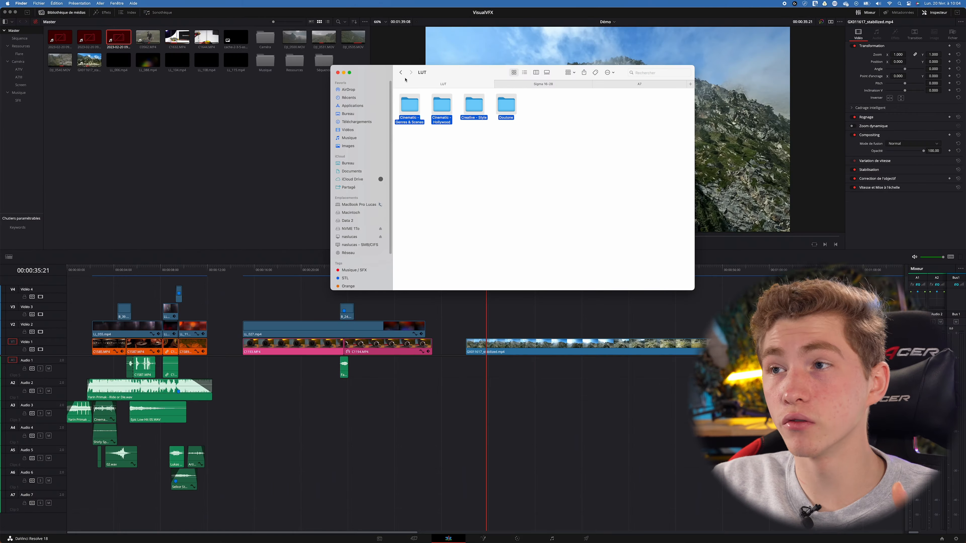
Return to the Visual VFX folder and select the Sound FX folder
key(cmd+Up)
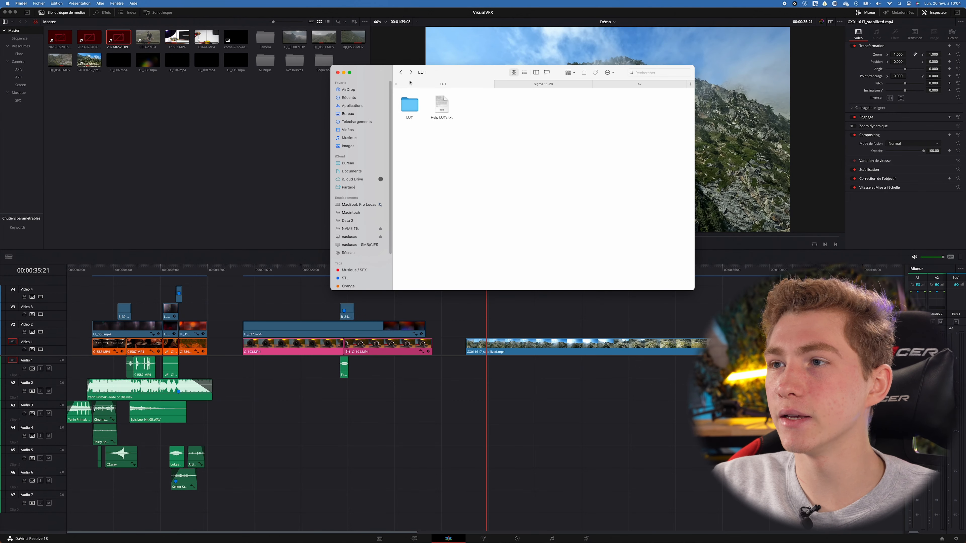
key(super+Up)
click(498, 118)
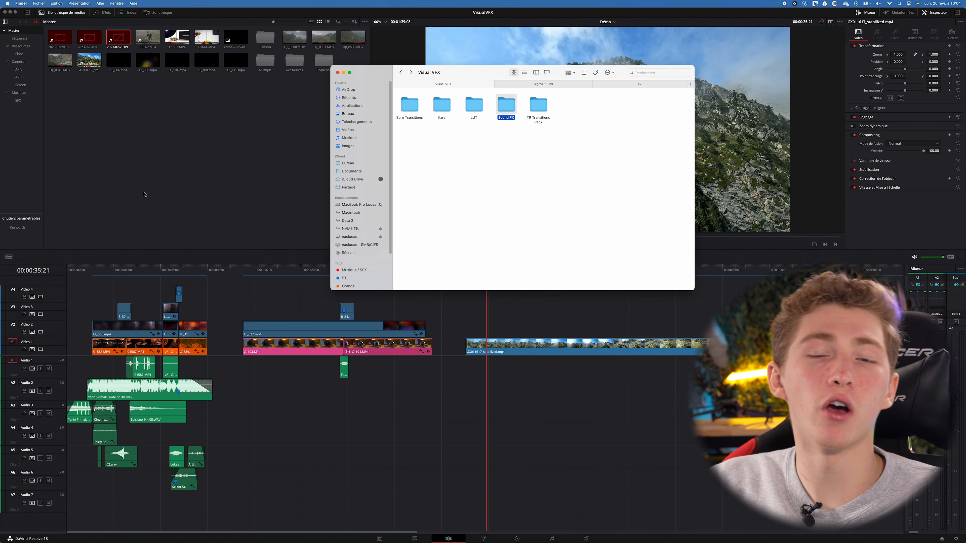
Switch to DaVinci Resolve, clear the media pool selection and open the sound library
click(144, 195)
click(157, 41)
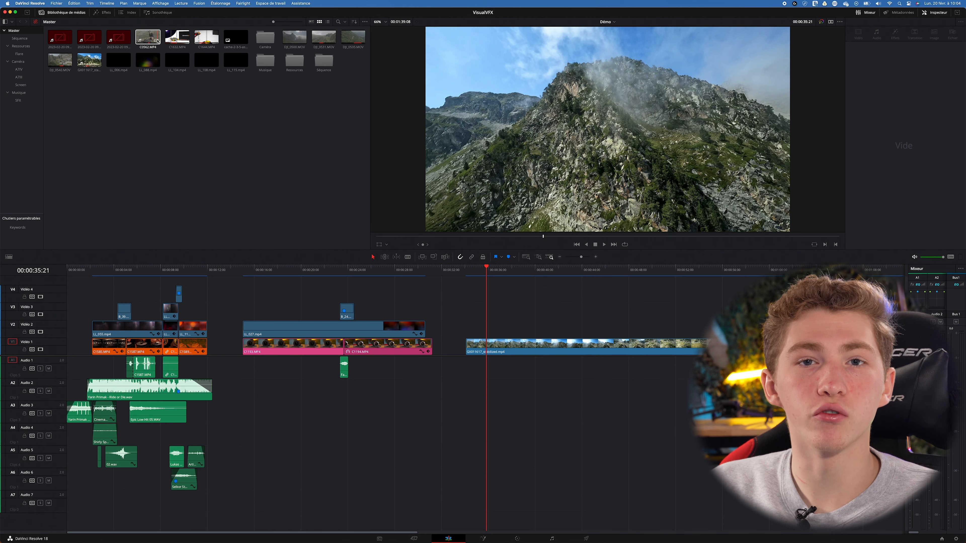
click(171, 101)
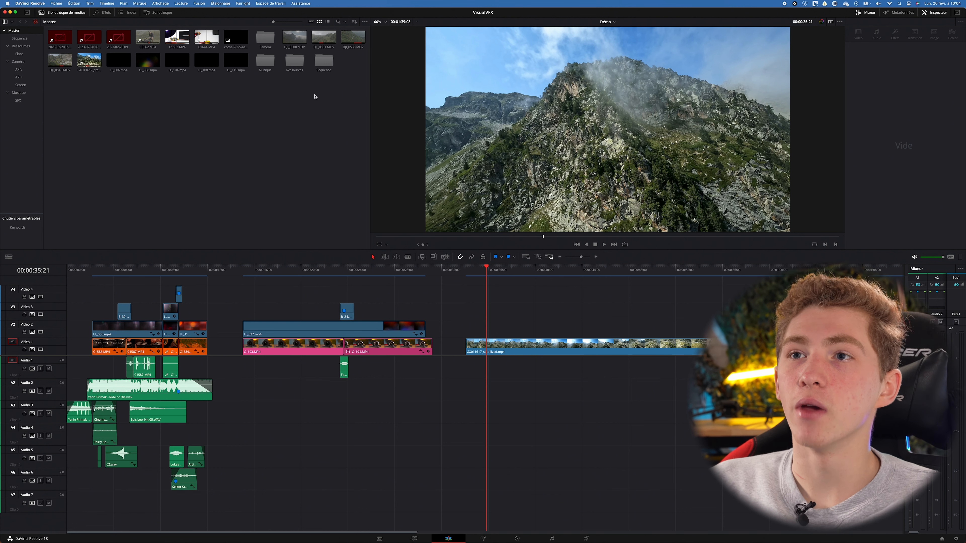
click(162, 12)
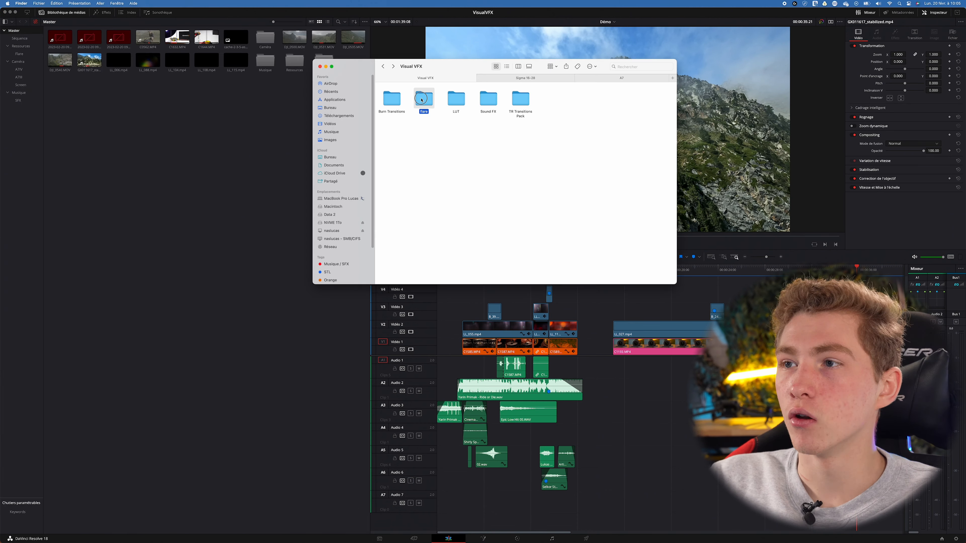
Open the Flare folder in Visual VFX and preview one of its lens flare clips
double_click(440, 100)
scroll(481, 190, down, 2)
scroll(482, 189, down, 1)
click(491, 119)
key(space)
drag(213, 535, 833, 534)
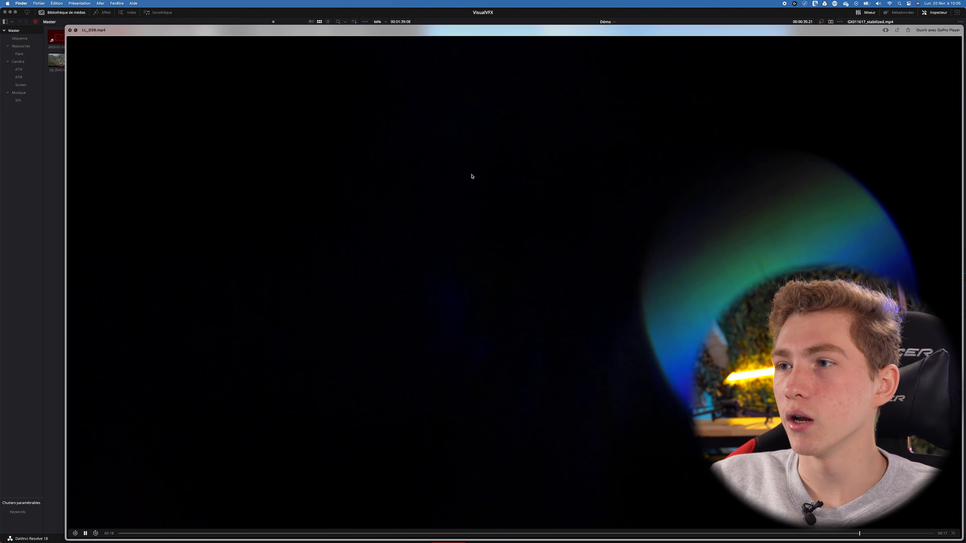
key(space)
Go back to Visual VFX, open the Burn Transitions folder and preview the B_21.mp4 clip
click(383, 67)
double_click(388, 100)
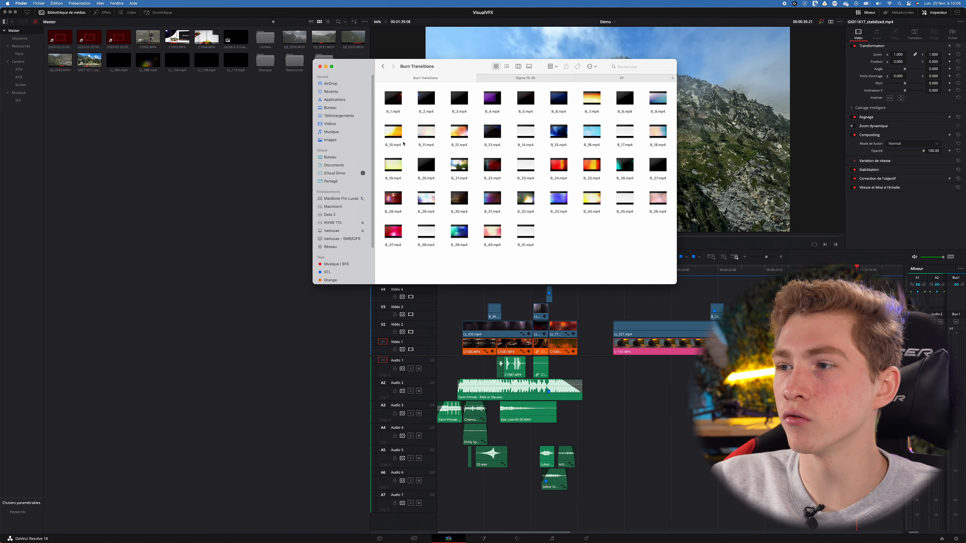
click(461, 167)
key(space)
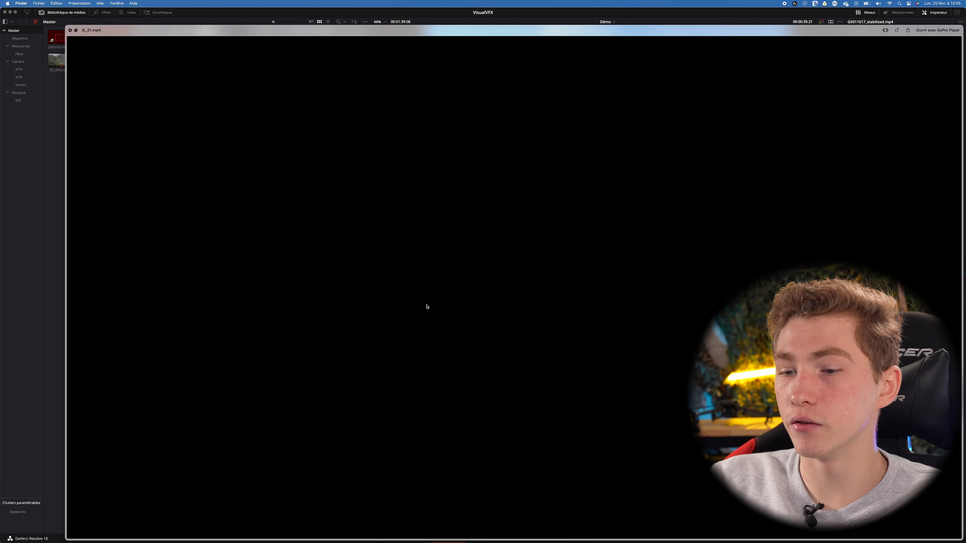
key(space)
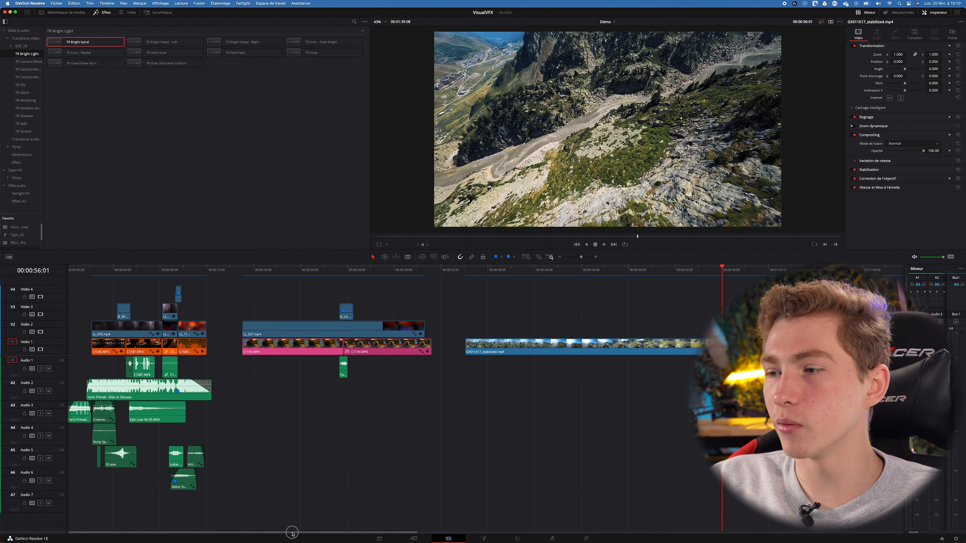
Review the mountain clips on the timeline and scrub across the transition between GX011617_stabilized.mp4 and DJI_0540.MOV
scroll(291, 532, right, 10)
scroll(422, 533, left, 10)
scroll(418, 529, right, 10)
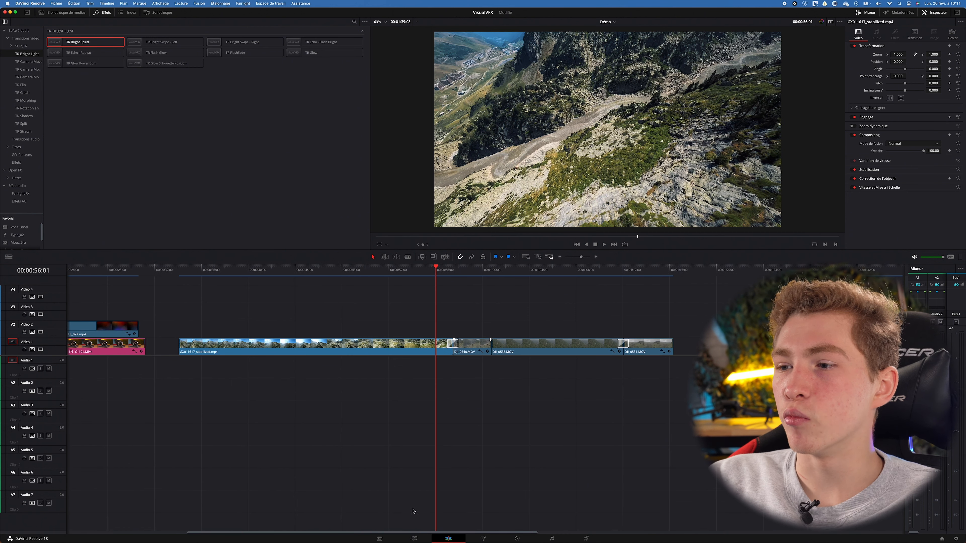
drag(369, 319, 663, 342)
click(533, 315)
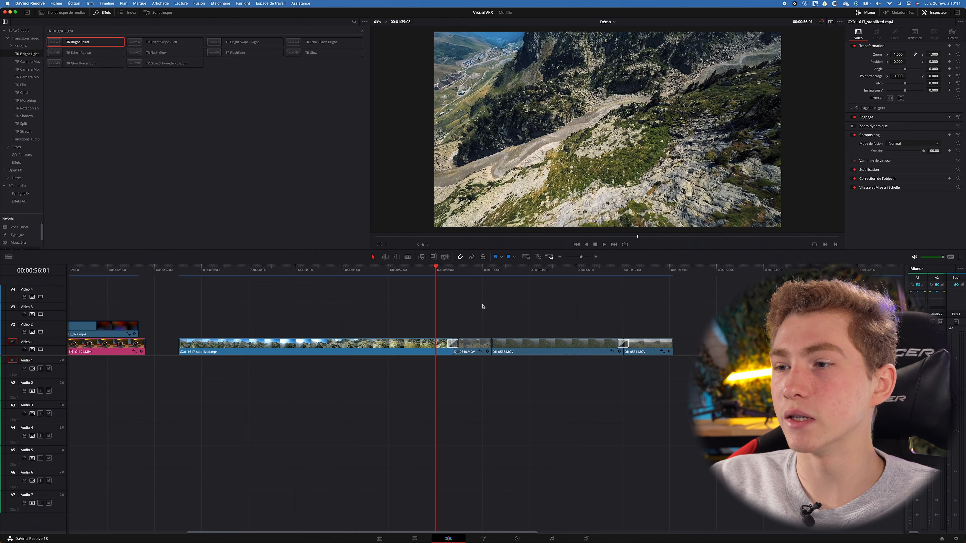
drag(432, 271, 475, 285)
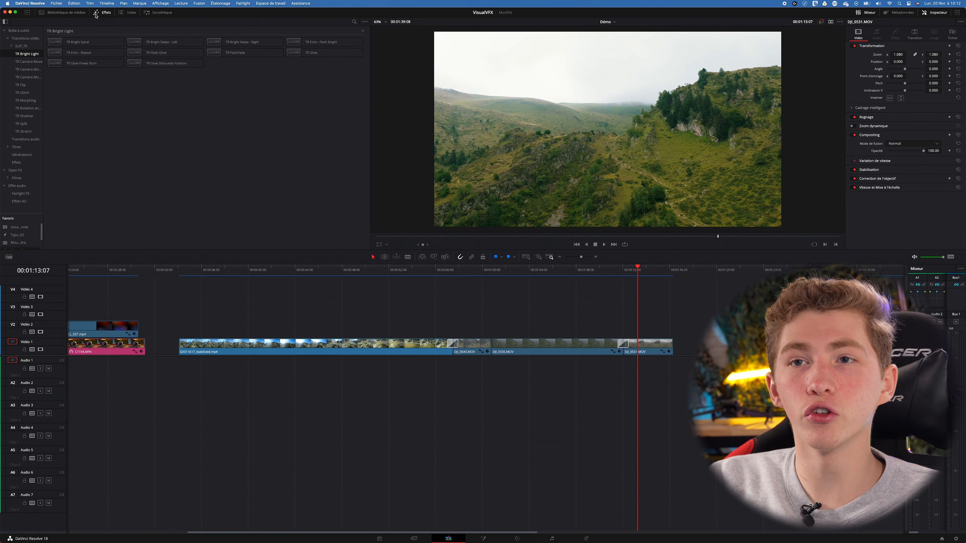
Browse the TR Bright Light transitions and apply TR FlashFade to the cut between DJI_0540.MOV and DJI_0535.MOV
click(28, 108)
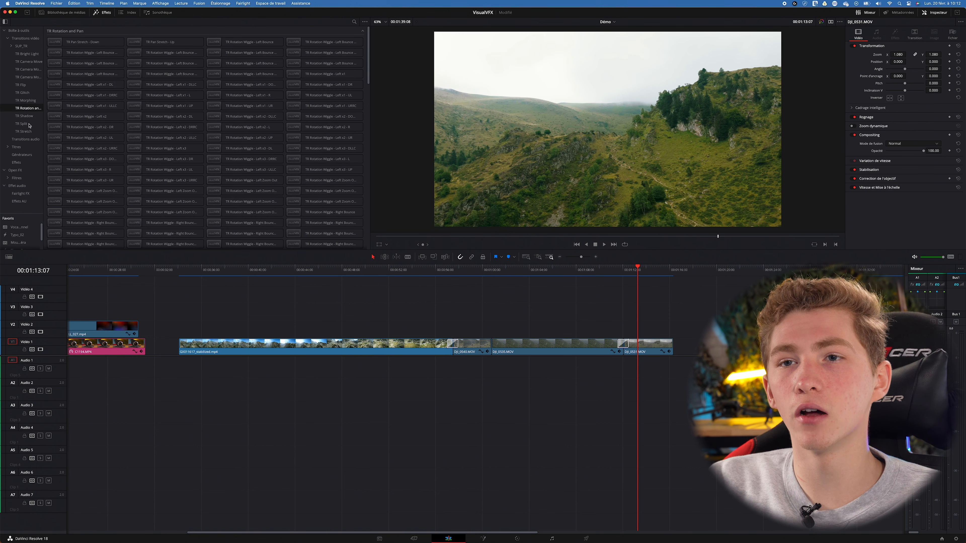
click(14, 55)
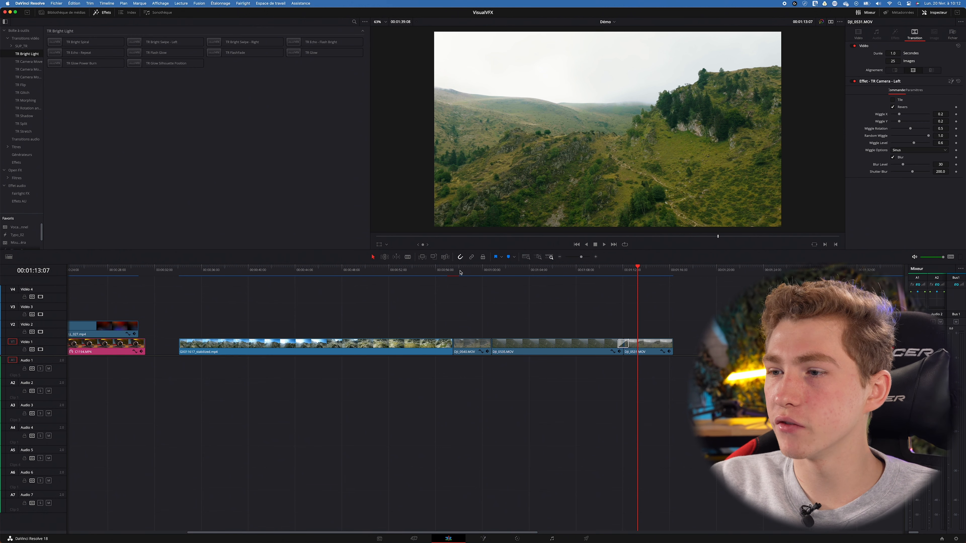
click(454, 270)
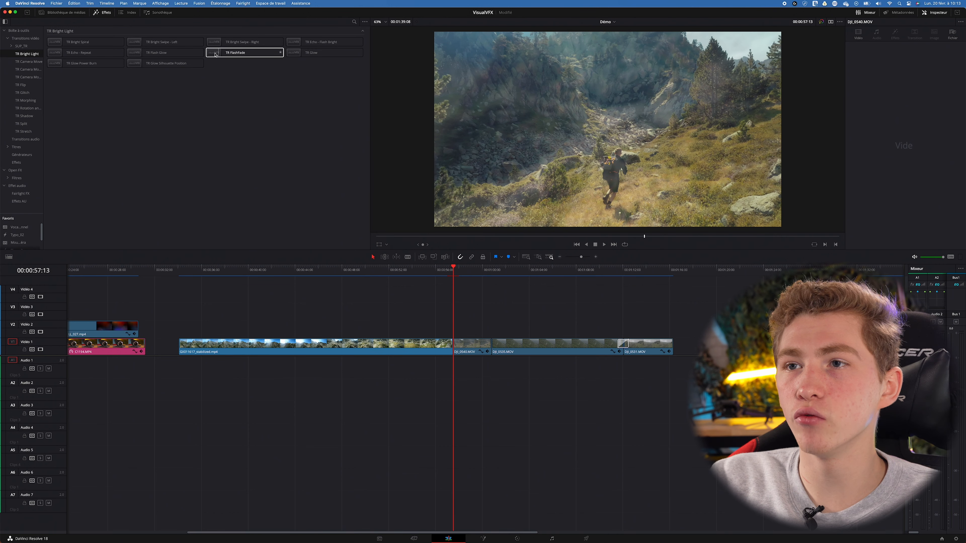
drag(222, 54, 485, 345)
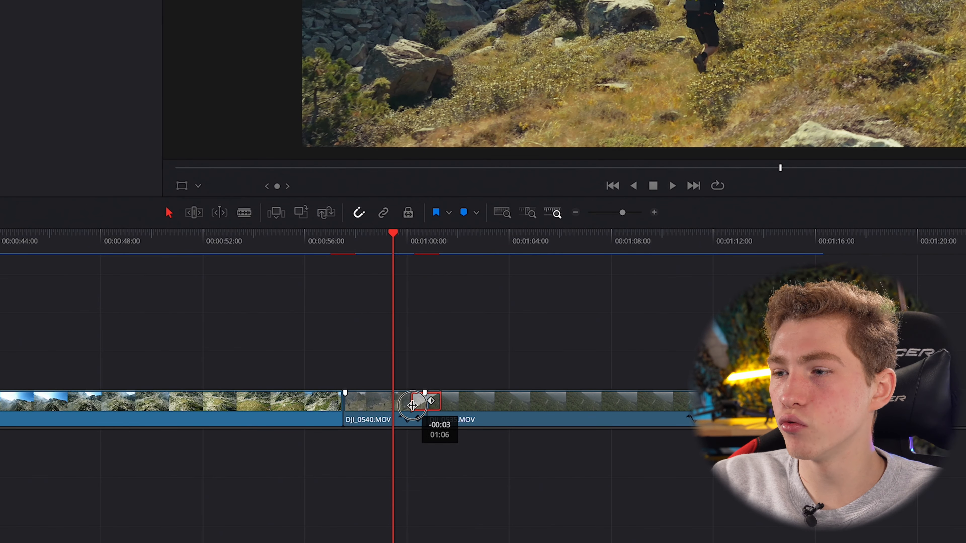
Shorten the TR FlashFade transition to 23 frames (0.9 seconds) and play it back
drag(412, 405, 416, 400)
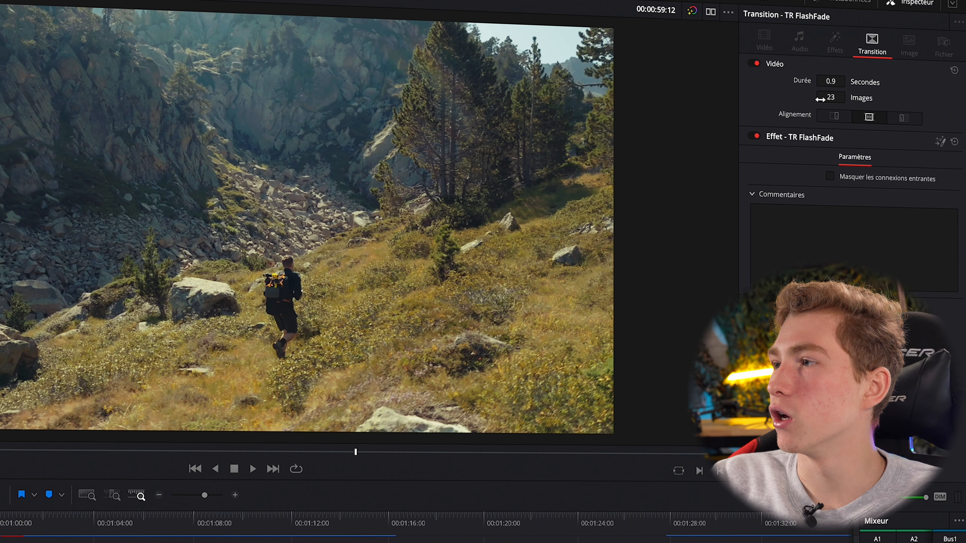
drag(841, 79, 827, 99)
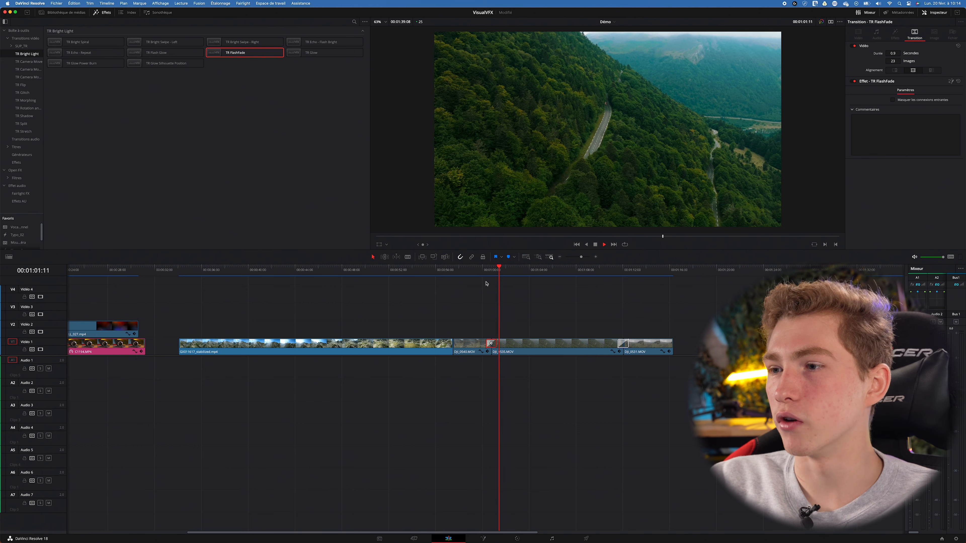
click(479, 271)
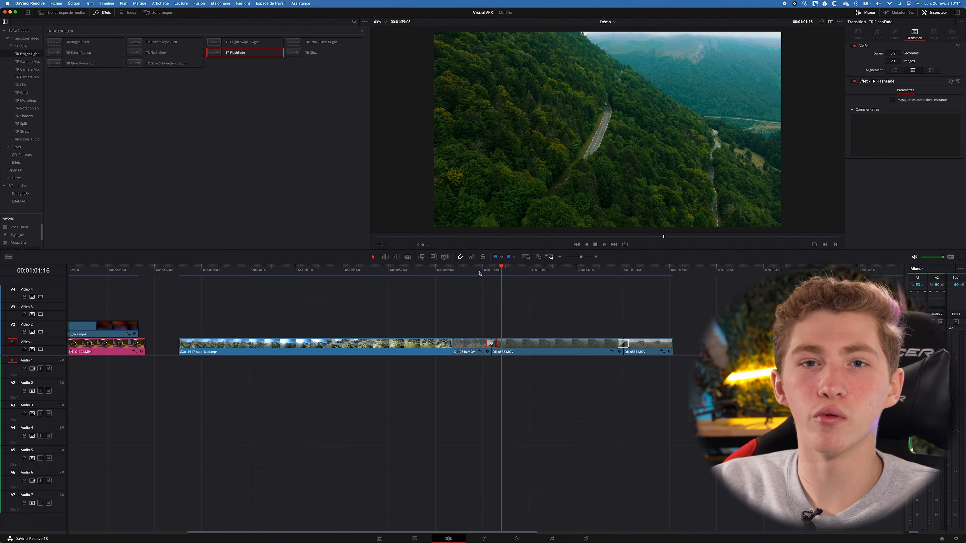
click(480, 272)
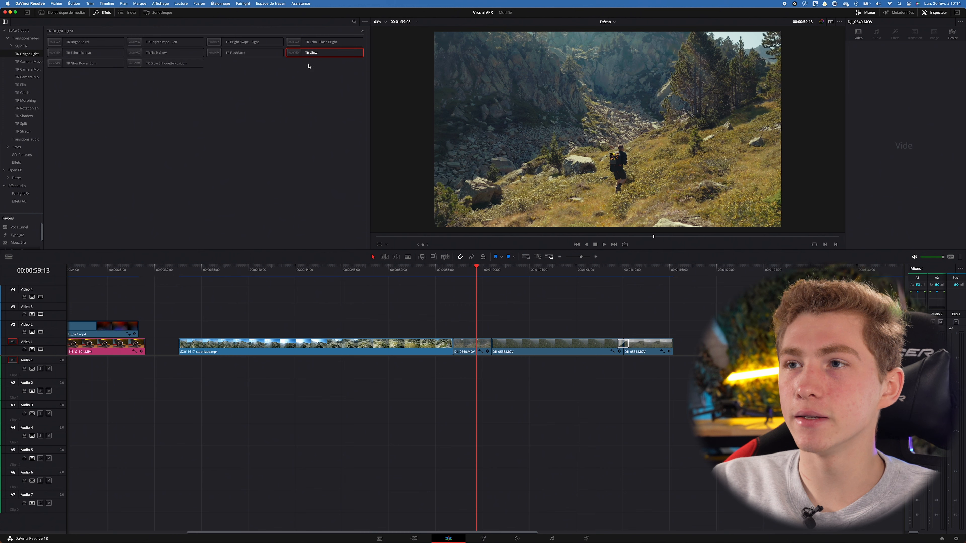
Apply TR Glow to the cut between DJI_0540.MOV and DJI_0535.MOV and play it back
drag(308, 53, 491, 344)
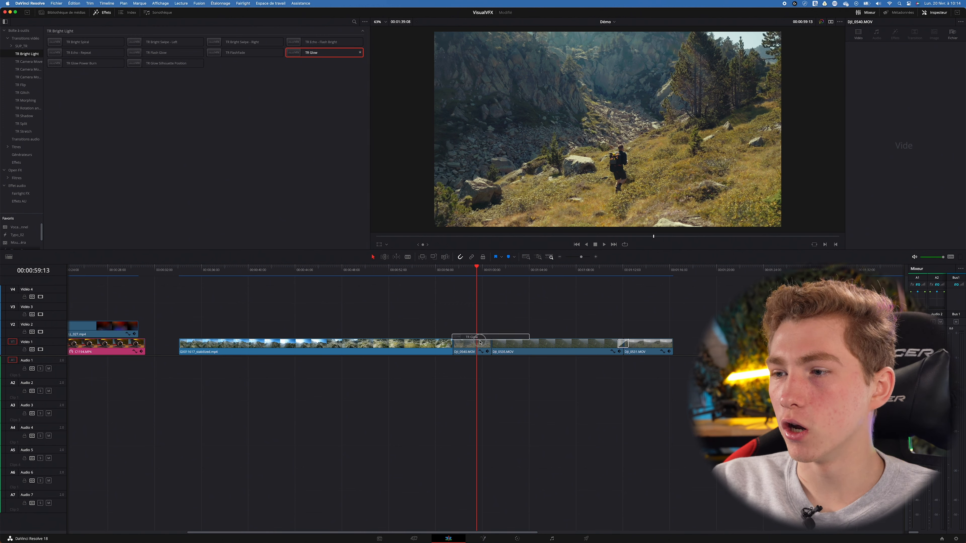
key(space)
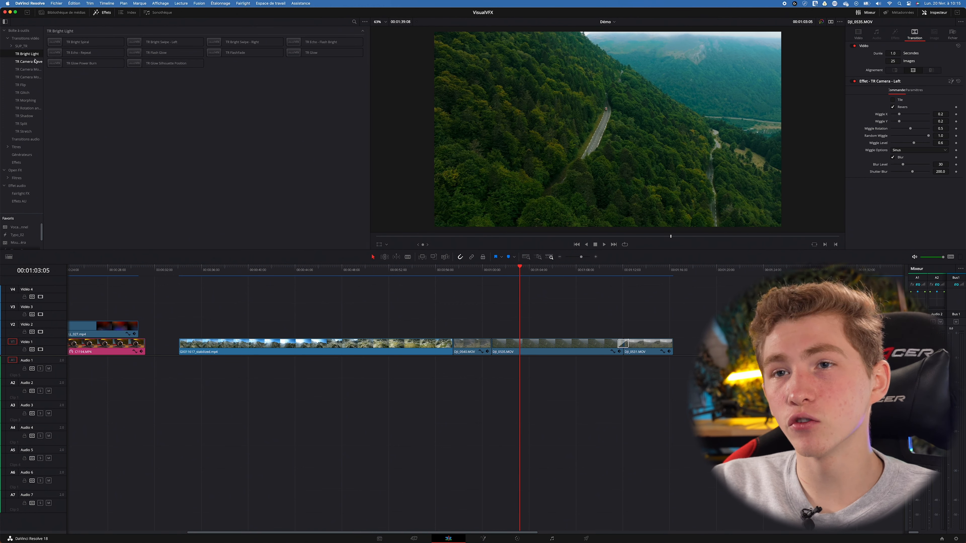
Try TR Warp Jump - Up from TR Camera Move between DJI_0540.MOV and DJI_0535.MOV, play it back and remove it
click(29, 62)
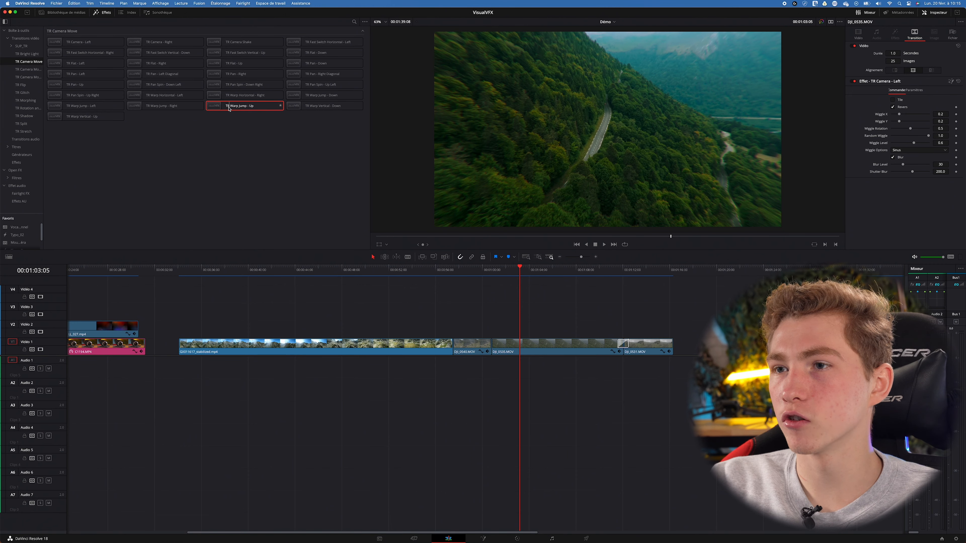
drag(227, 107, 498, 355)
click(482, 270)
key(space)
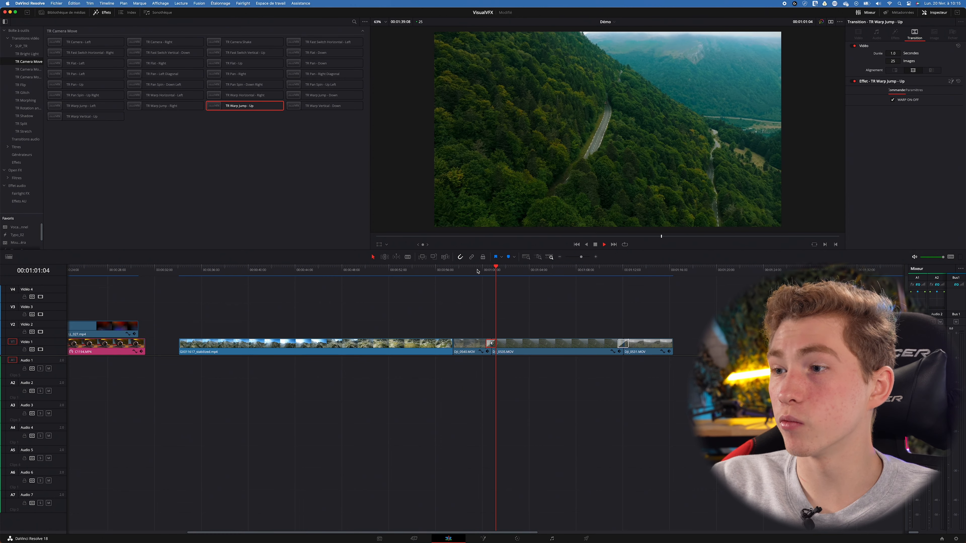
key(BackSpace)
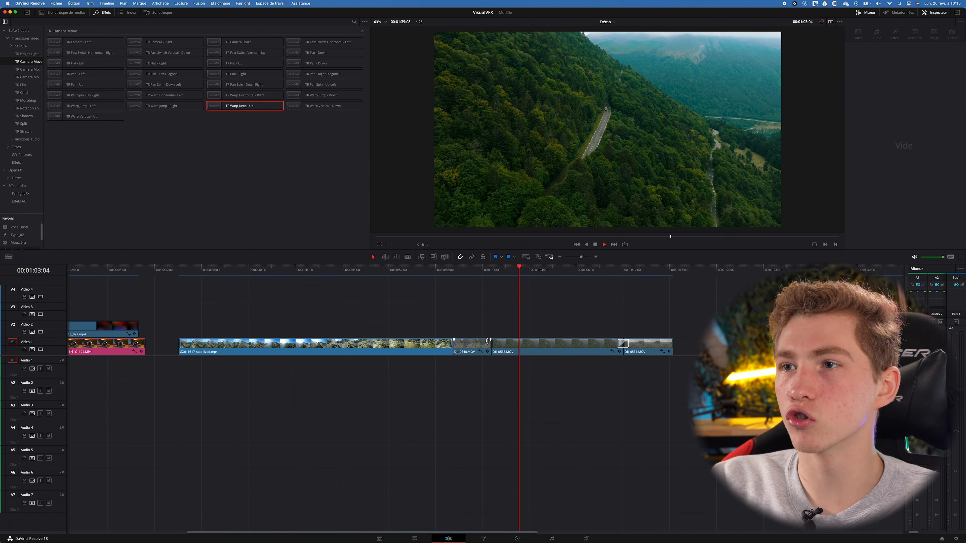
key(space)
Apply TR Camera Shake to the cut between DJI_0540.MOV and DJI_0535.MOV and play it back
click(234, 43)
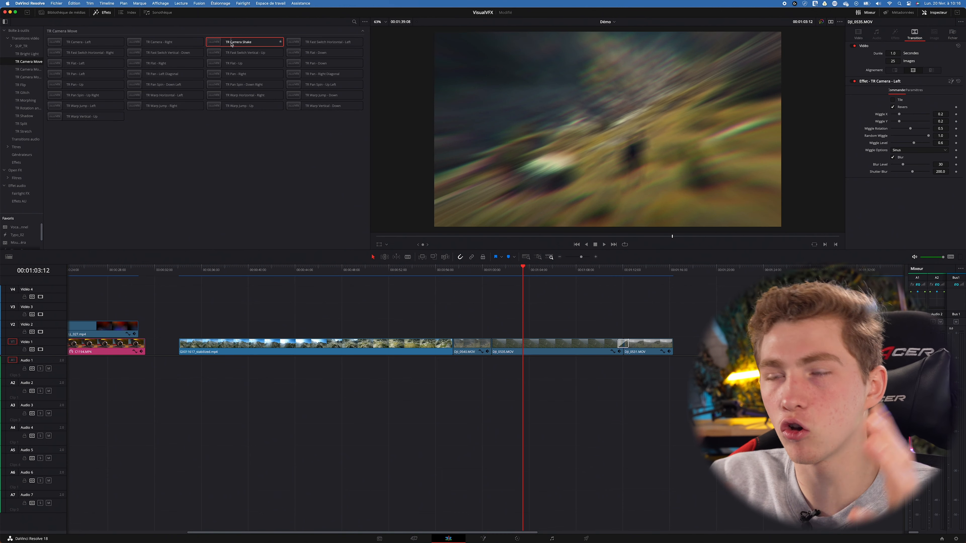
drag(231, 43, 497, 348)
click(477, 275)
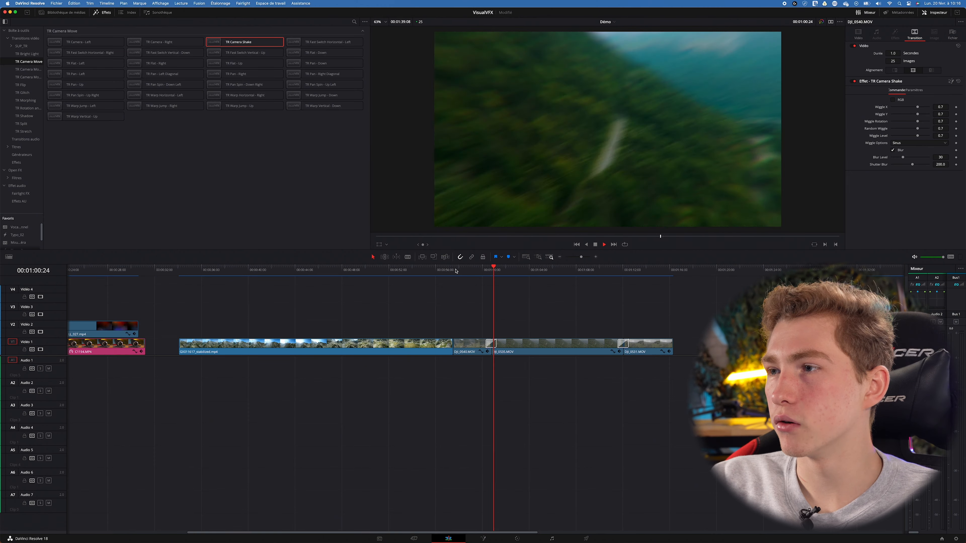
key(space)
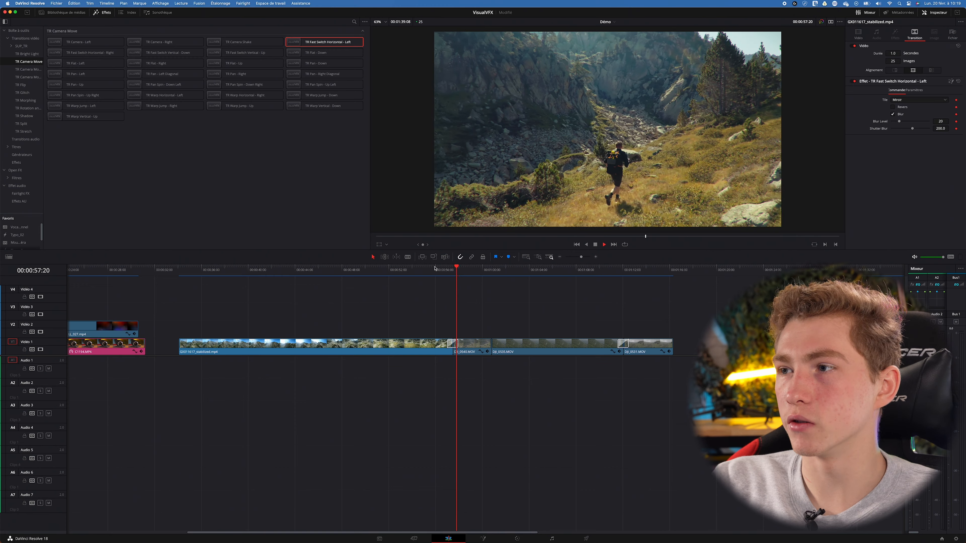
Review the TR Fast Switch Horizontal - Left transition before DJI_0540.MOV, lowering its Shutter Blur to 0.0 and raising it again
click(434, 268)
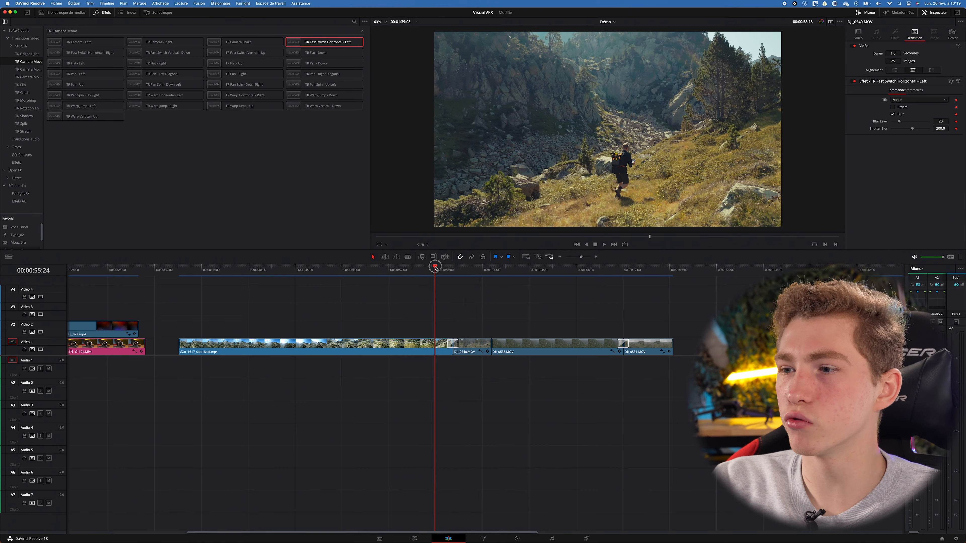
click(450, 344)
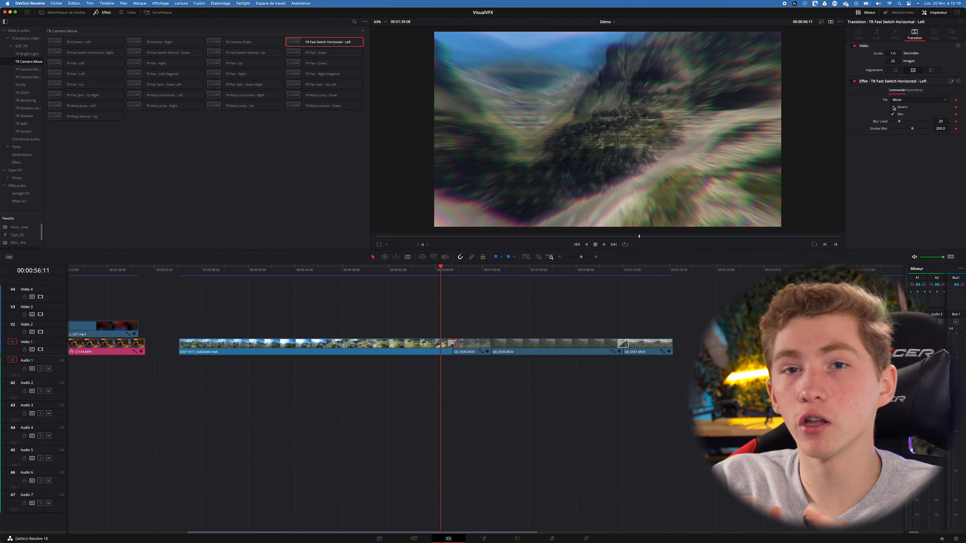
key(Down)
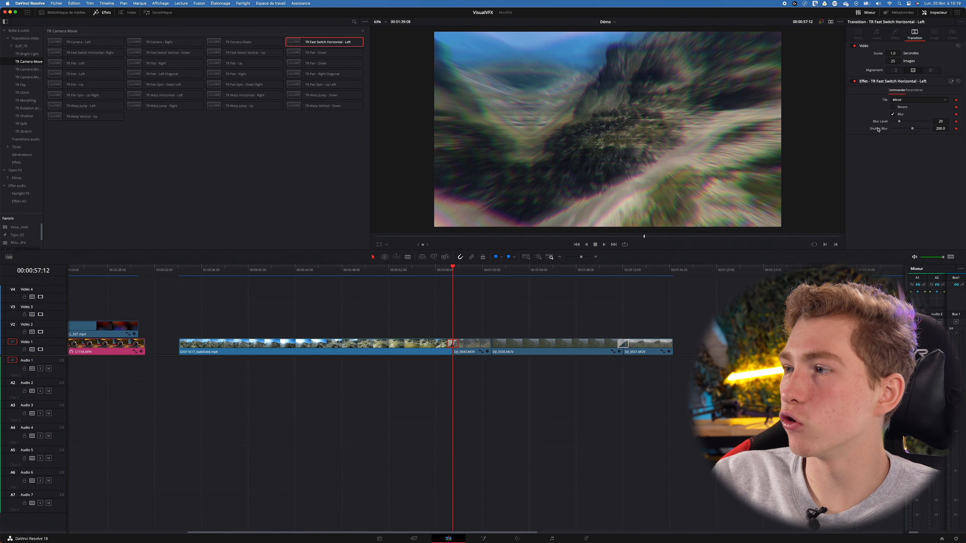
drag(914, 130, 883, 129)
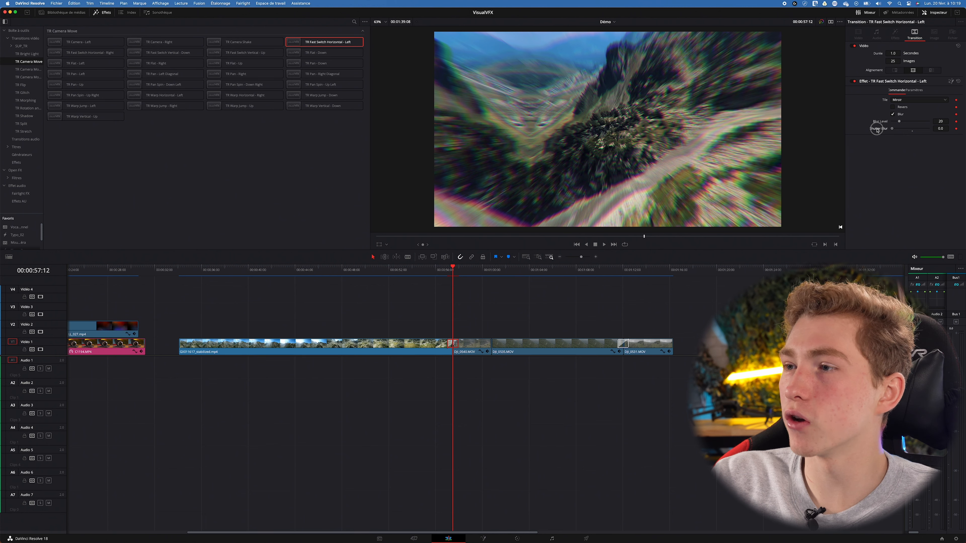
drag(877, 130, 952, 129)
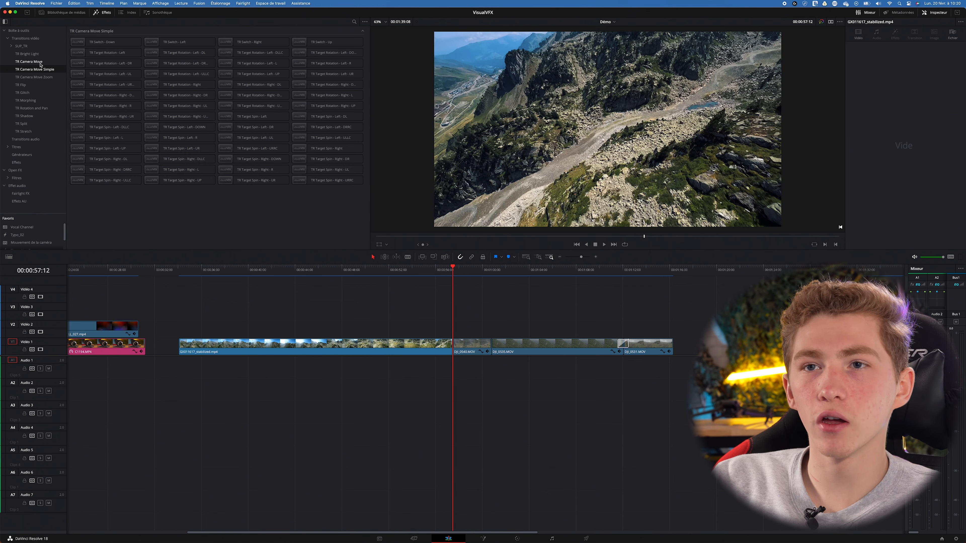
Open the TR Camera Move Simple transitions and preview TR Target Spin - Left - DOWN between GX011617_stabilized.mp4 and DJI_0540.MOV
click(41, 63)
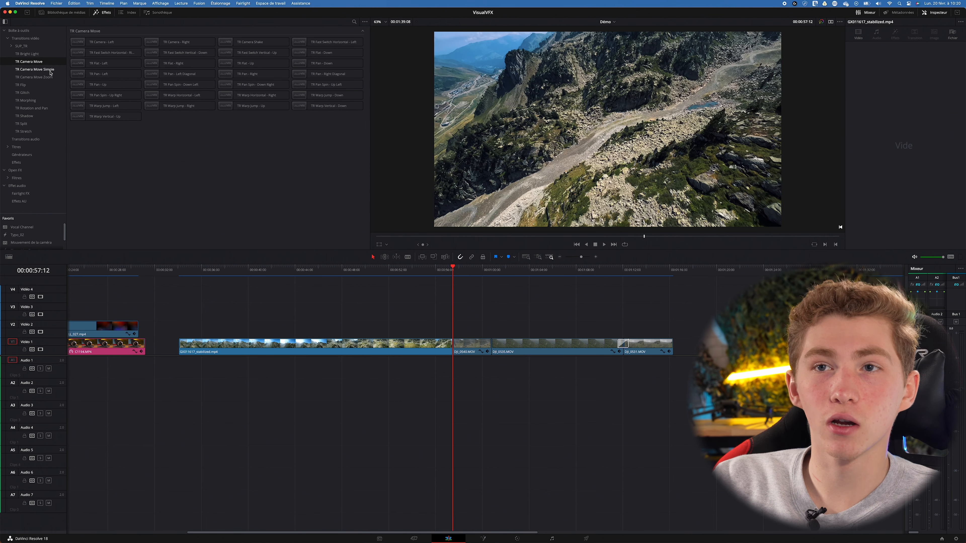
click(44, 70)
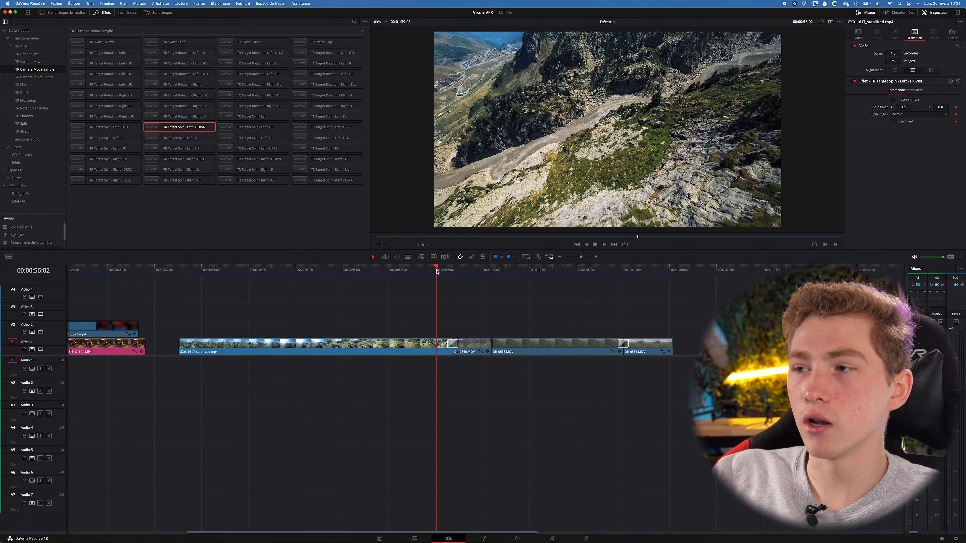
key(space)
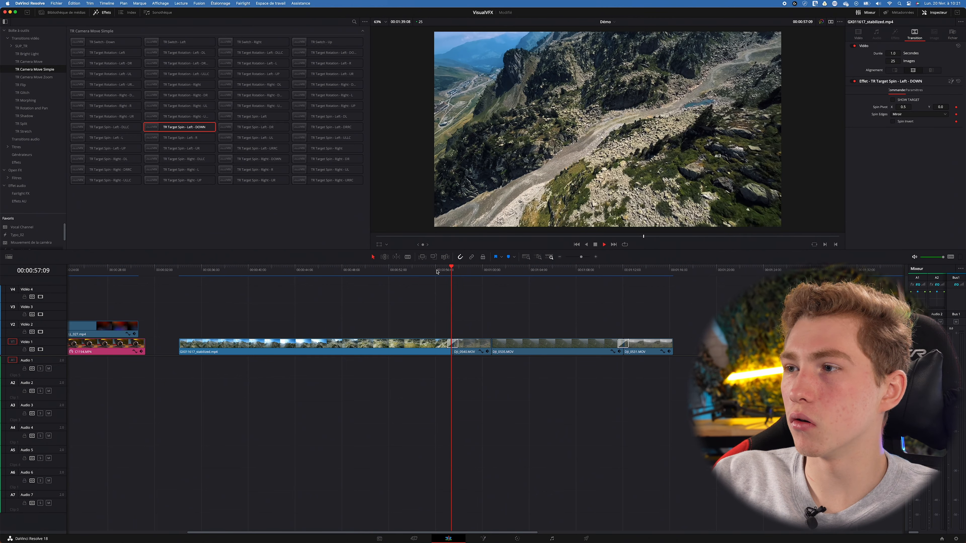
key(space)
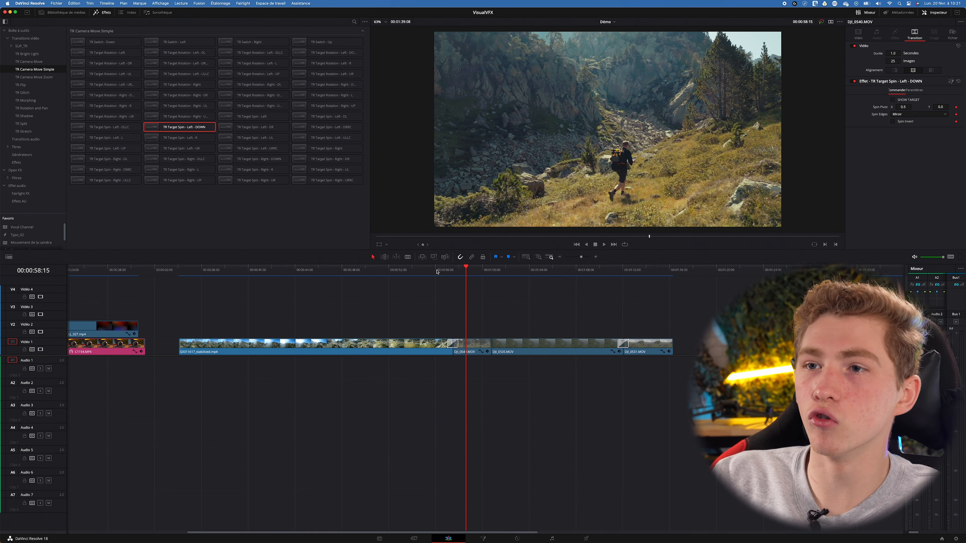
click(428, 275)
key(space)
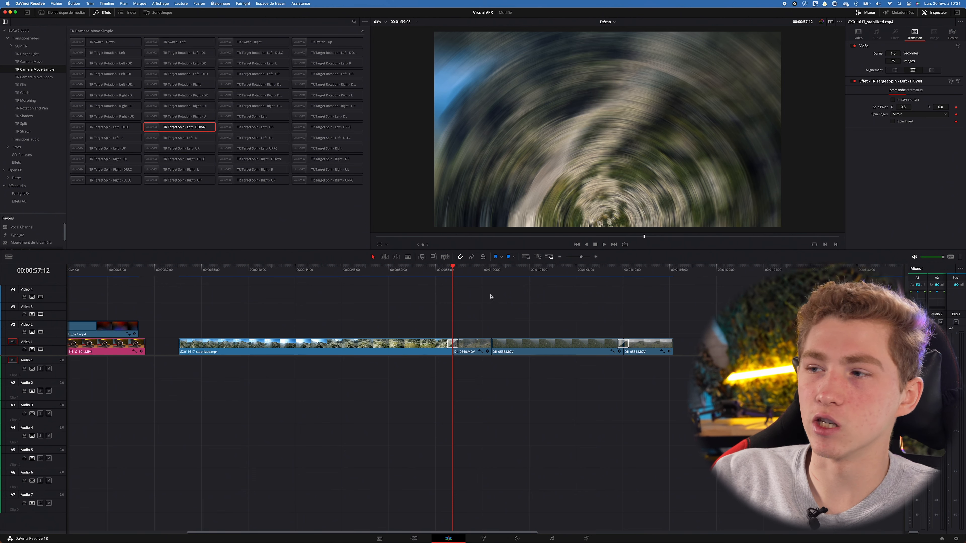
key(space)
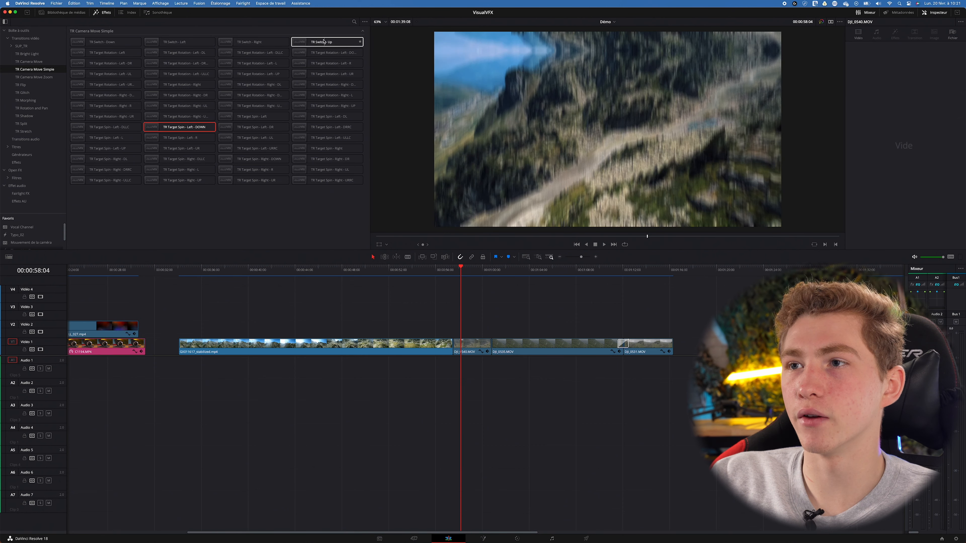
Apply TR Switch - Up to the cut between GX011617_stabilized.mp4 and DJI_0540.MOV and play it back
drag(329, 42, 452, 344)
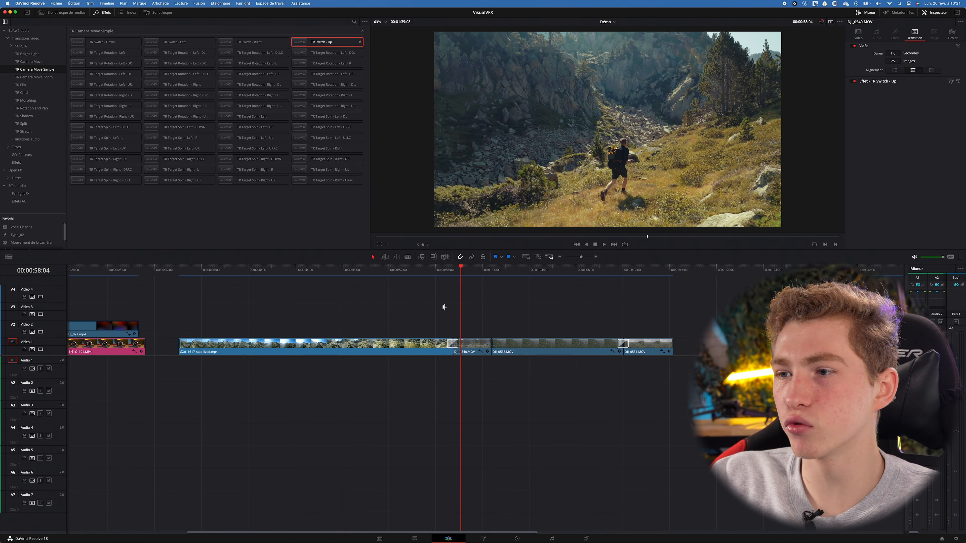
key(space)
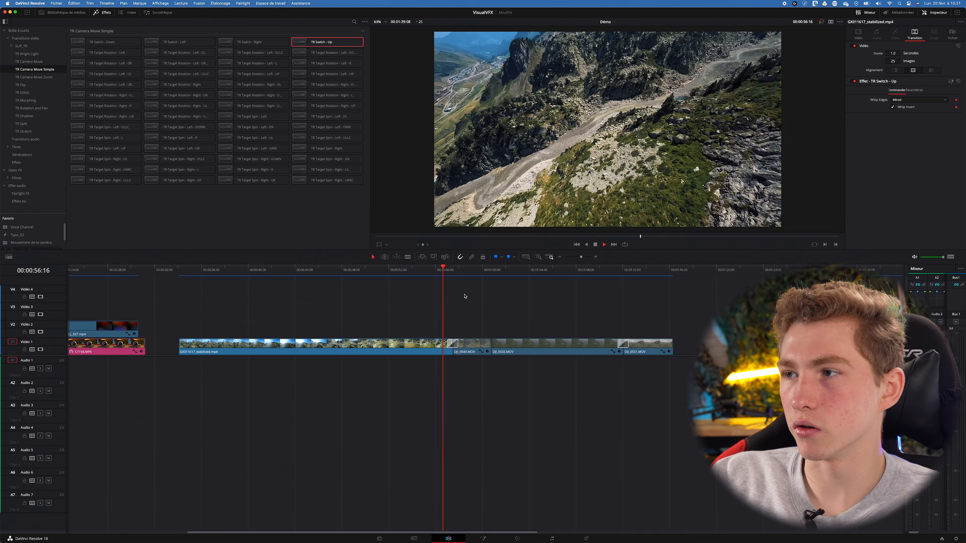
key(space)
click(465, 297)
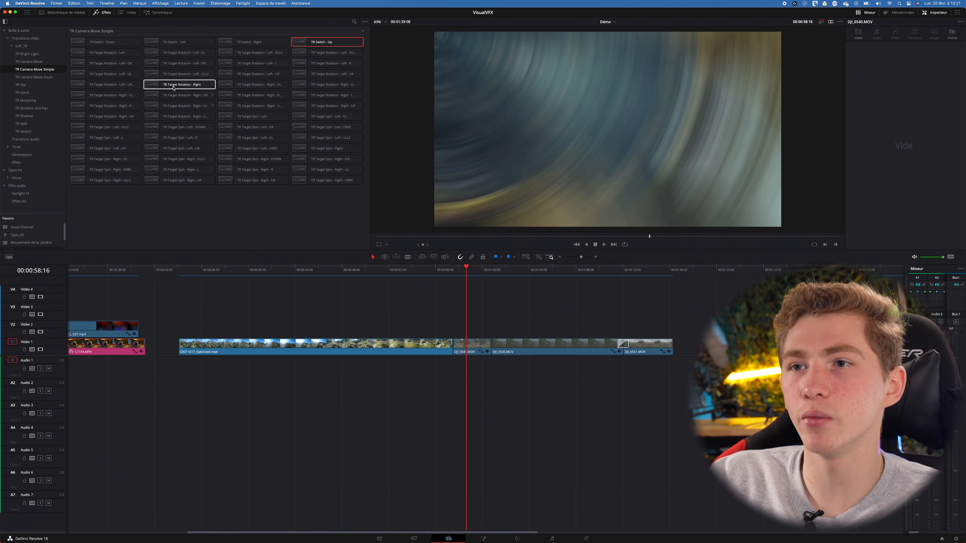
Apply TR Target Spin - Left - R between GX011617_stabilized.mp4 and DJI_0540.MOV and play it back
drag(183, 138, 452, 348)
drag(445, 271, 430, 276)
key(space)
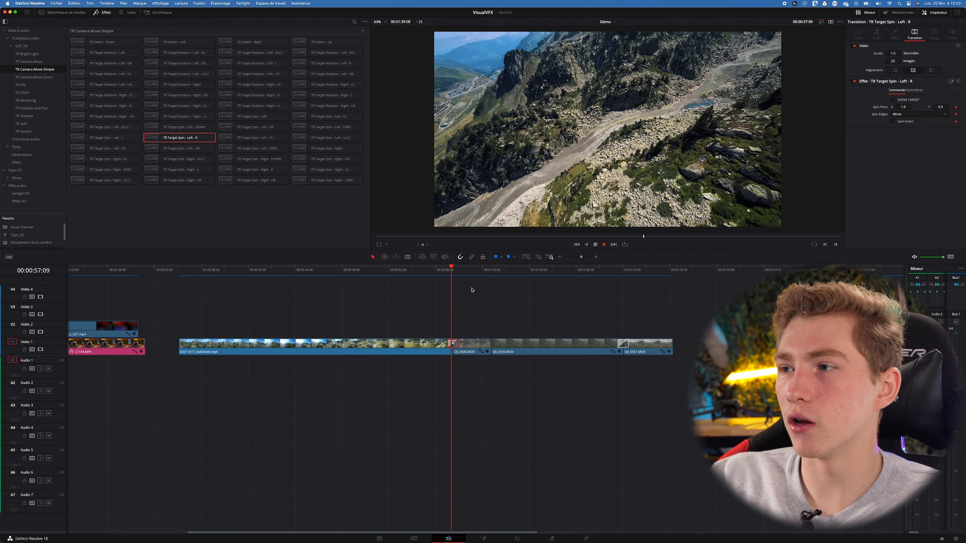
With the playhead in the middle of the TR Target Spin - Left - R transition, show its target and set Spin Pivot X to 0.959
click(447, 271)
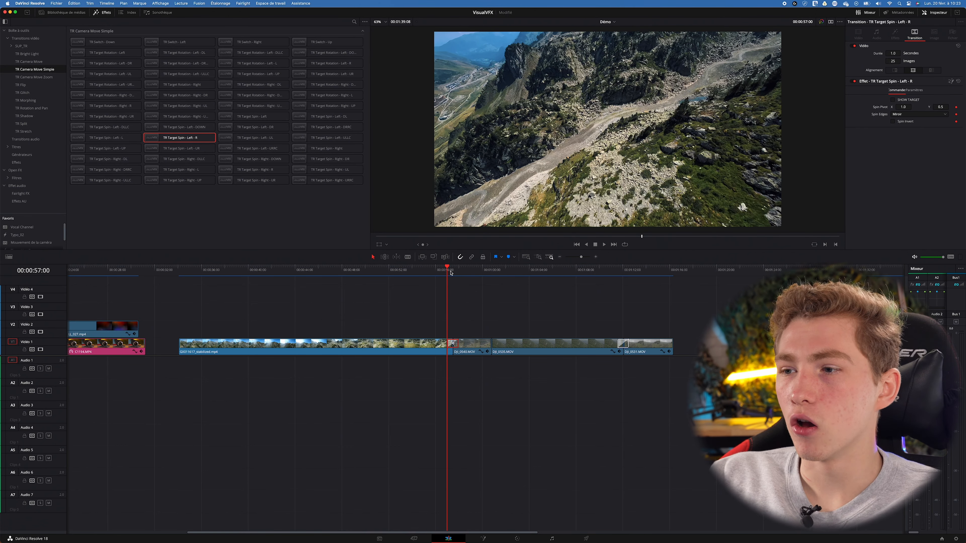
click(451, 271)
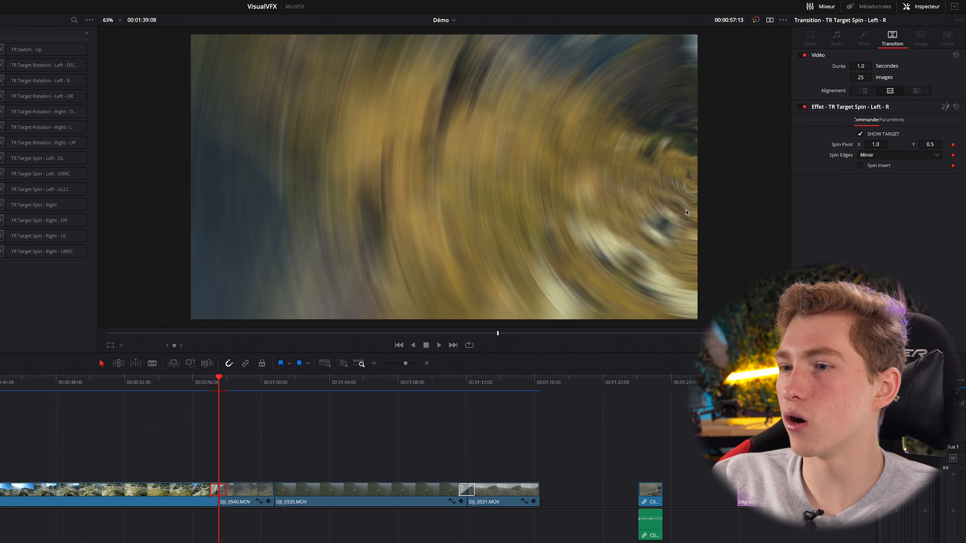
click(696, 177)
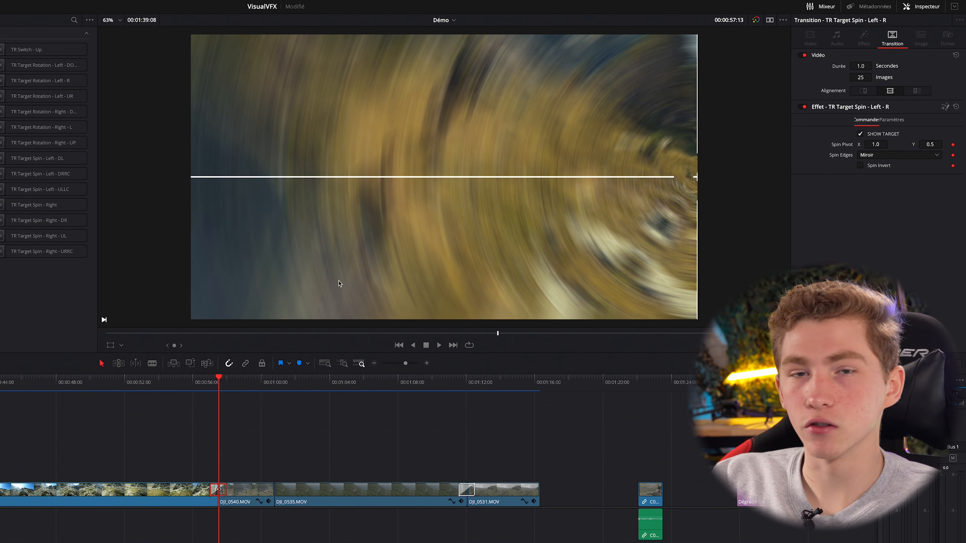
drag(876, 145, 860, 146)
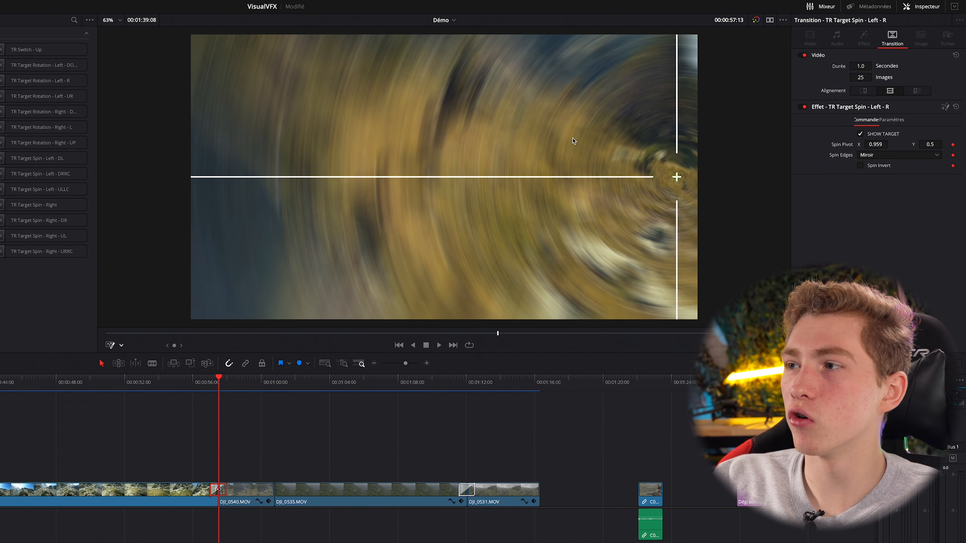
Using the Fusion overlay, move the Spin Pivot onto the hiker at X 0.501, Y 0.327, then hide the target and play the transition
click(120, 345)
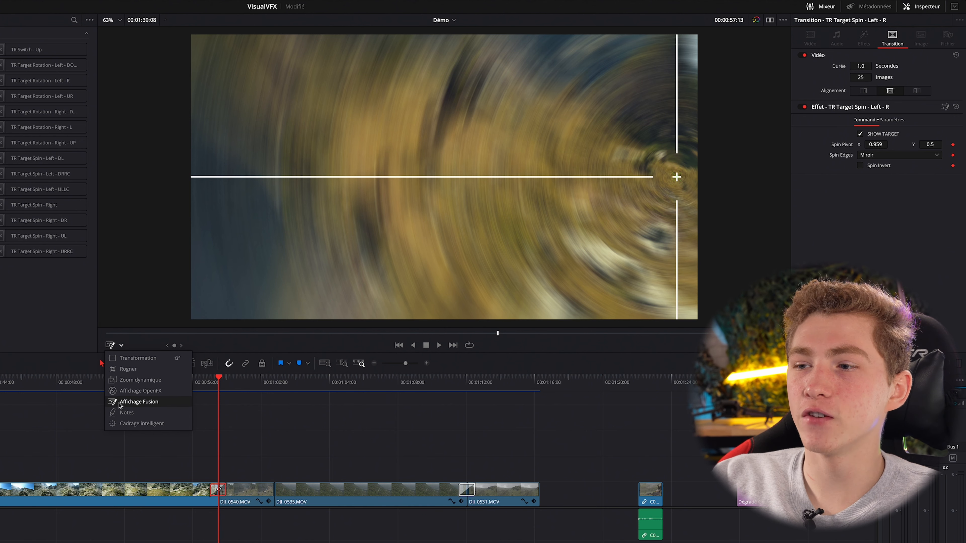
click(134, 402)
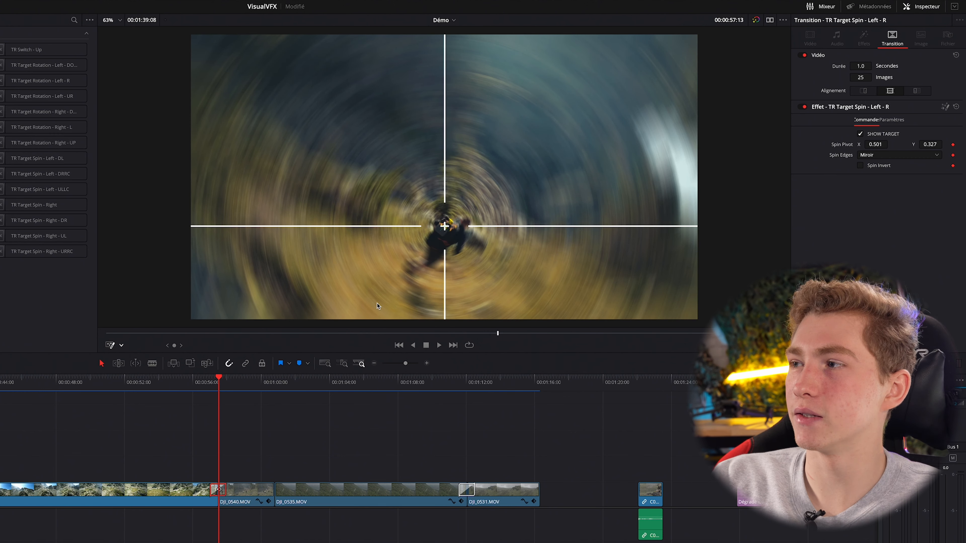
click(861, 134)
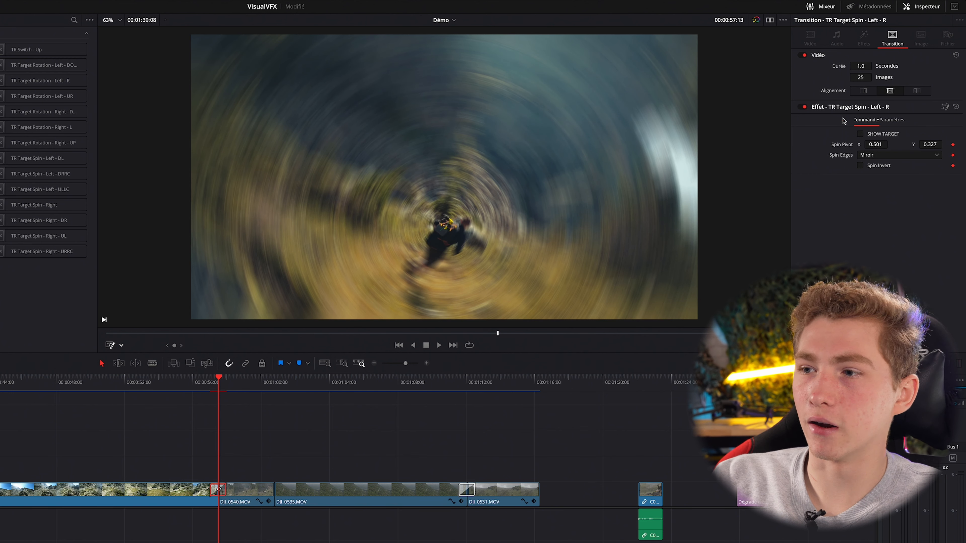
click(196, 390)
key(space)
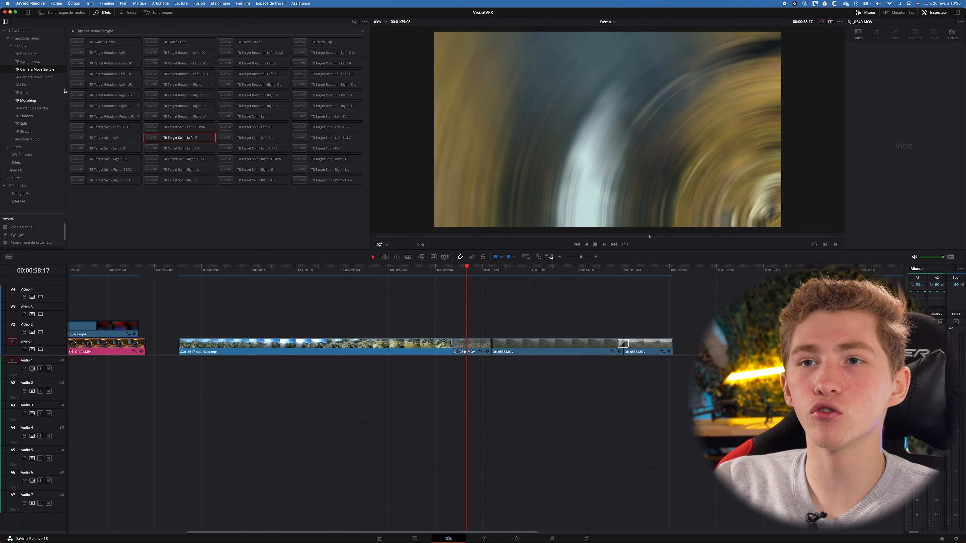
Open the TR Camera Move Zoom transitions and browse the whole collection
click(42, 77)
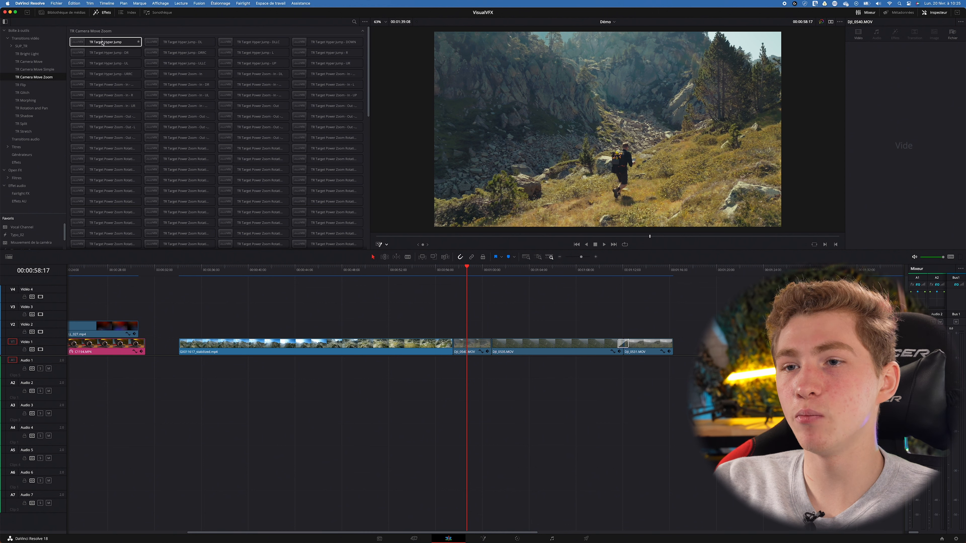
scroll(192, 197, down, 15)
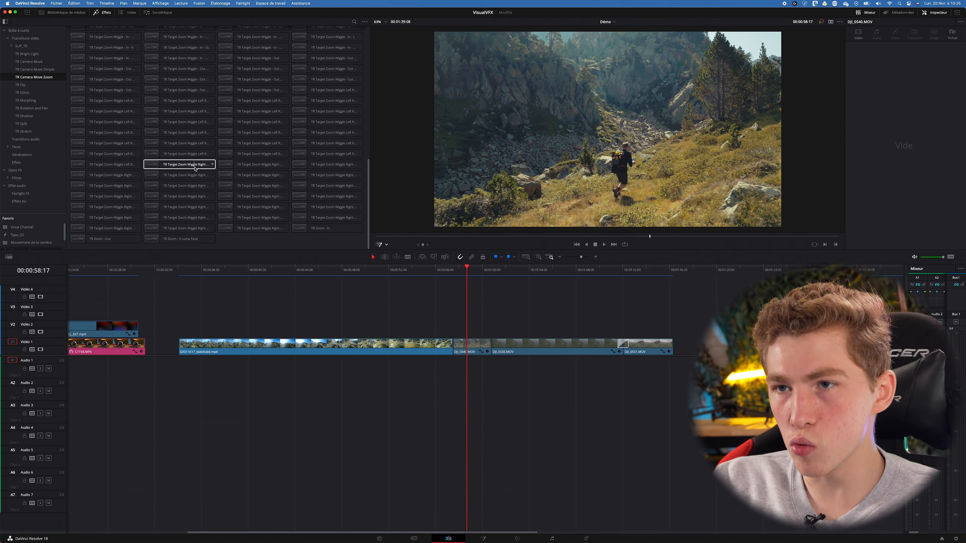
scroll(192, 164, up, 10)
scroll(170, 117, down, 10)
scroll(171, 114, up, 20)
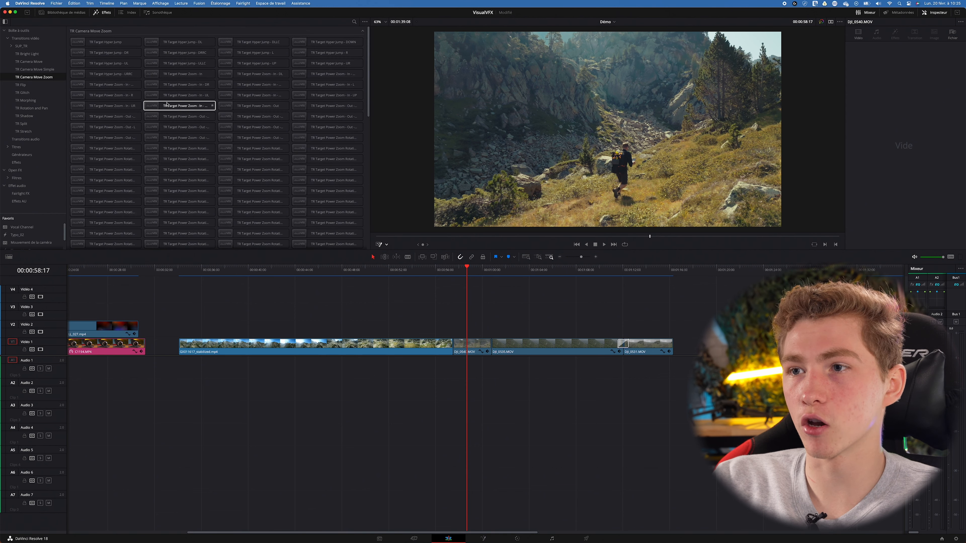
Apply a TR Target Power Zoom Rotation Left transition between DJI_0540.MOV and DJI_0535.MOV, play it back and show its target at mid-transition
drag(179, 180, 491, 344)
drag(487, 317, 489, 343)
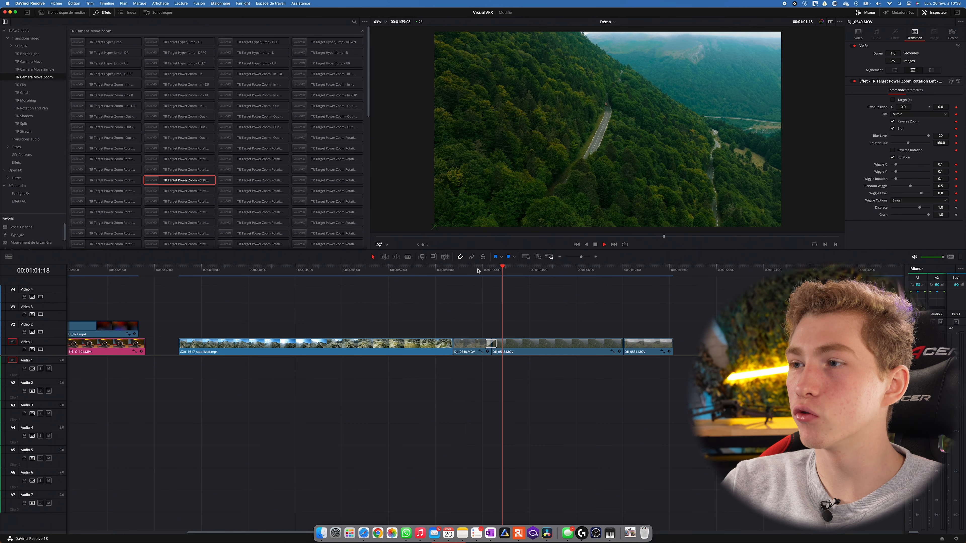
key(space)
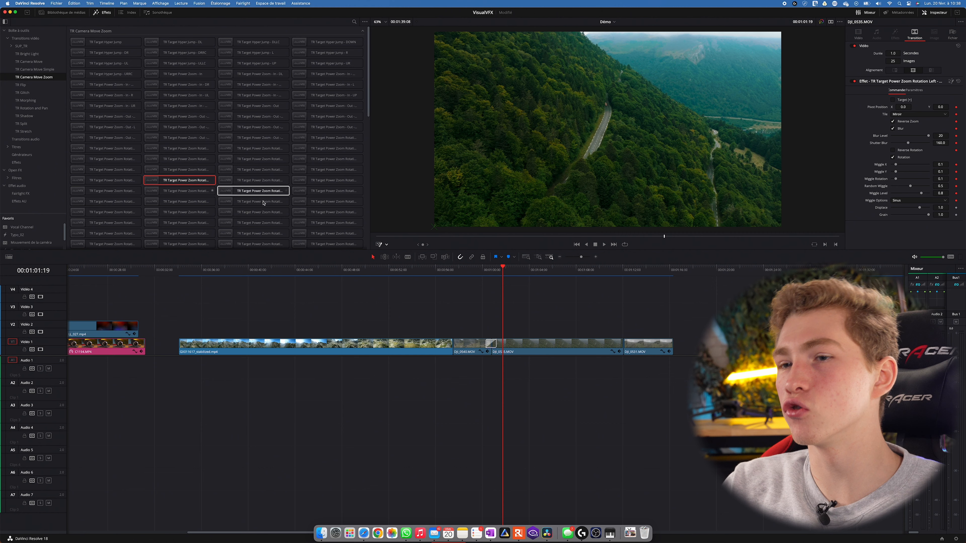
click(490, 271)
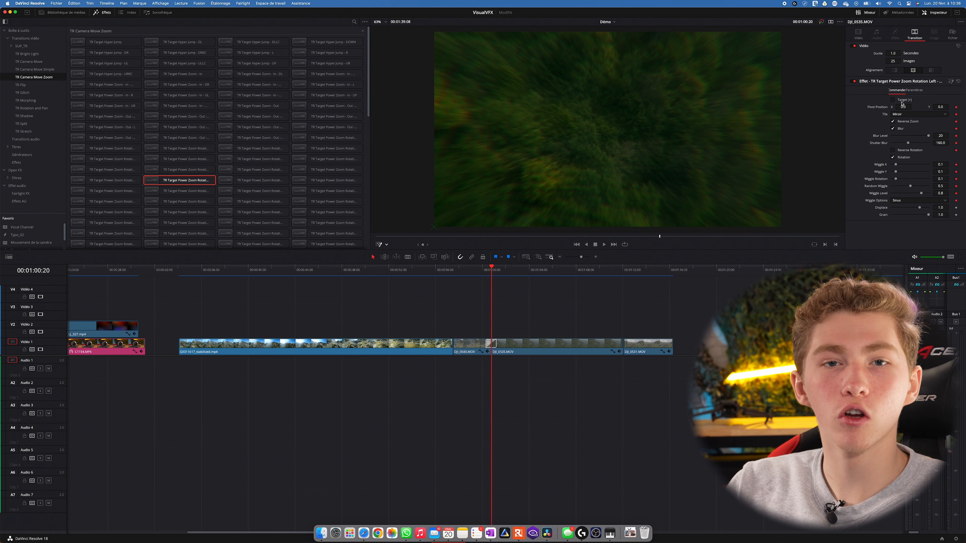
click(893, 100)
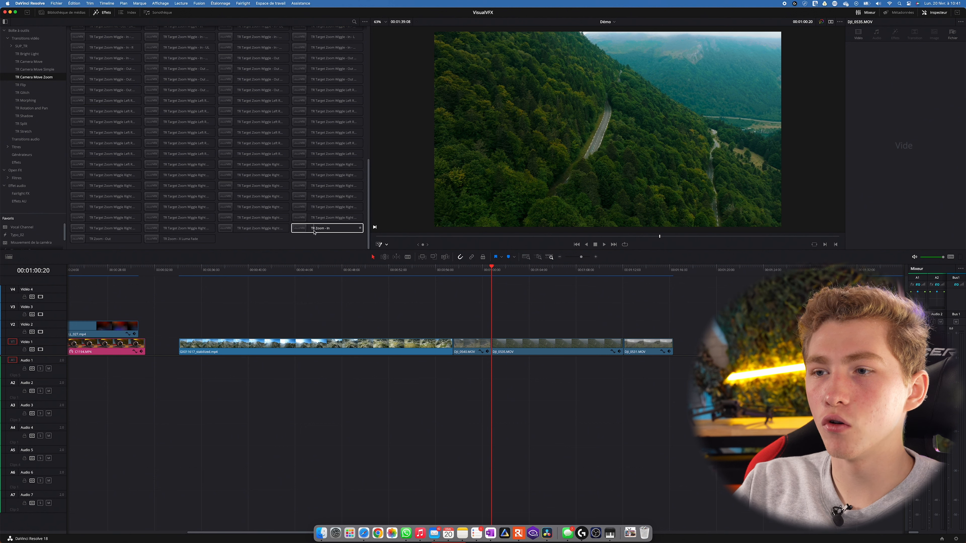
Apply TR Zoom - In, TR Zoom - Out and TR Zoom - X Luma Fade, in that order, to the three cuts between the mountain clips
drag(314, 232, 453, 342)
drag(117, 240, 491, 344)
drag(186, 239, 623, 345)
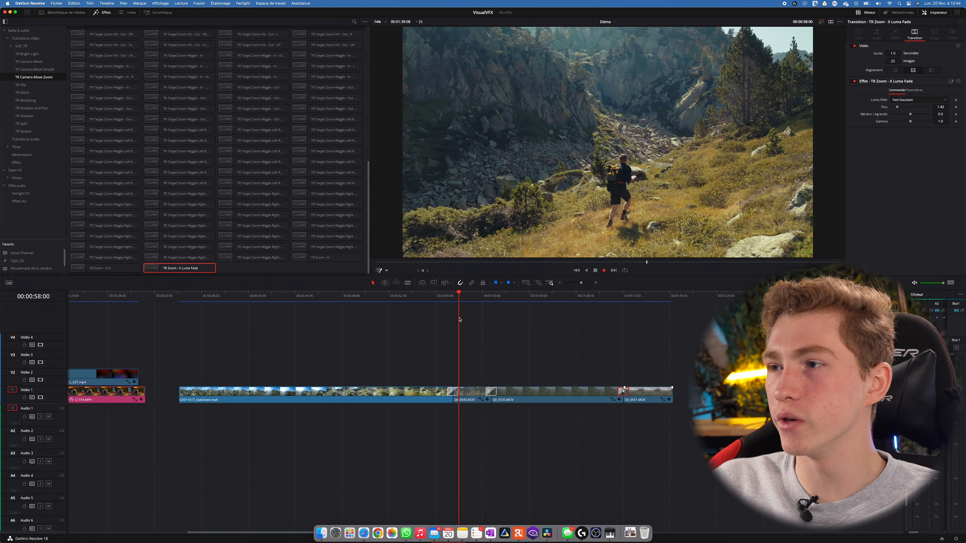
Play back the TR Zoom - In and TR Zoom - Out transitions on the first two cuts
click(436, 296)
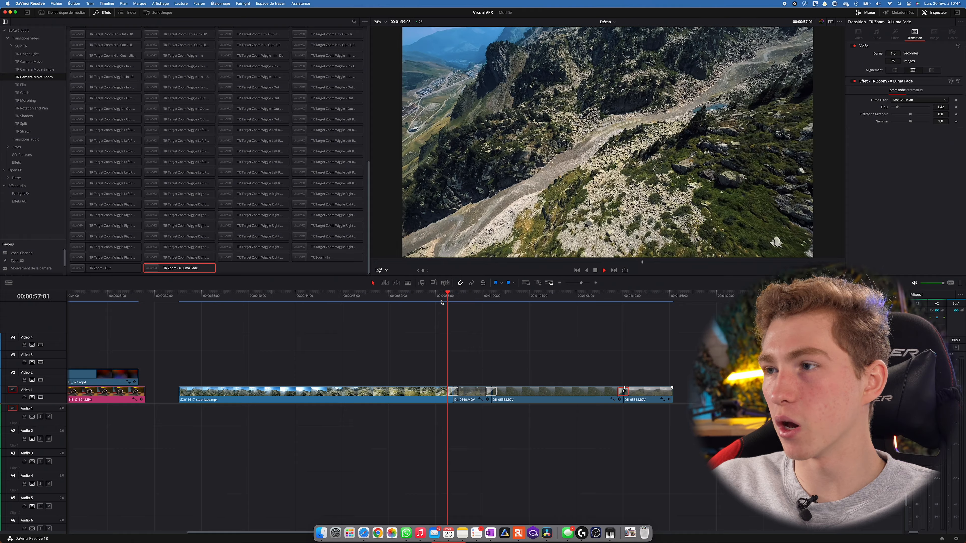
key(space)
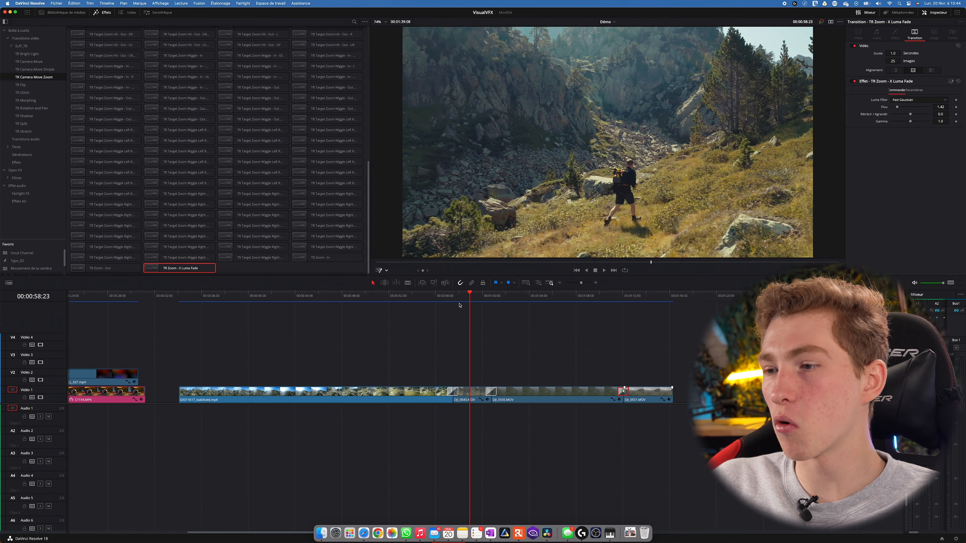
click(476, 300)
key(space)
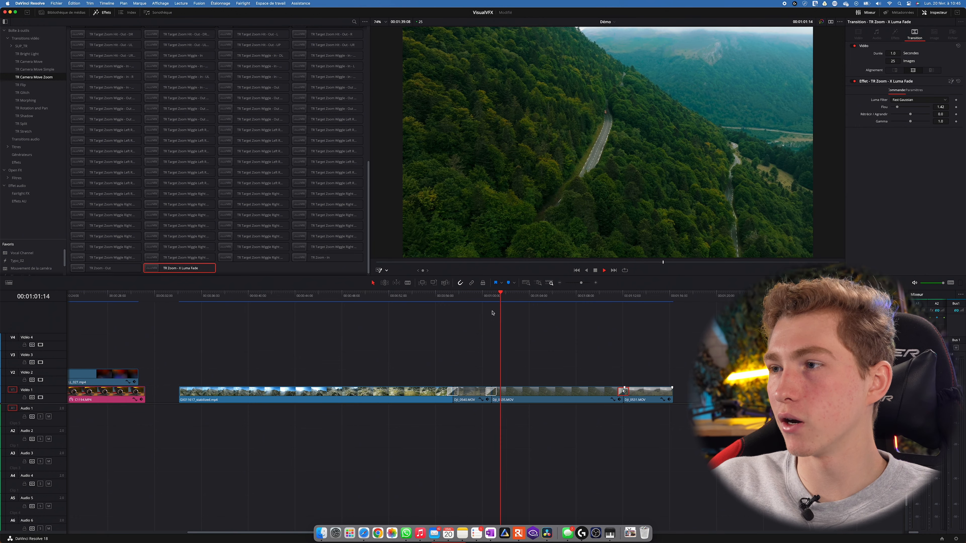
click(479, 296)
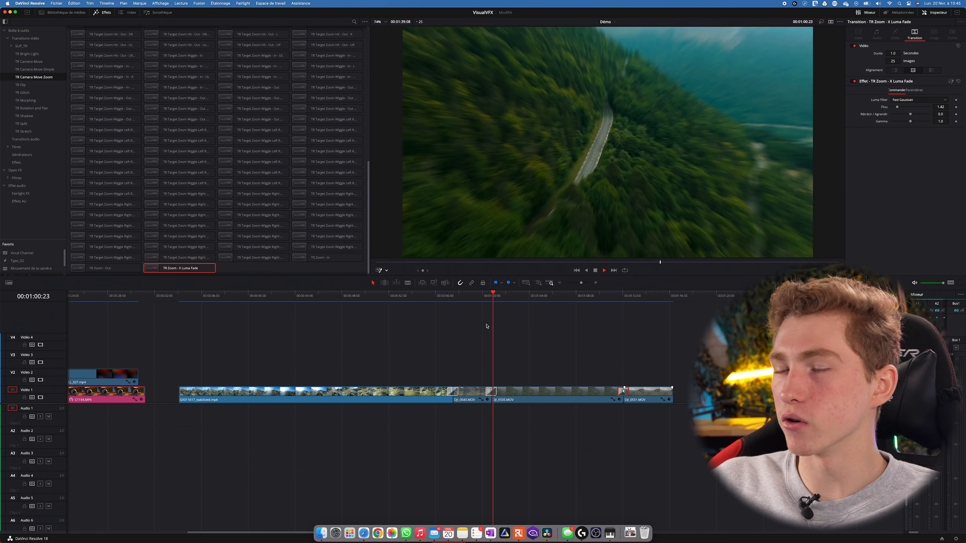
key(space)
Examine the middle frames of TR Zoom - Out, then play back TR Zoom - X Luma Fade between DJI_0535.MOV and DJI_0531.MOV
click(491, 299)
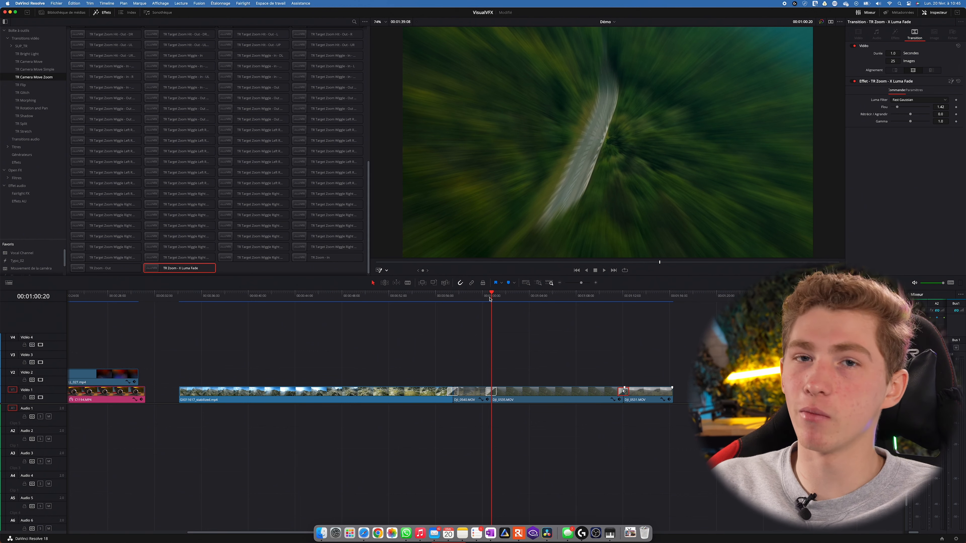
drag(487, 295, 491, 296)
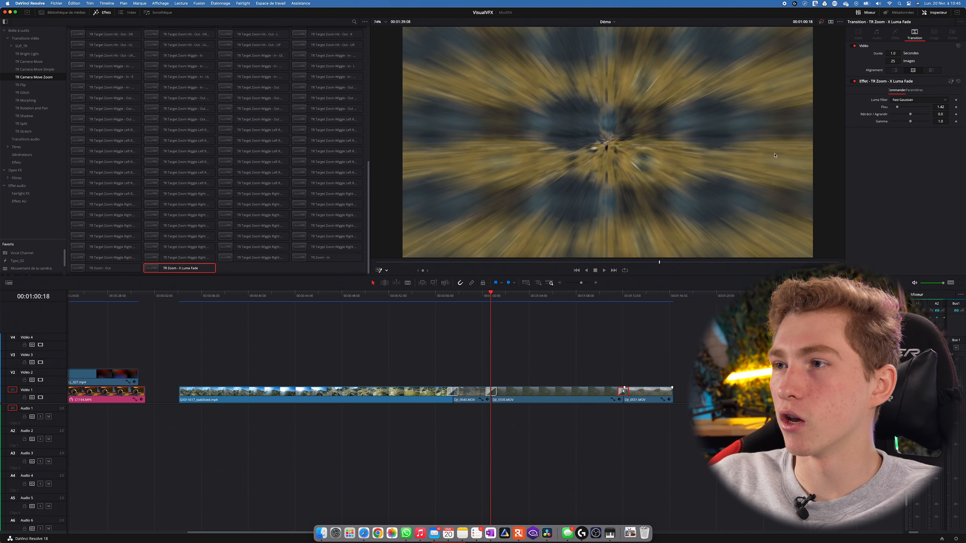
key(Right)
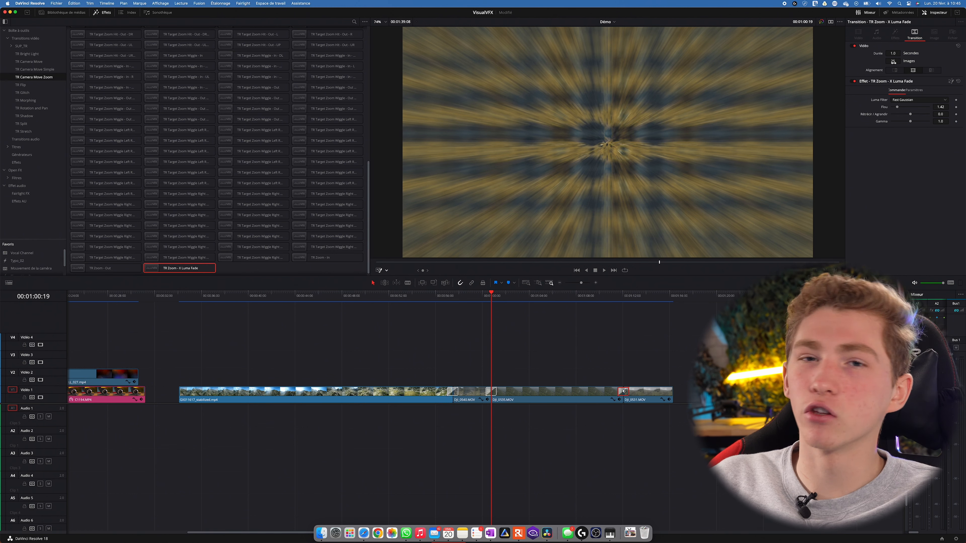
key(slash)
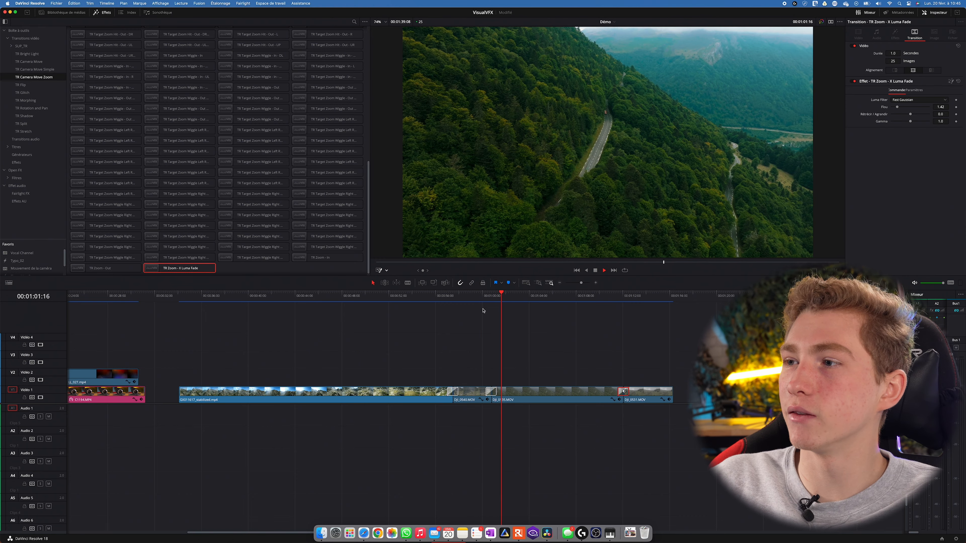
click(613, 300)
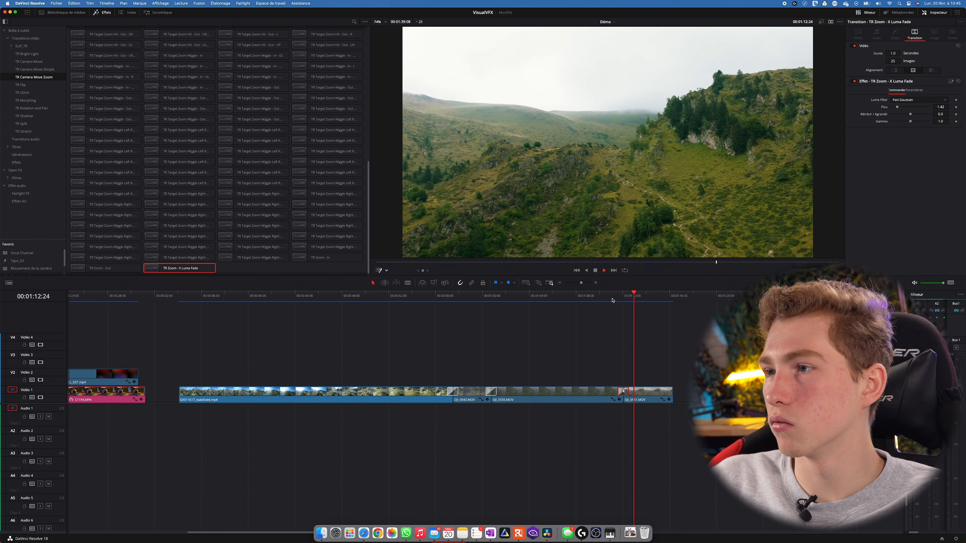
click(612, 300)
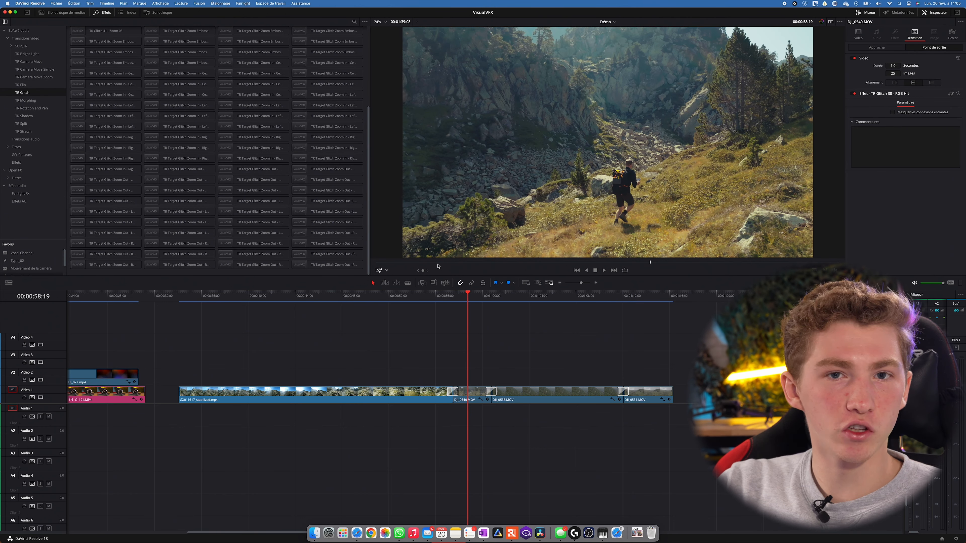
Browse the TR Glitch transitions and play back TR Glitch 20 - Bad Signal between GX011617_stabilized.mp4 and DJI_0540.MOV
click(445, 300)
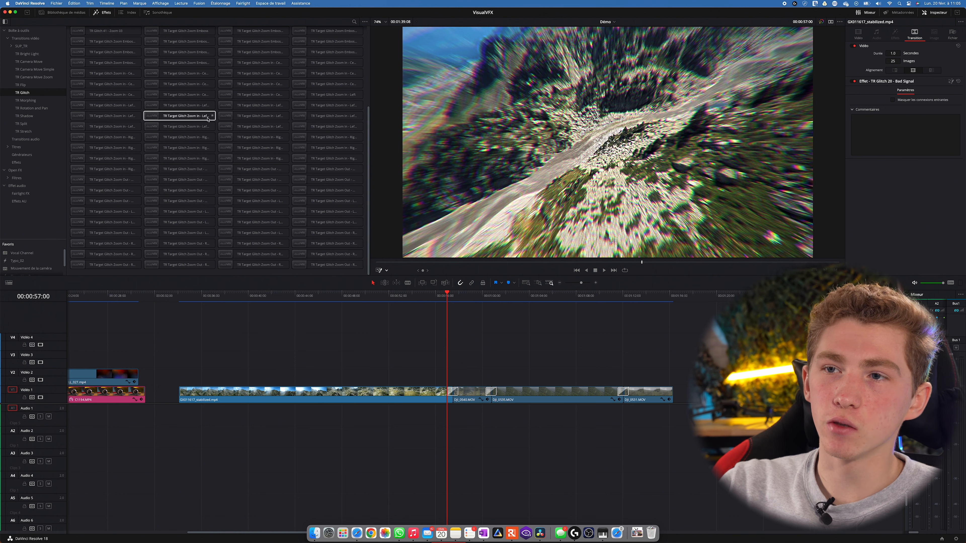
scroll(179, 114, up, 5)
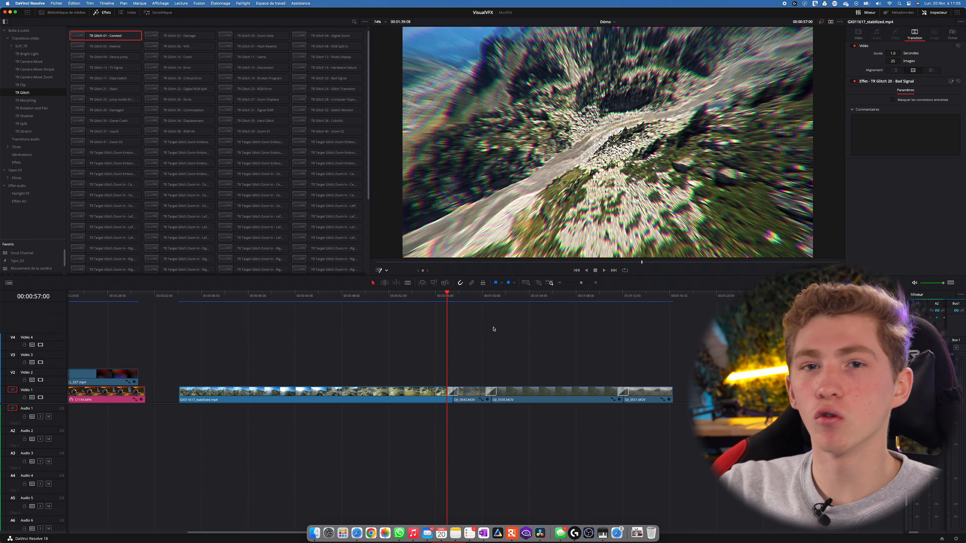
key(space)
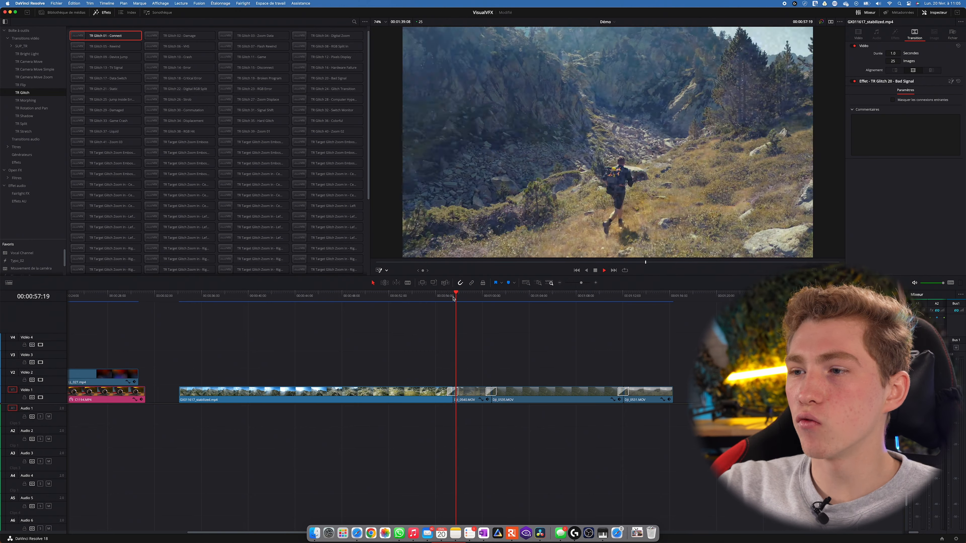
click(436, 299)
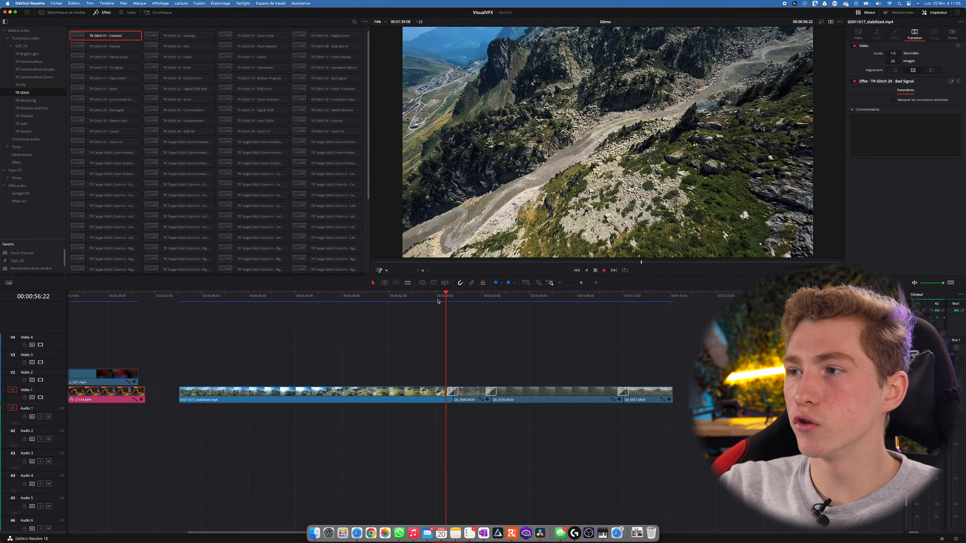
key(space)
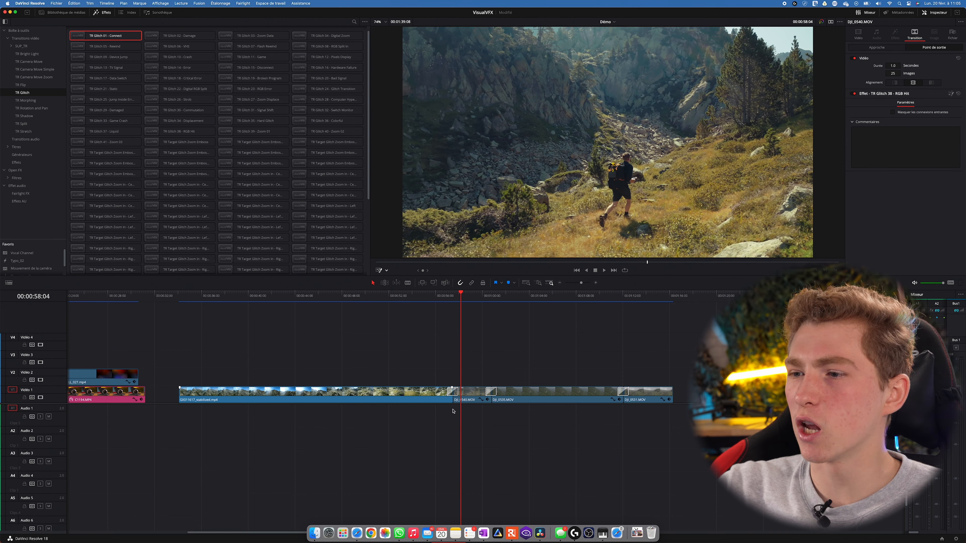
click(450, 392)
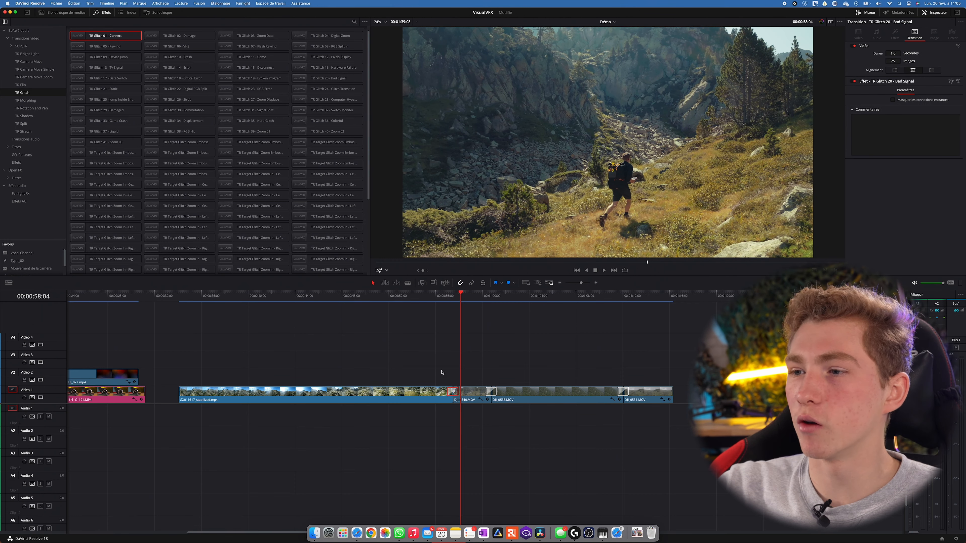
click(438, 314)
key(space)
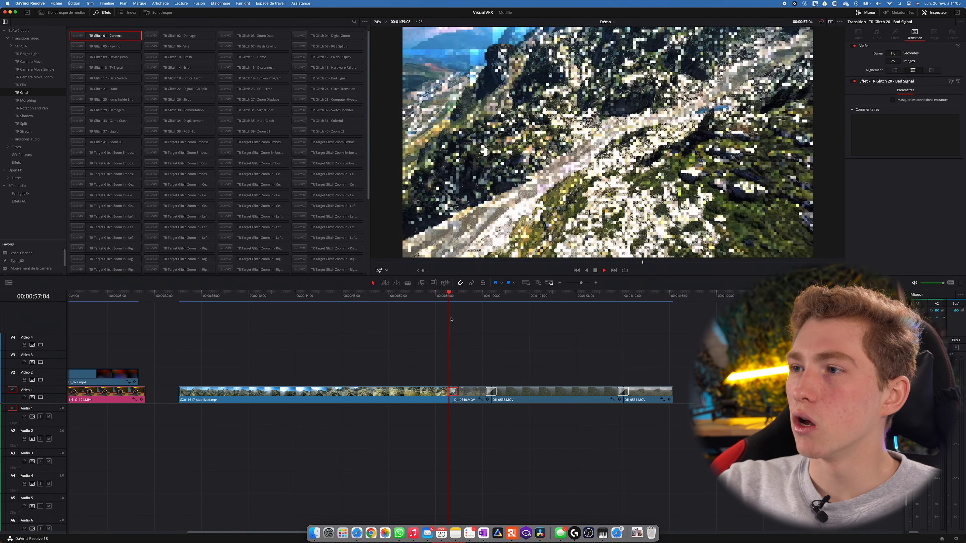
key(space)
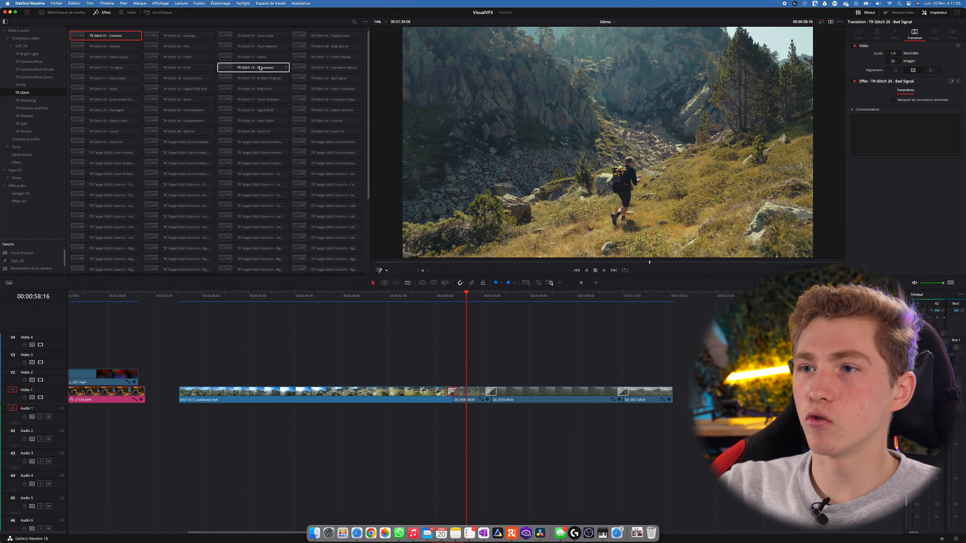
Play back the glitch transitions on the cuts before DJI_0535.MOV and DJI_0531.MOV
click(477, 294)
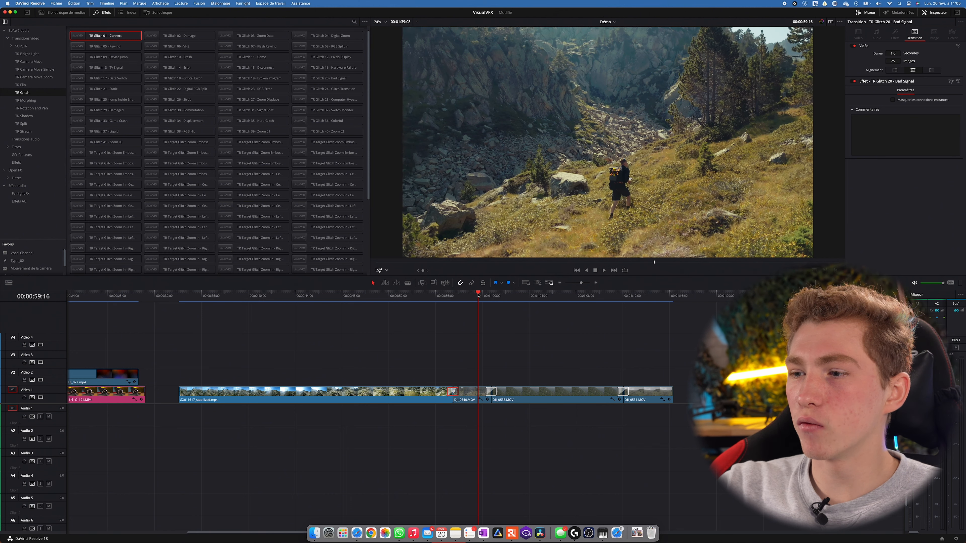
key(space)
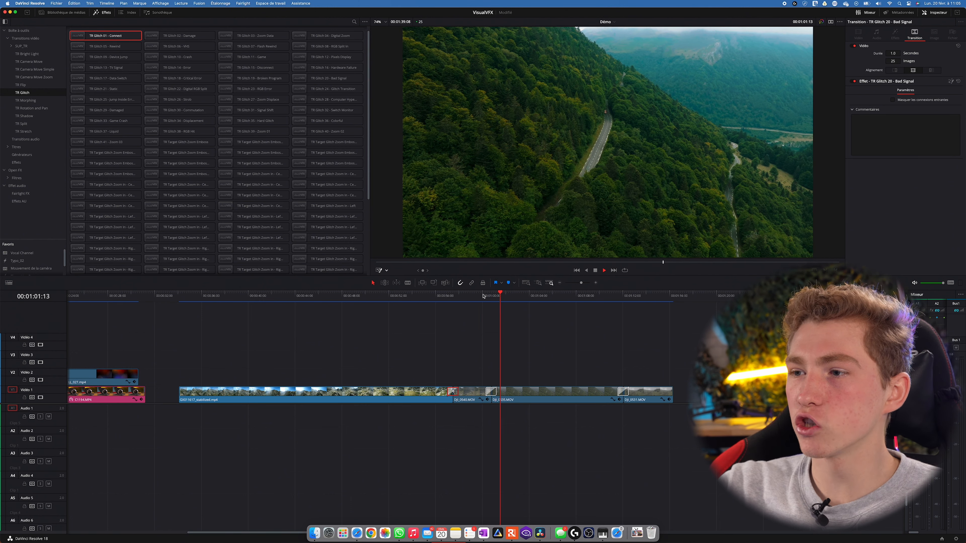
click(482, 297)
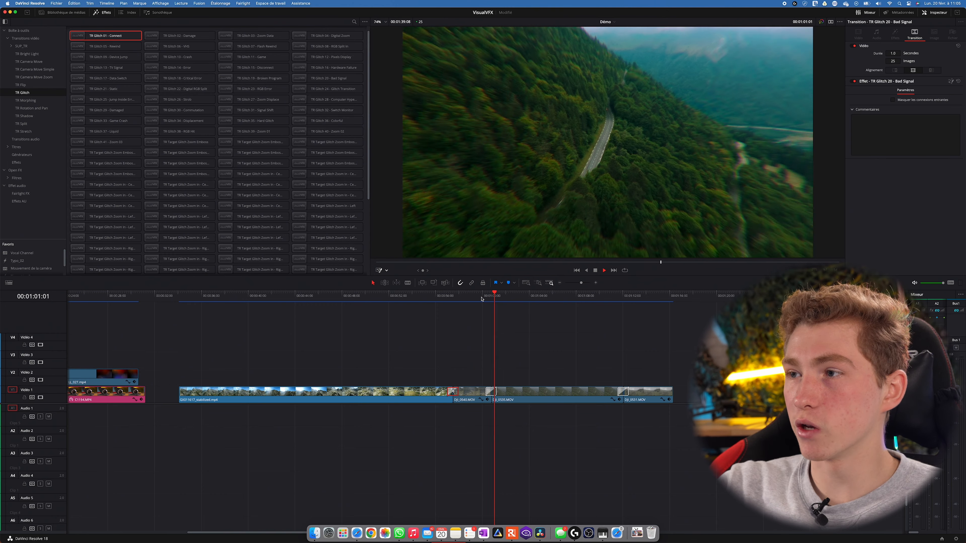
click(610, 297)
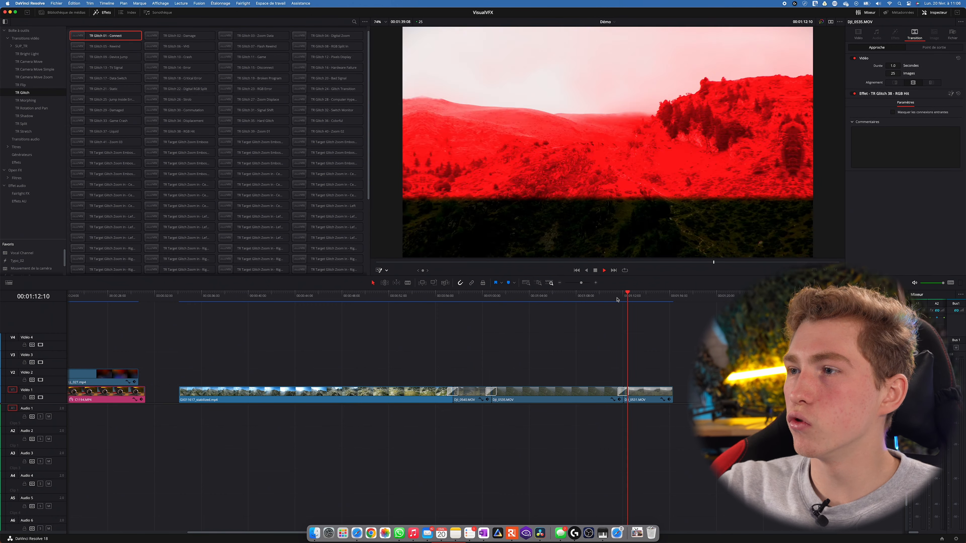
click(618, 299)
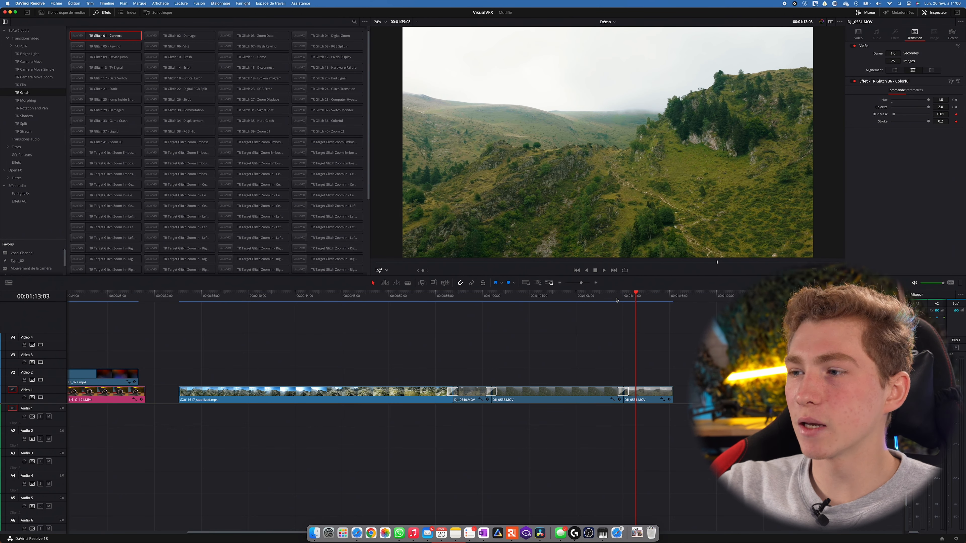
Replay the TR Glitch 36 - Colorful transition on the cut before DJI_0531.MOV
click(617, 300)
key(space)
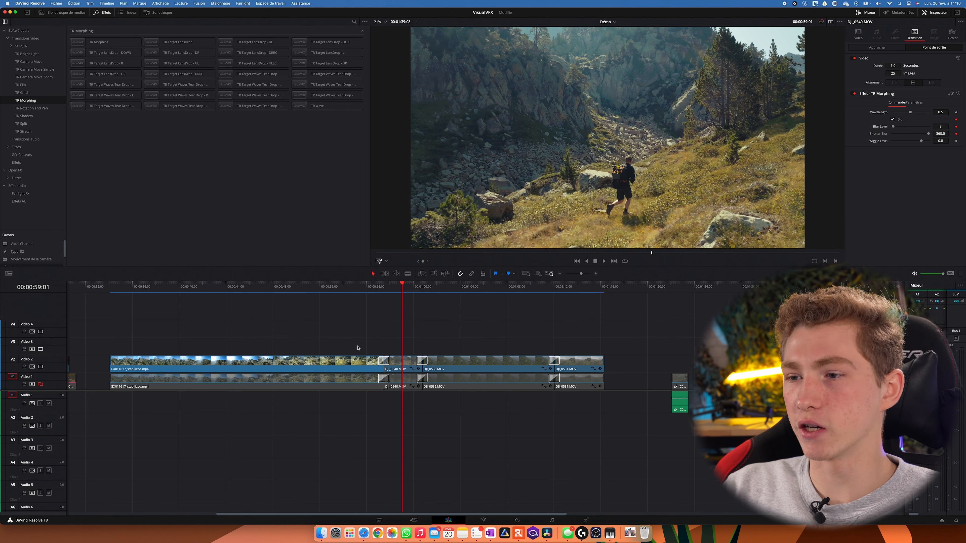
Select the mountain clips and transitions on Video 2 and set the render cache to Automatique
drag(330, 337, 617, 371)
click(179, 3)
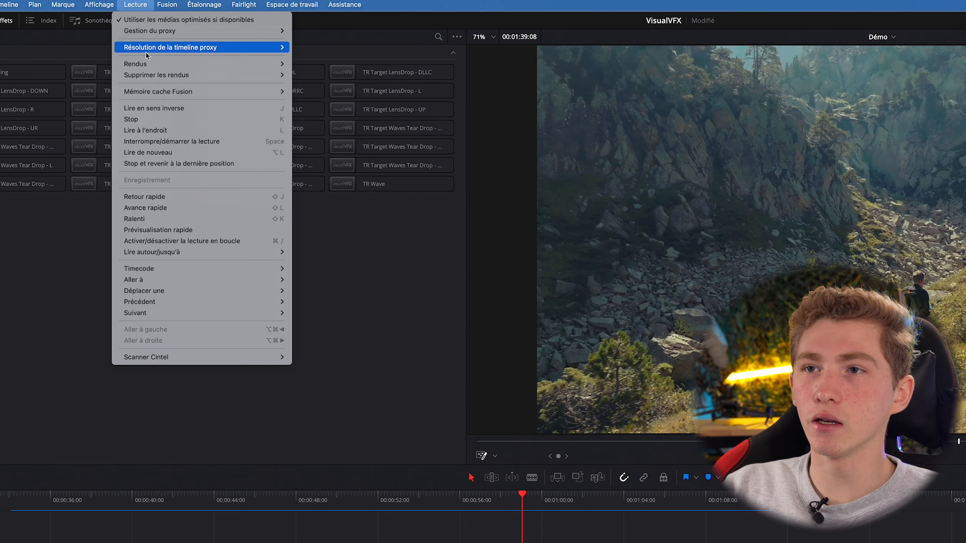
mouse_move(221, 31)
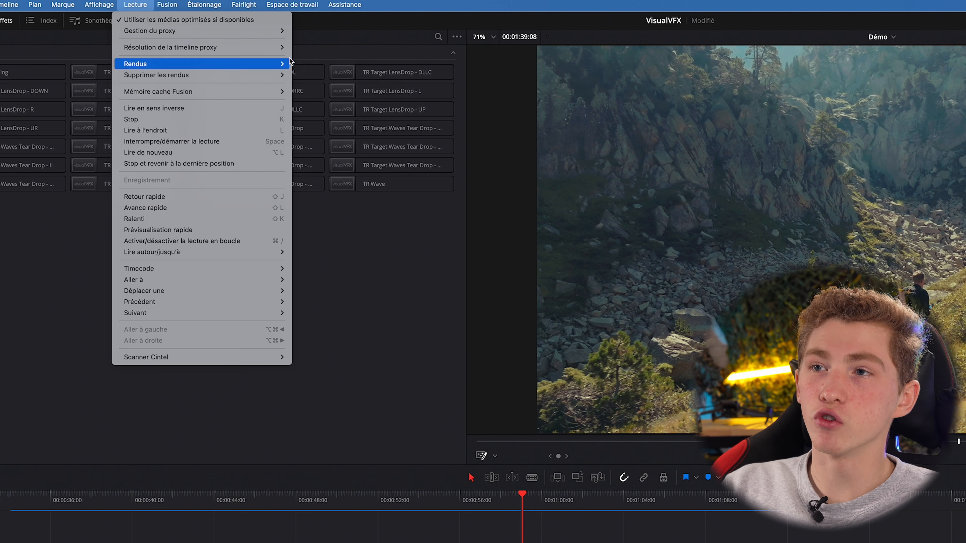
mouse_move(261, 64)
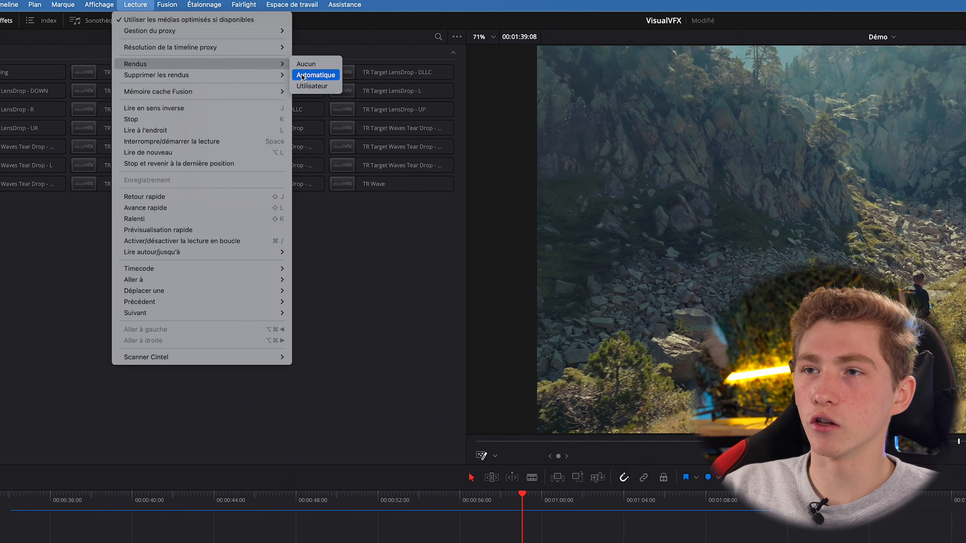
click(302, 78)
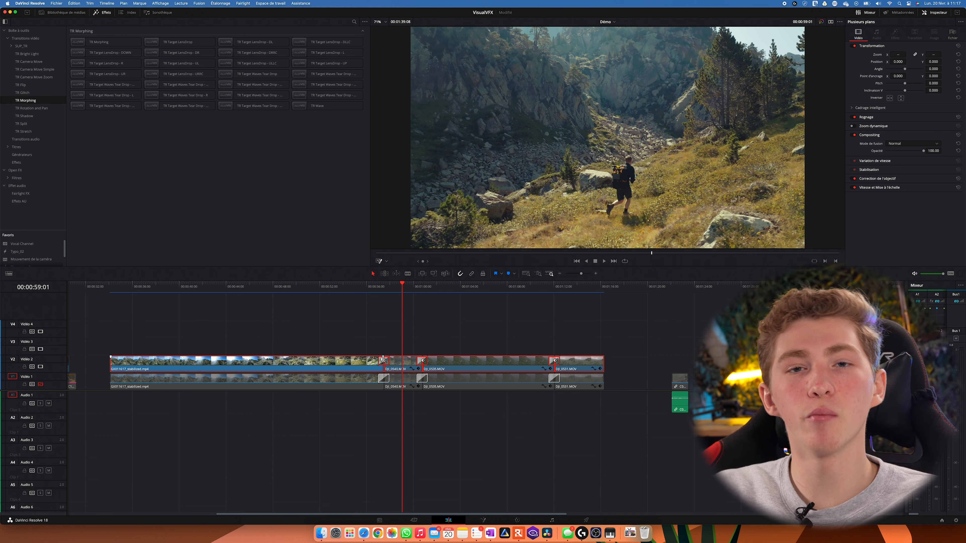
Deselect the clips and play back the morphing transitions from the end of GX011617_stabilized.mp4 to the cut before DJI_0531.MOV
click(365, 286)
click(403, 332)
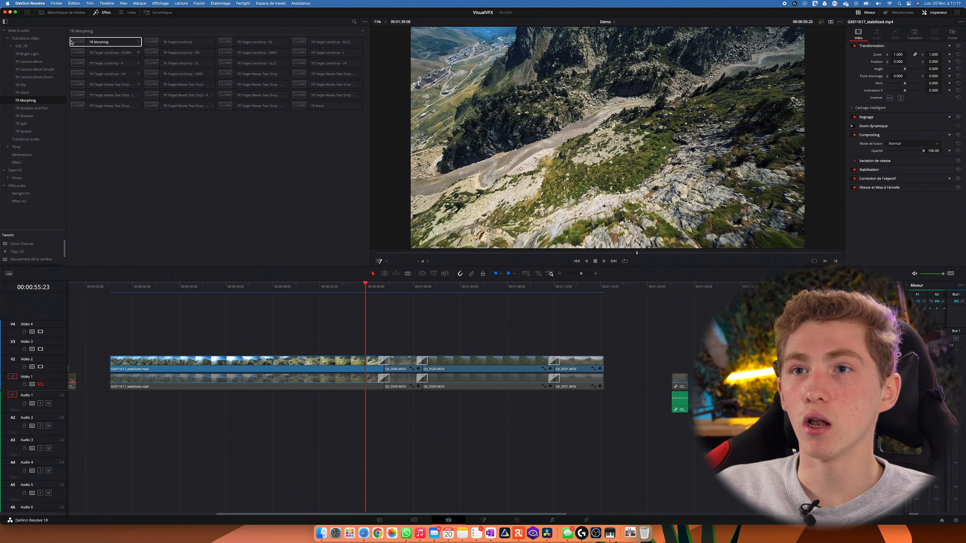
key(space)
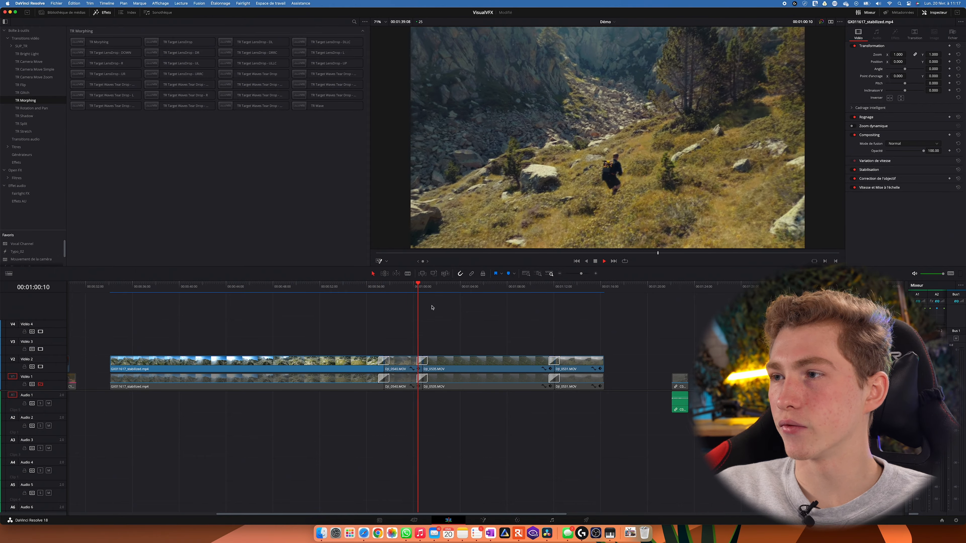
click(544, 289)
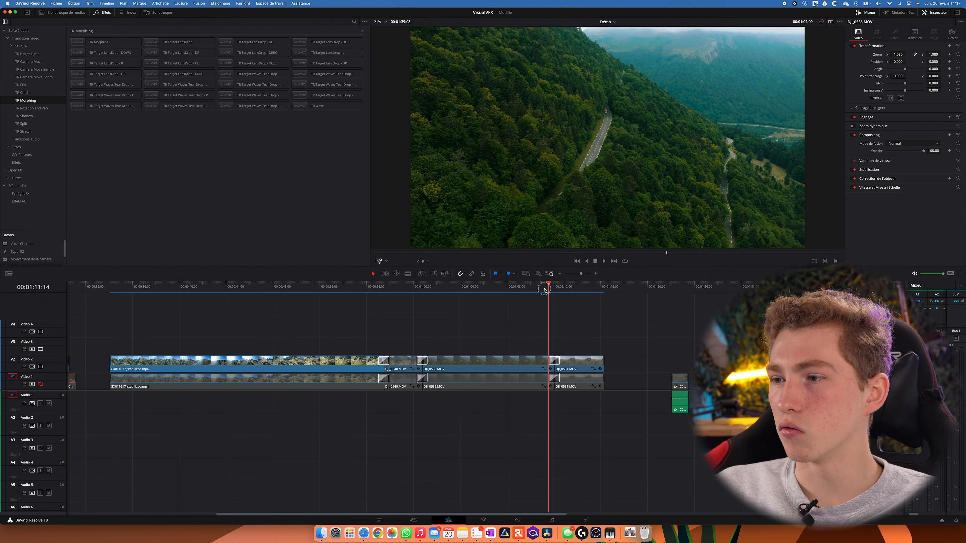
click(537, 290)
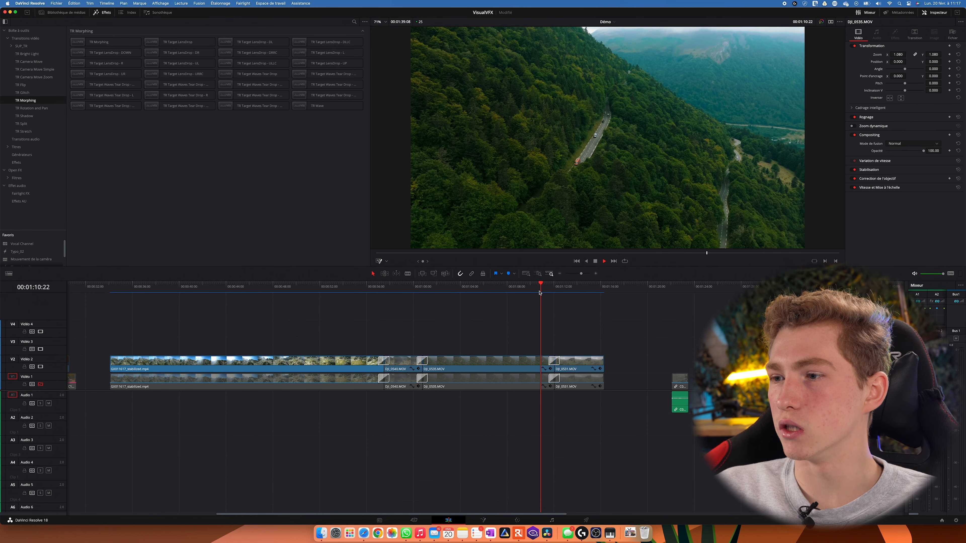
key(space)
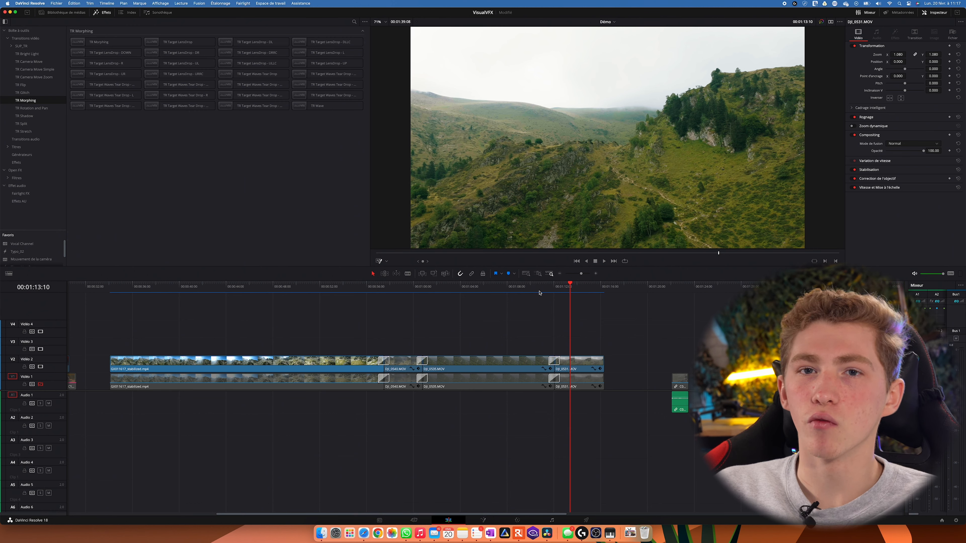
Replay the morphing transitions on the cuts before DJI_0540.MOV and DJI_0535.MOV
click(375, 286)
key(space)
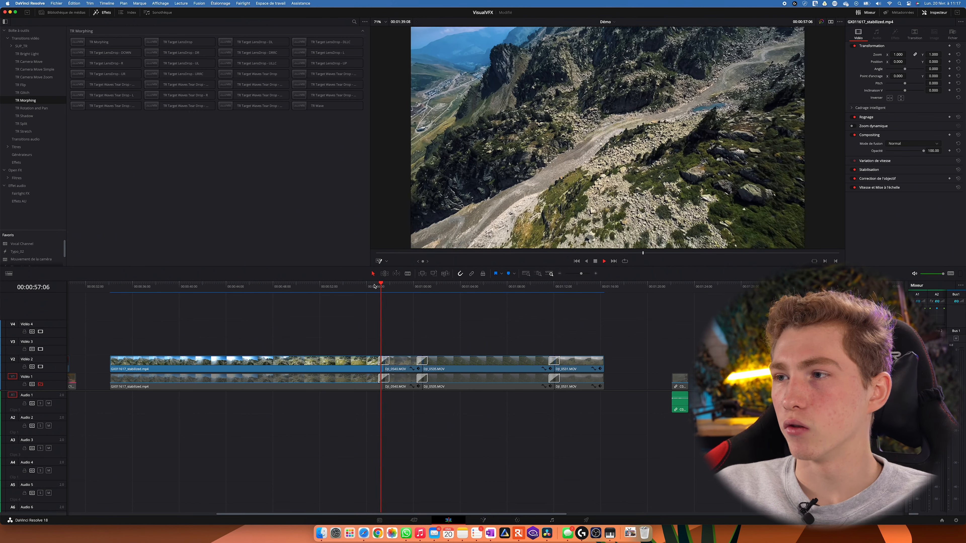
key(space)
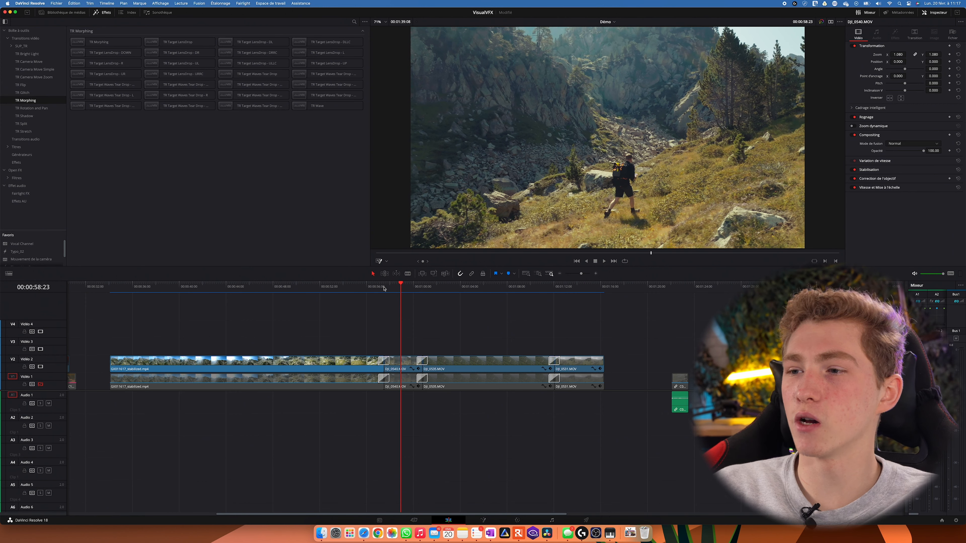
click(409, 286)
key(space)
key(space)
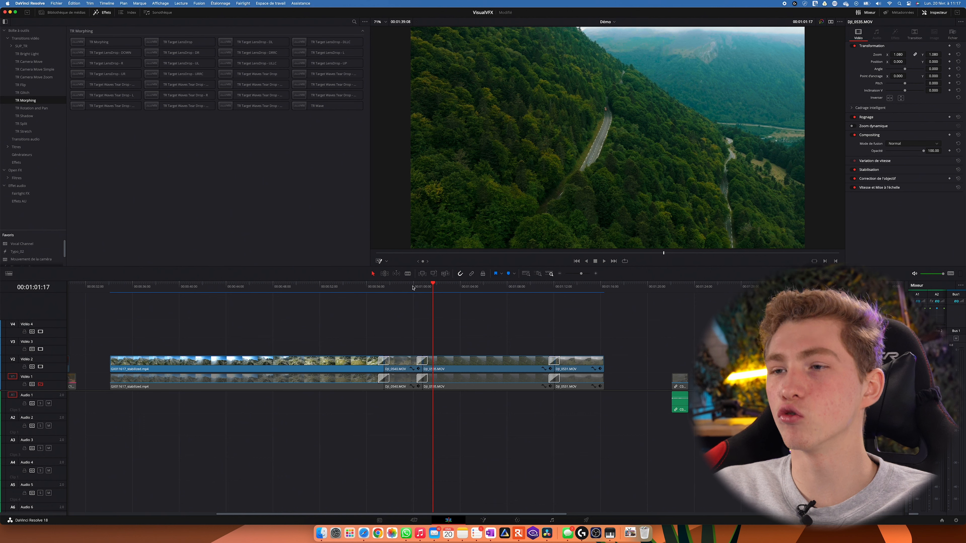
Show the TR Shadow transitions and play back the transition on the first cut of the drink can sequence twice
click(41, 115)
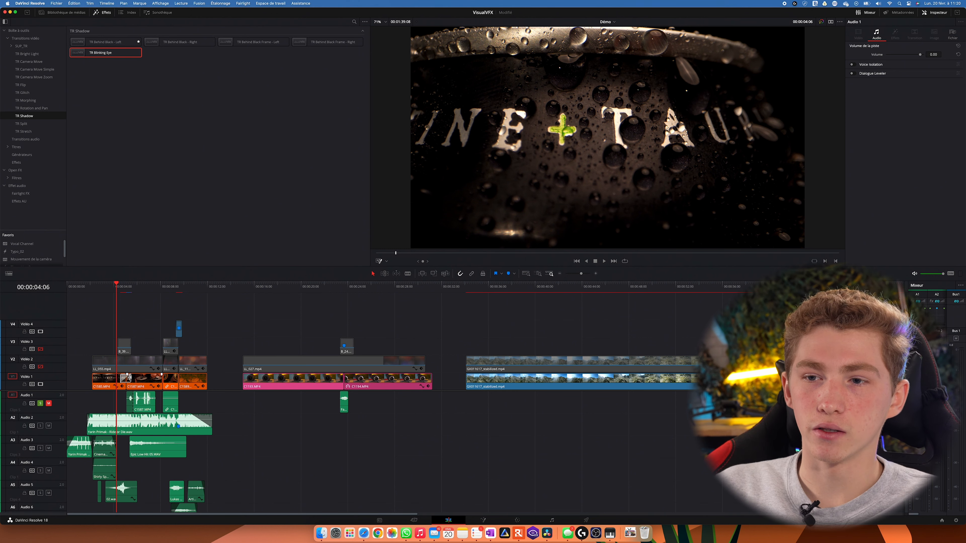
key(space)
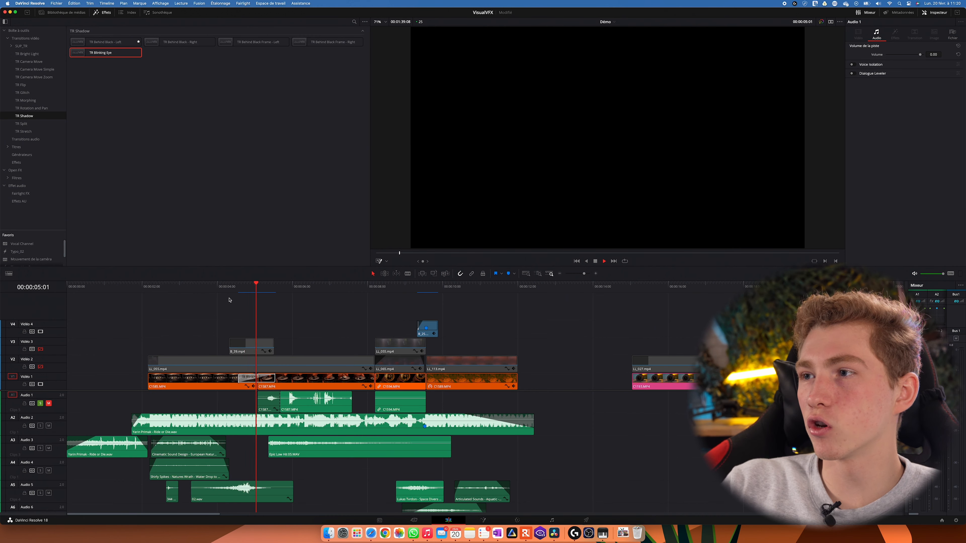
click(229, 289)
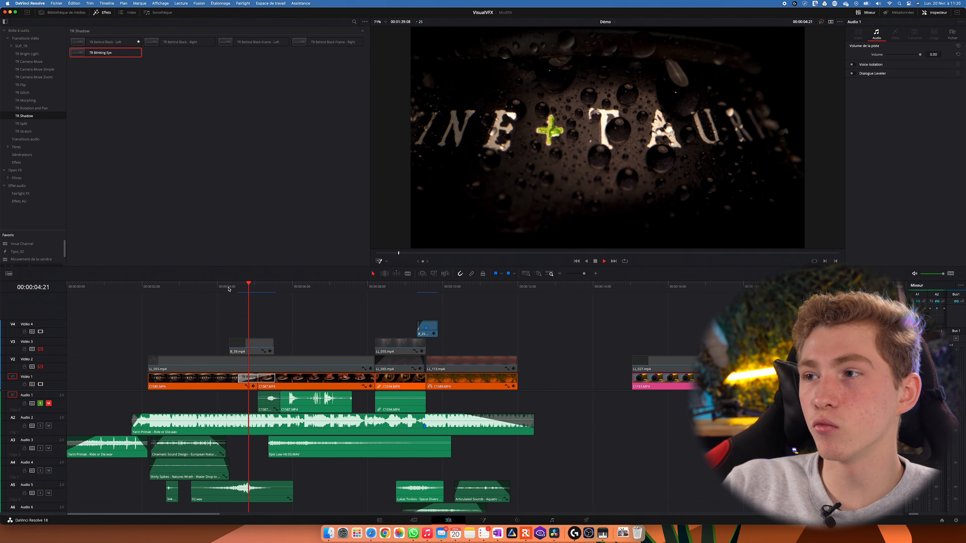
key(space)
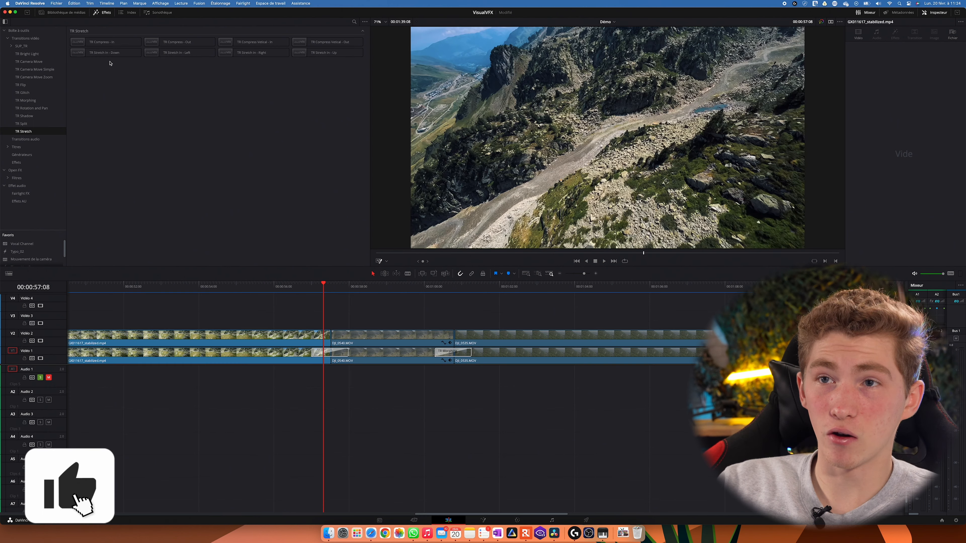
Apply TR Compress - In to the Video 2 cut between GX011617_stabilized.mp4 and DJI_0540.MOV and play it back
drag(106, 42, 192, 87)
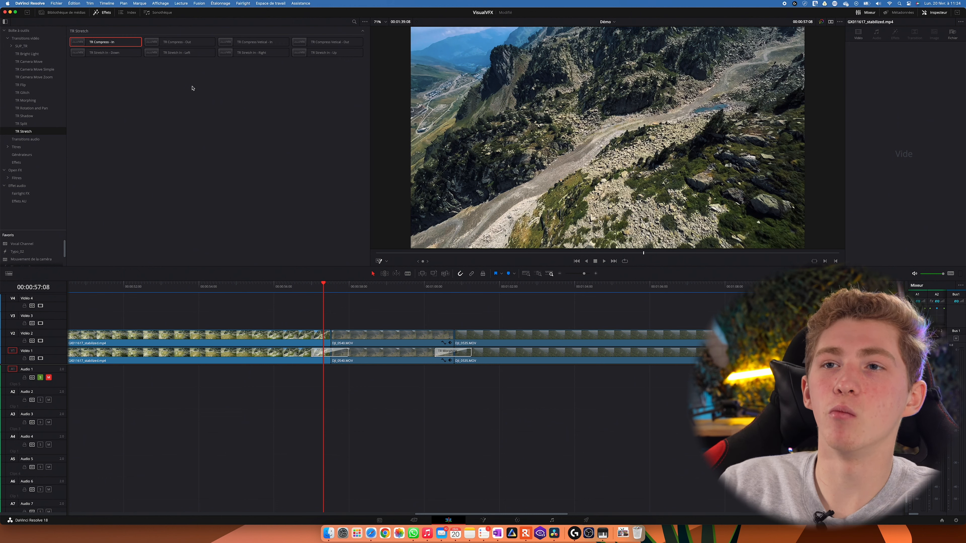
drag(94, 41, 330, 333)
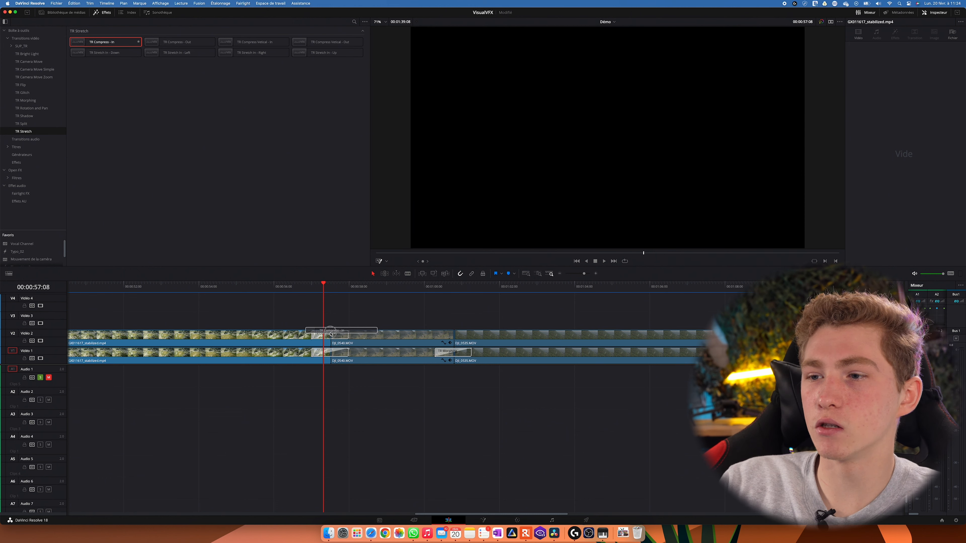
click(305, 289)
key(space)
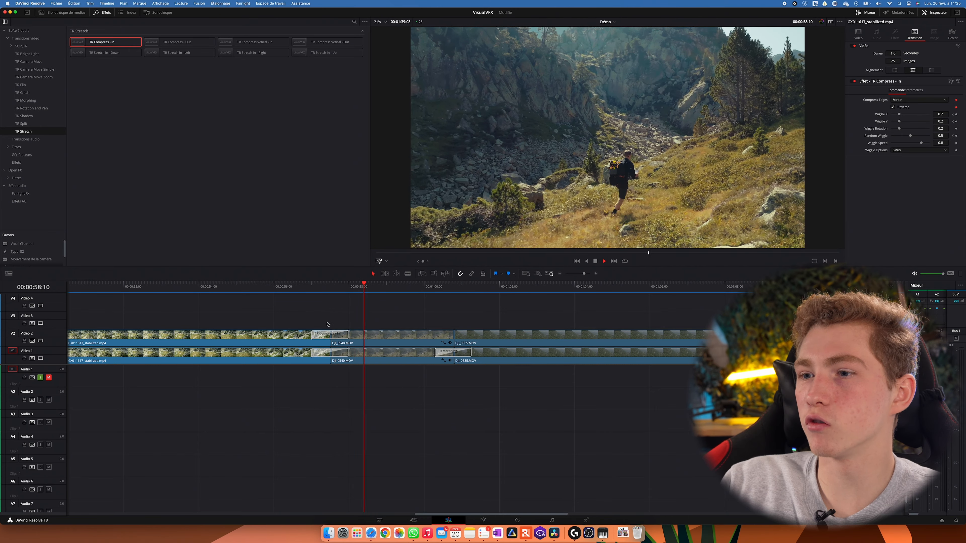
key(space)
Delete the TR Compress - In transition from the Video 2 cut before DJI_0540.MOV
click(318, 335)
key(Delete)
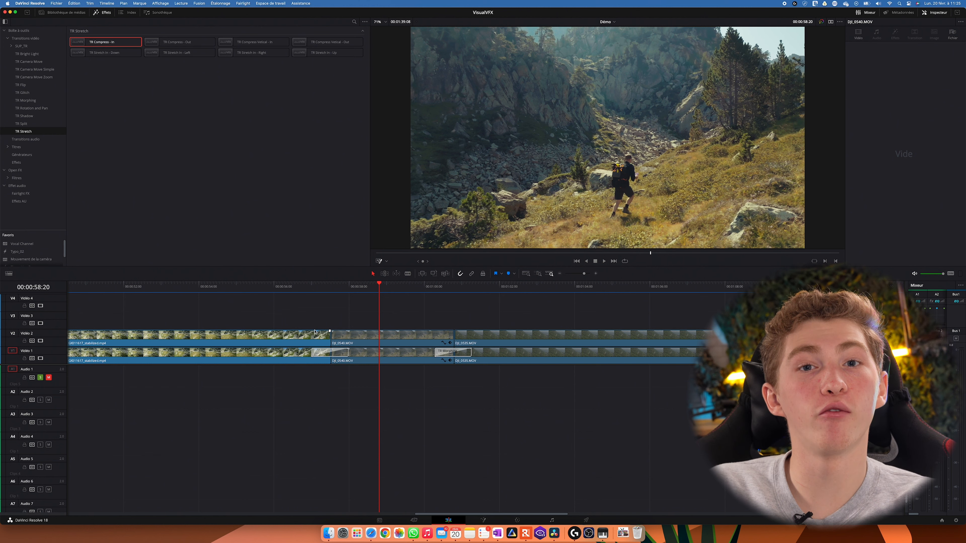
Go to the lens shot at 00:00:20:03 and turn Video 2 off and on to compare it without and with the LL_027.mp4 flare
scroll(355, 360, down, 10)
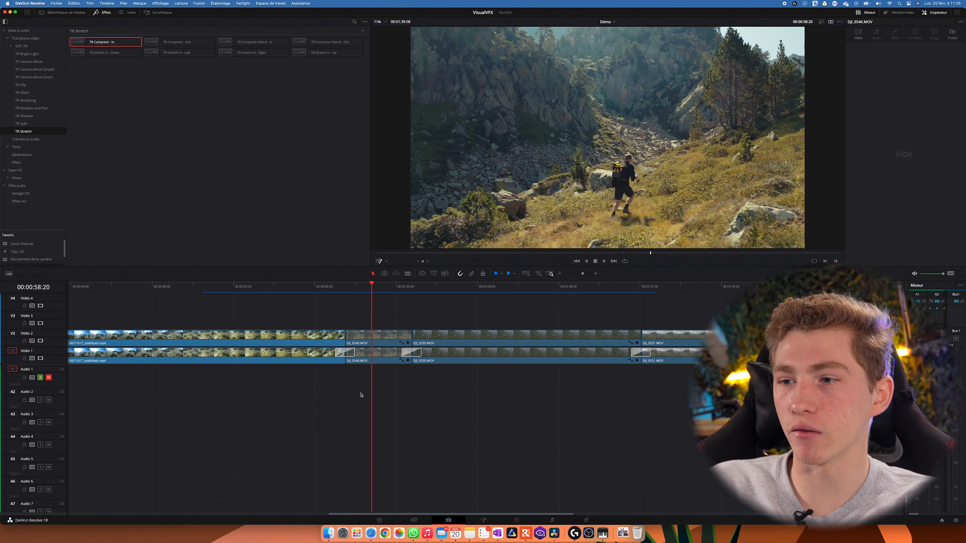
click(127, 307)
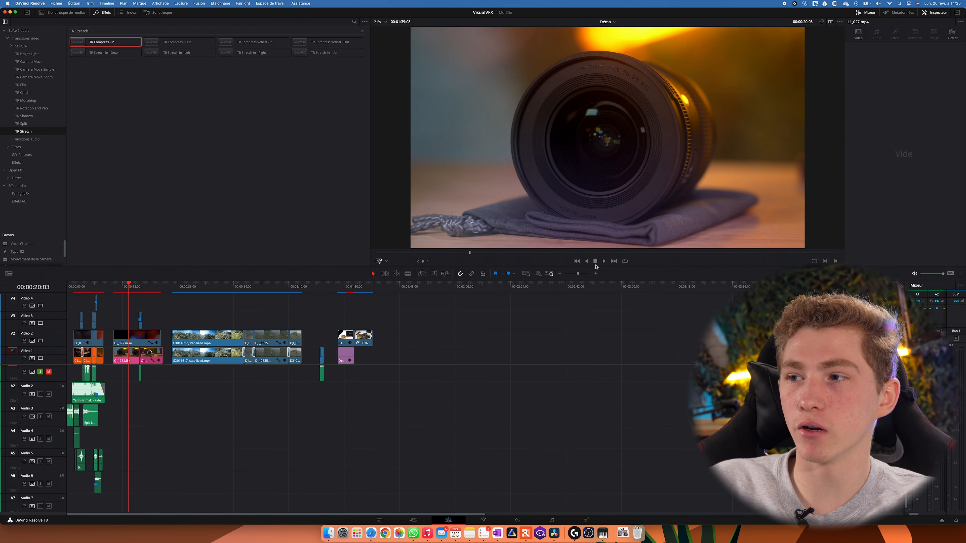
click(41, 341)
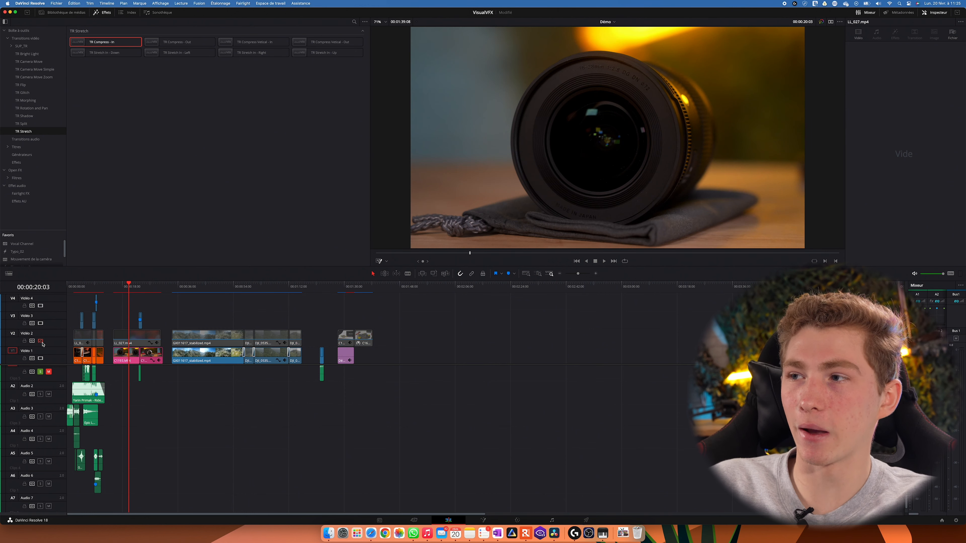
click(41, 341)
Compare the drink can shot at 00:00:04:06 without and with the LL_055.mp4 flare by switching Video 2 off and on
click(79, 284)
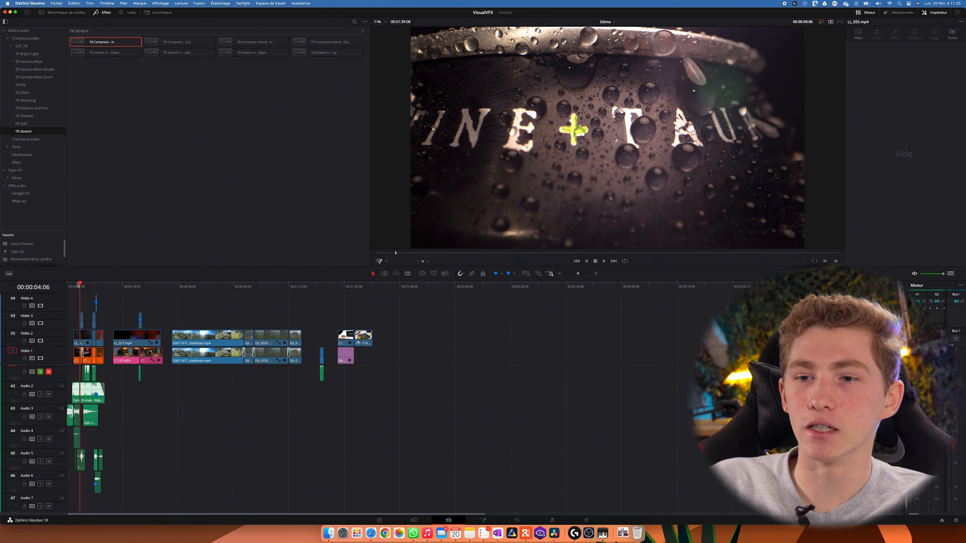
click(41, 341)
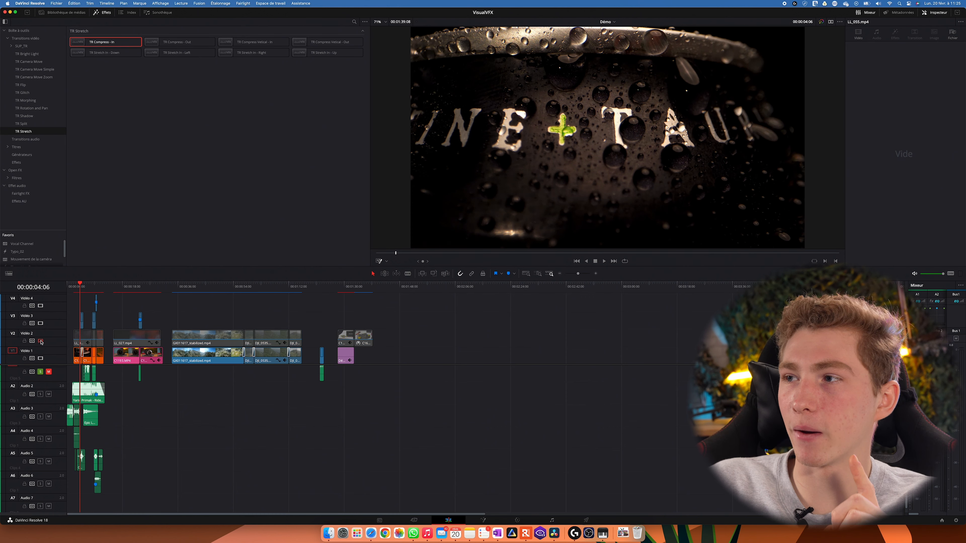
click(41, 341)
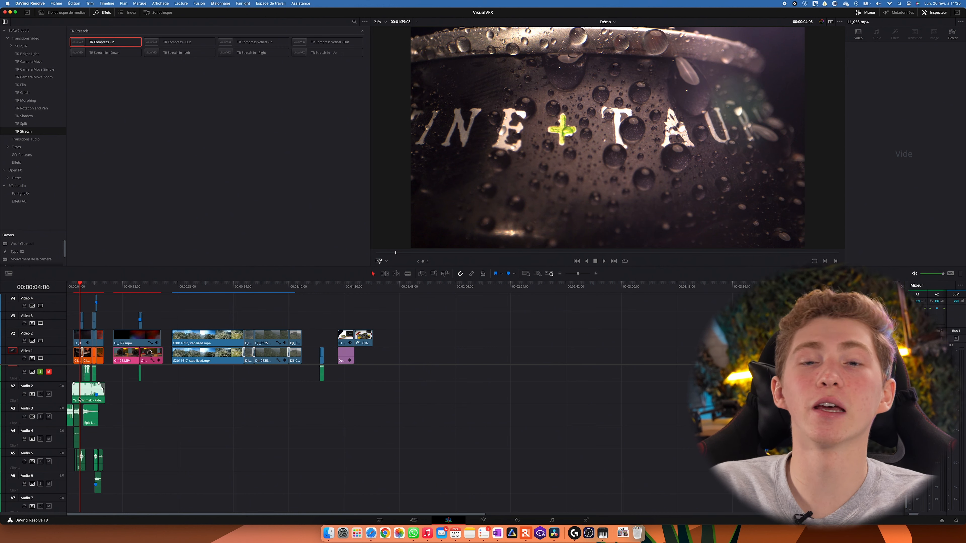
Switch to Finder and look through the flare folder along with its Pack 2 and Vol 2 subfolders
scroll(121, 446, up, 8)
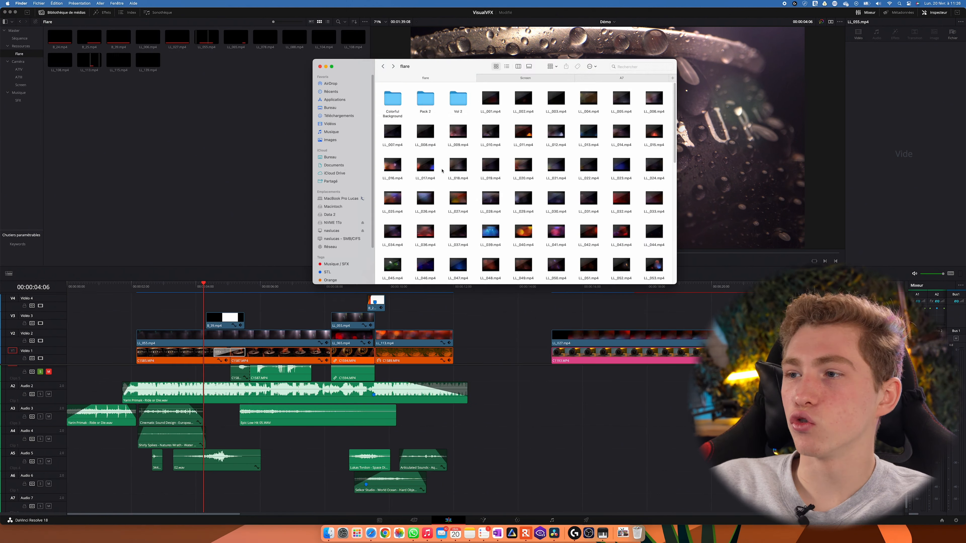
scroll(483, 125, down, 2)
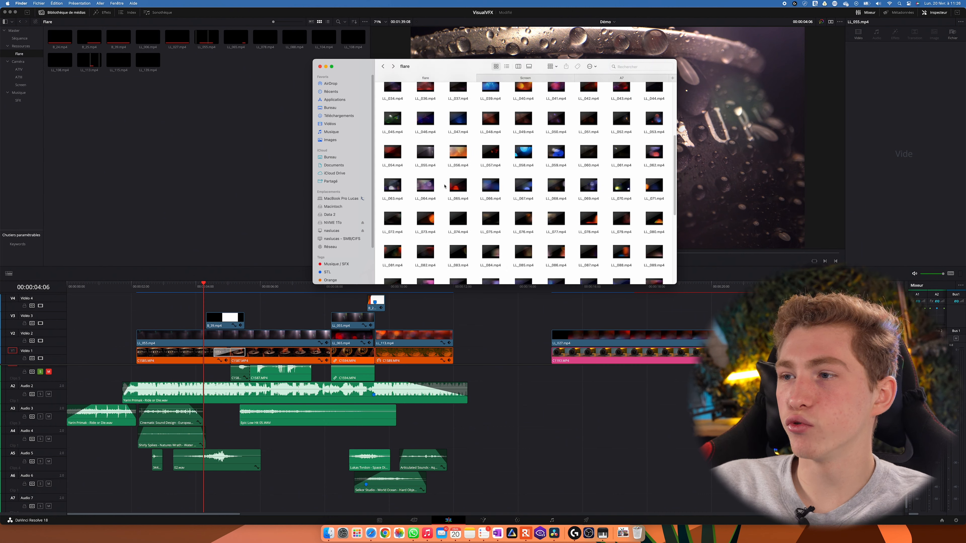
scroll(473, 191, up, 15)
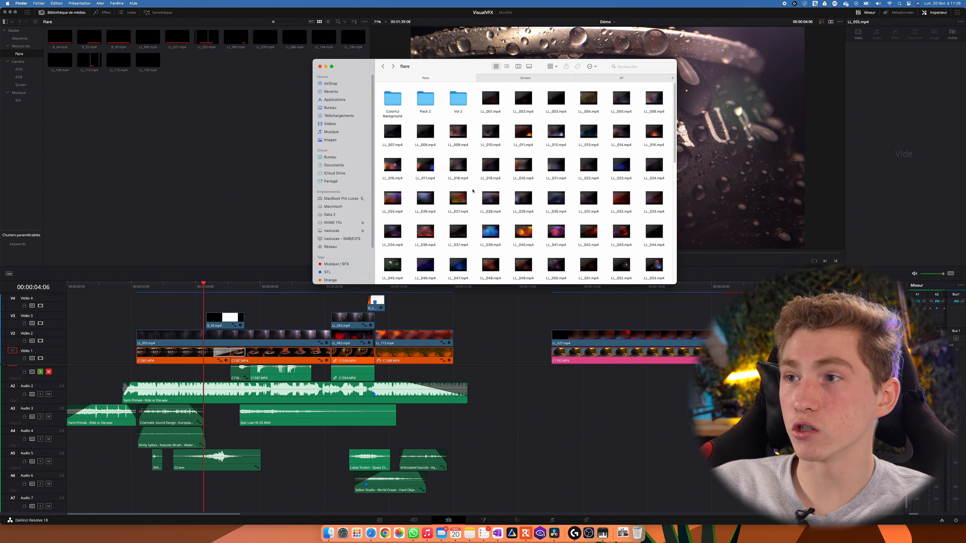
click(431, 100)
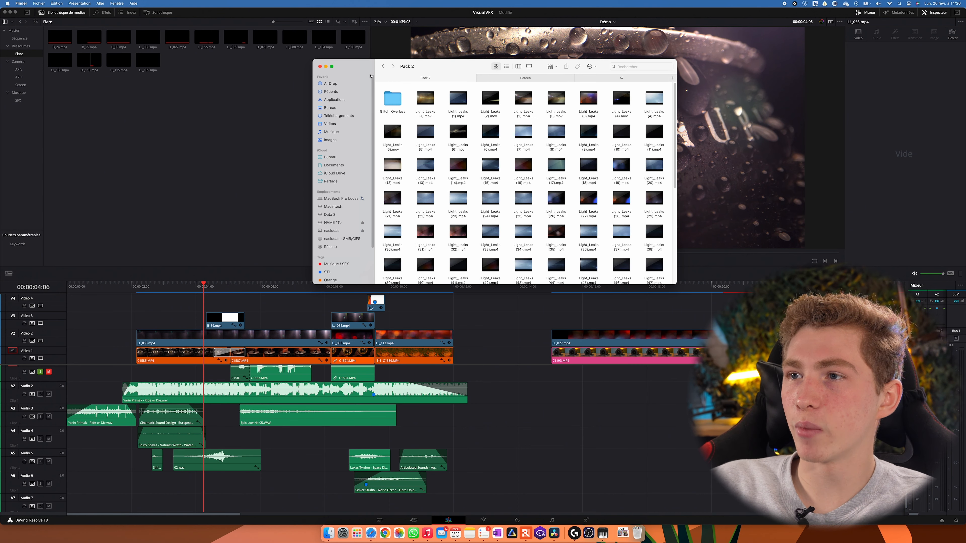
click(383, 67)
double_click(463, 97)
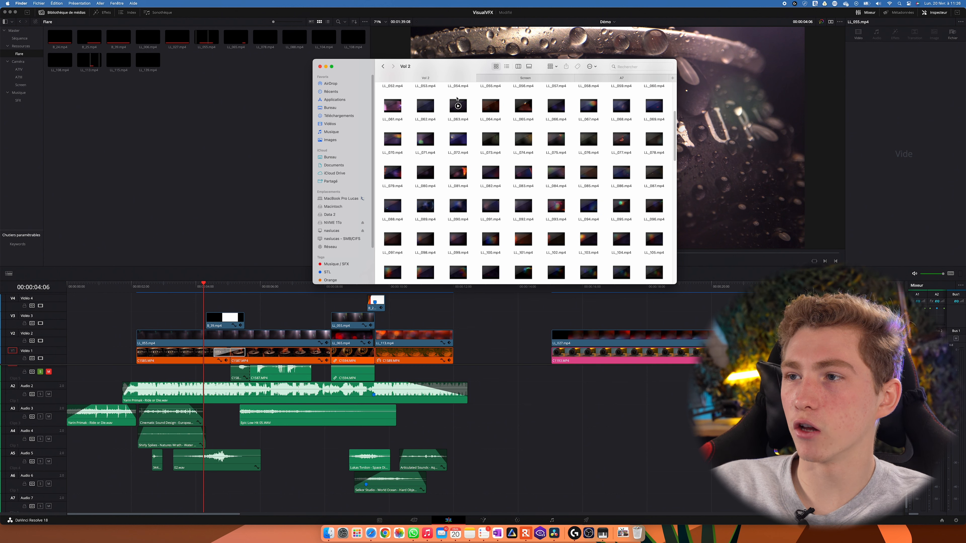
click(383, 67)
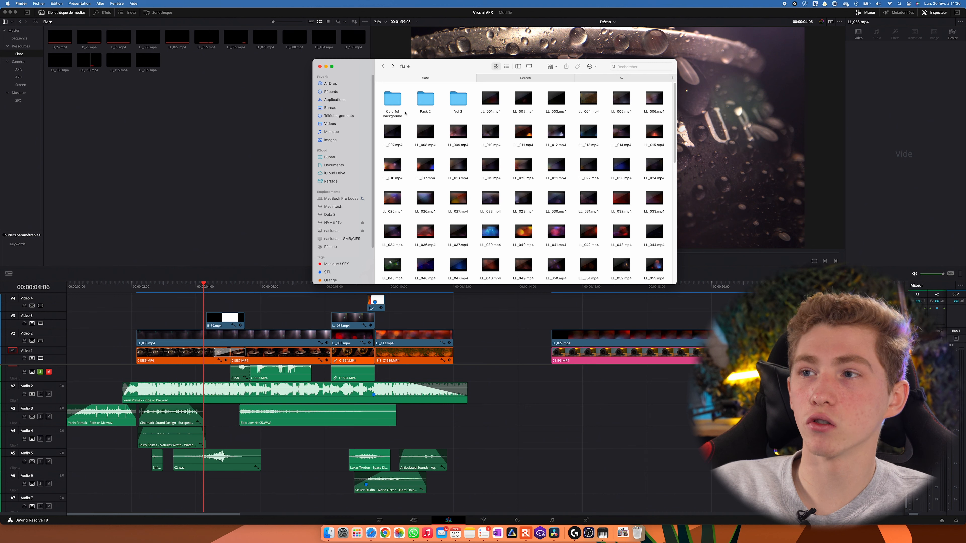
Open the Colorful Background folder and scrub through a preview of its clips
double_click(396, 101)
click(396, 101)
key(space)
drag(386, 516, 714, 514)
key(Right)
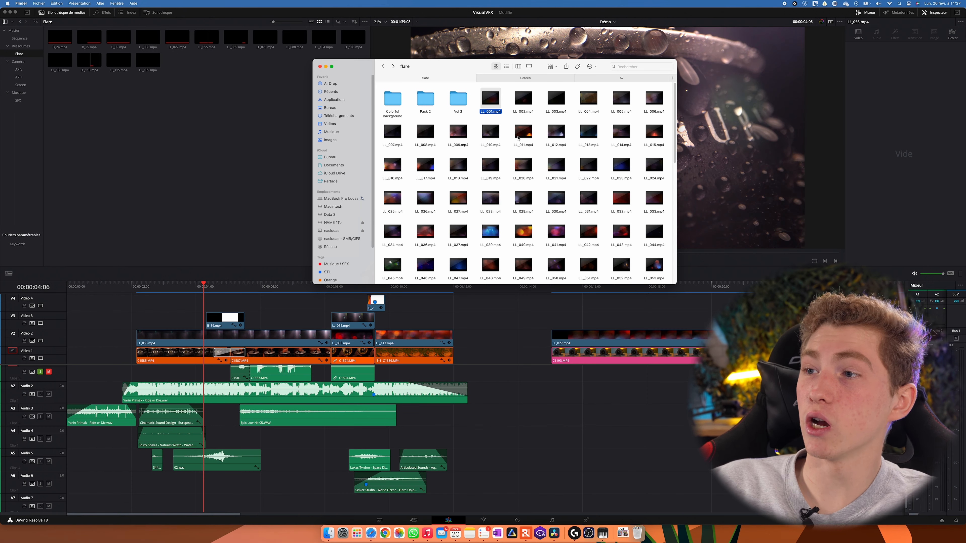
Preview the LL_001.mp4 clip from the main flare folder
scroll(506, 138, down, 2)
scroll(494, 139, up, 2)
key(space)
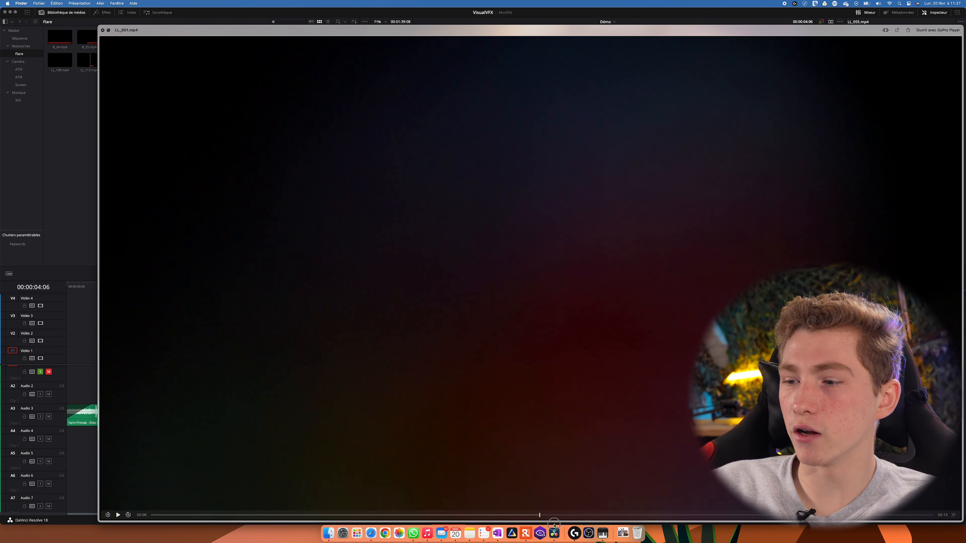
Scrub through the LL_001.mp4 preview at several points and close it
click(321, 496)
drag(321, 496, 217, 481)
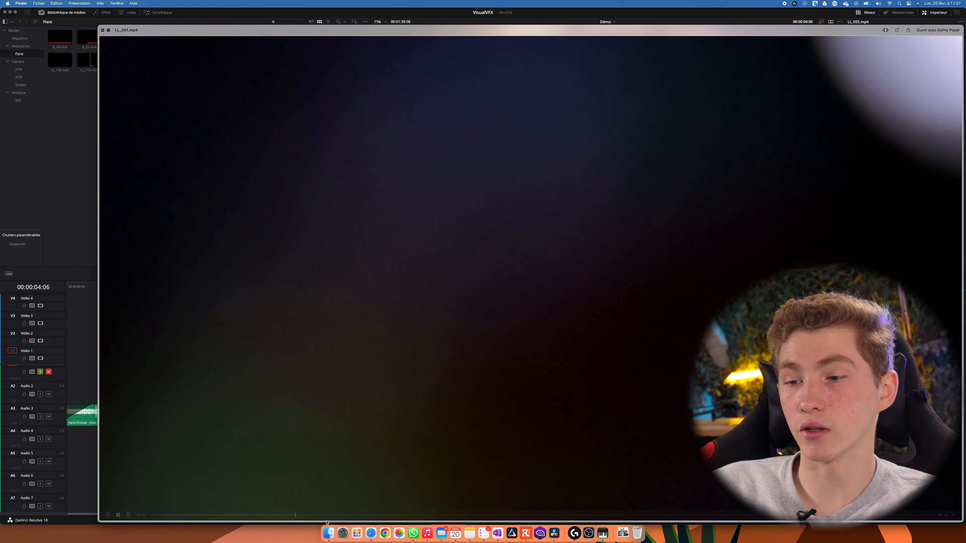
click(698, 515)
key(space)
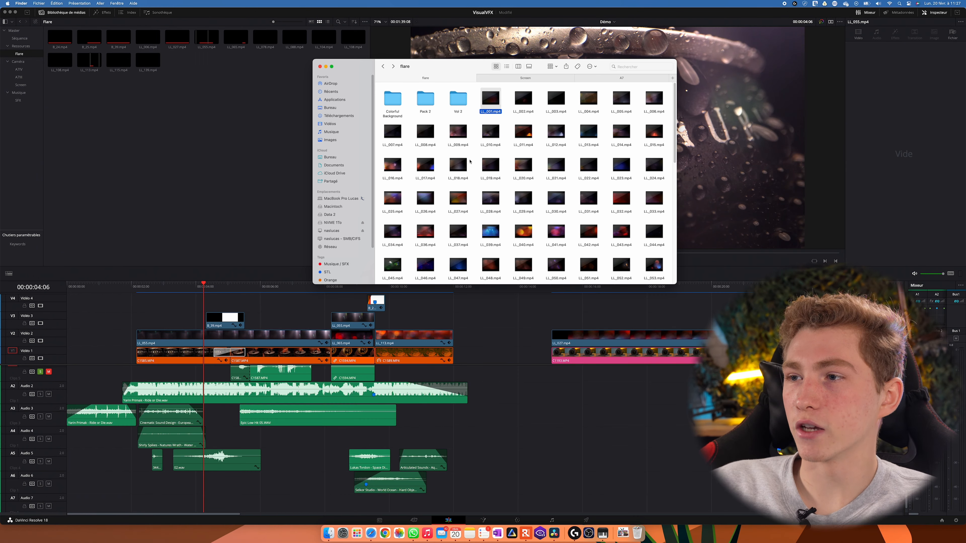
Place LL_001.mp4 from the flare folder on Video 3 above the lens shot and set its blend mode to Ajouter
drag(495, 103, 496, 280)
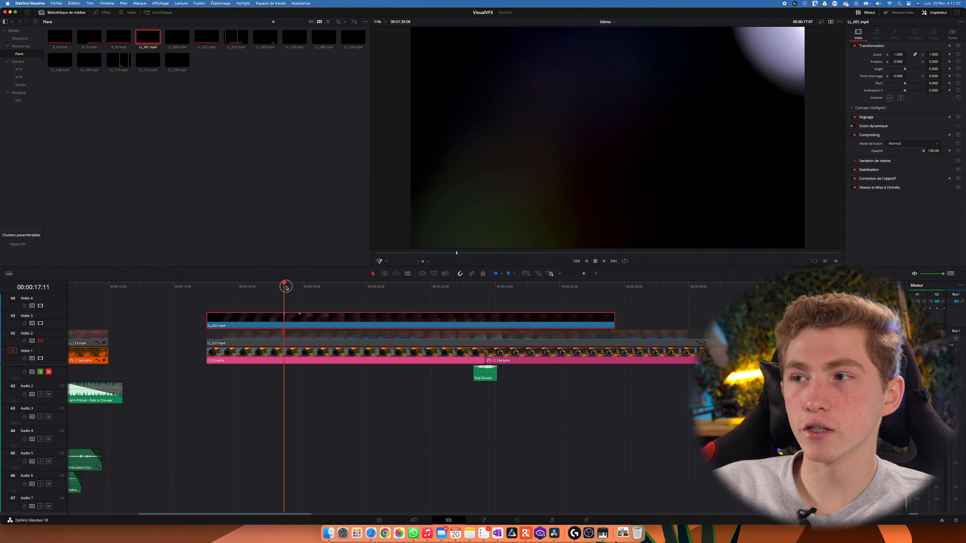
mouse_move(286, 288)
mouse_down()
mouse_move(485, 284)
mouse_move(244, 284)
mouse_move(281, 284)
mouse_up()
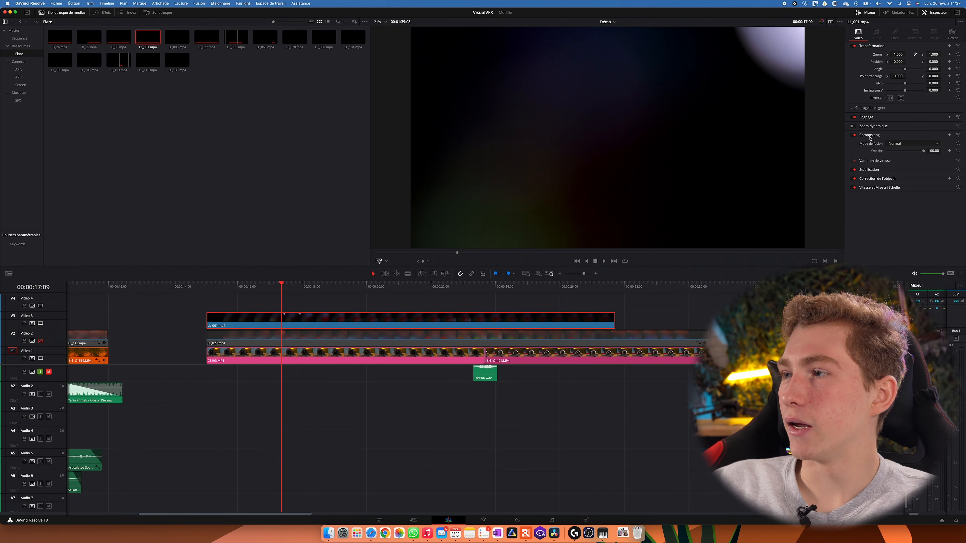
click(894, 146)
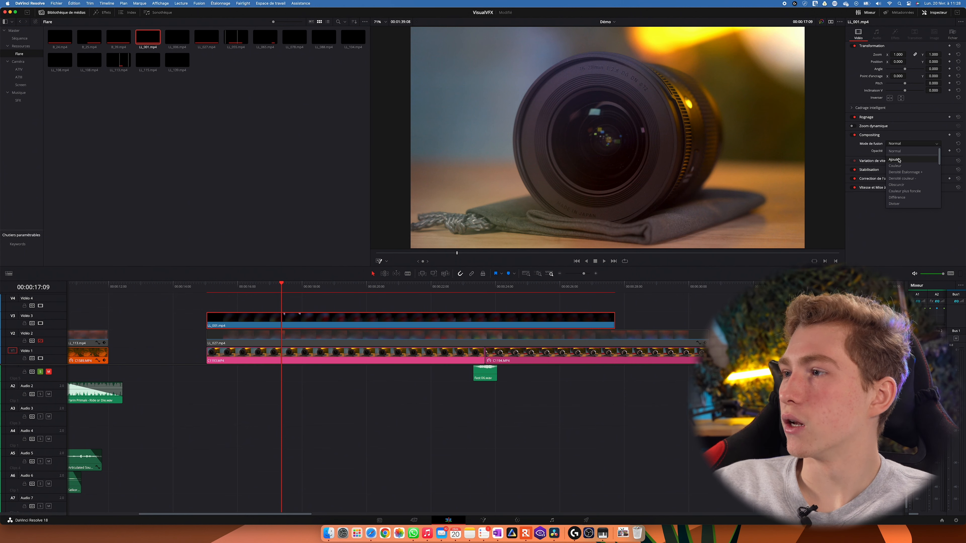
click(896, 160)
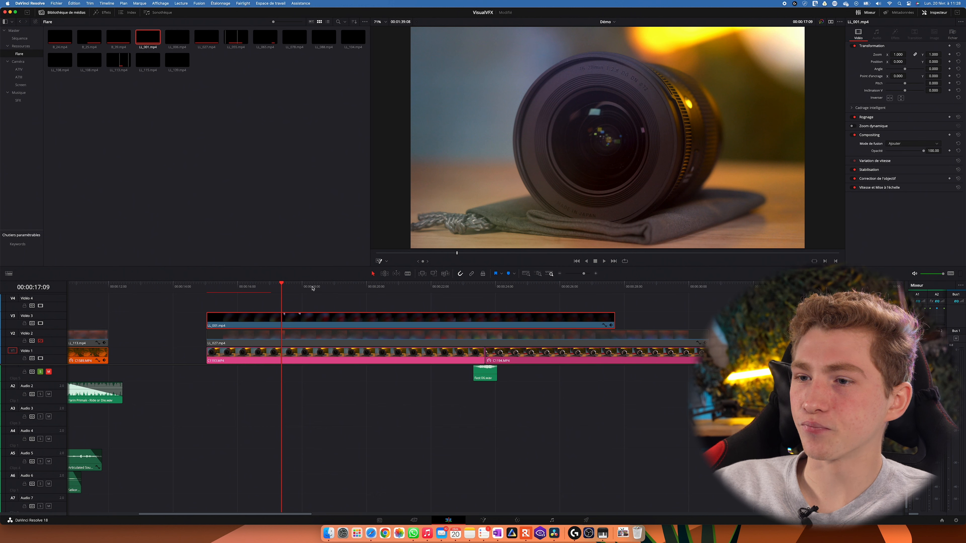
Compare the lens shot at 00:00:16:19 without and with the Video 3 flare, and delete the LL_001.mp4 clip from the timeline
mouse_move(259, 286)
mouse_down()
mouse_move(394, 285)
mouse_move(262, 286)
mouse_up()
click(41, 323)
click(41, 323)
click(40, 324)
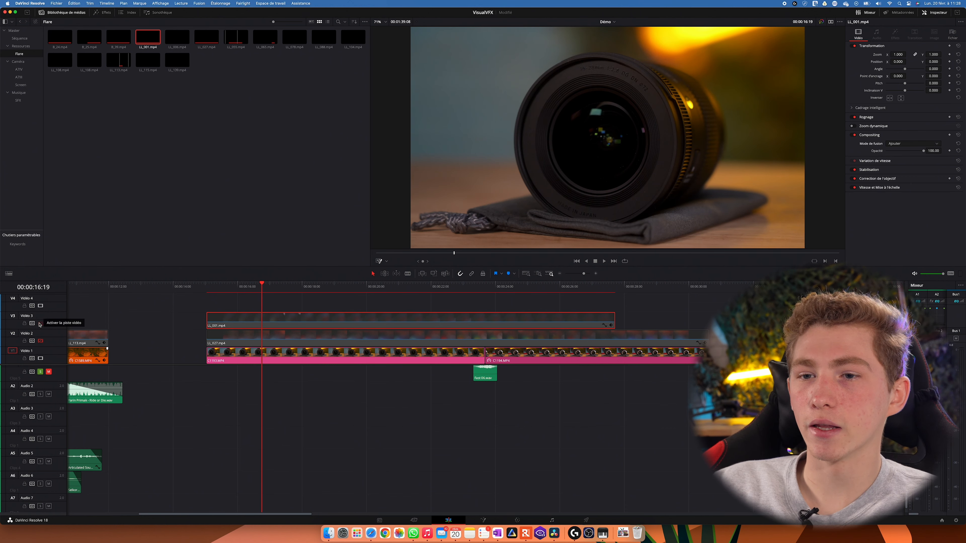
click(40, 323)
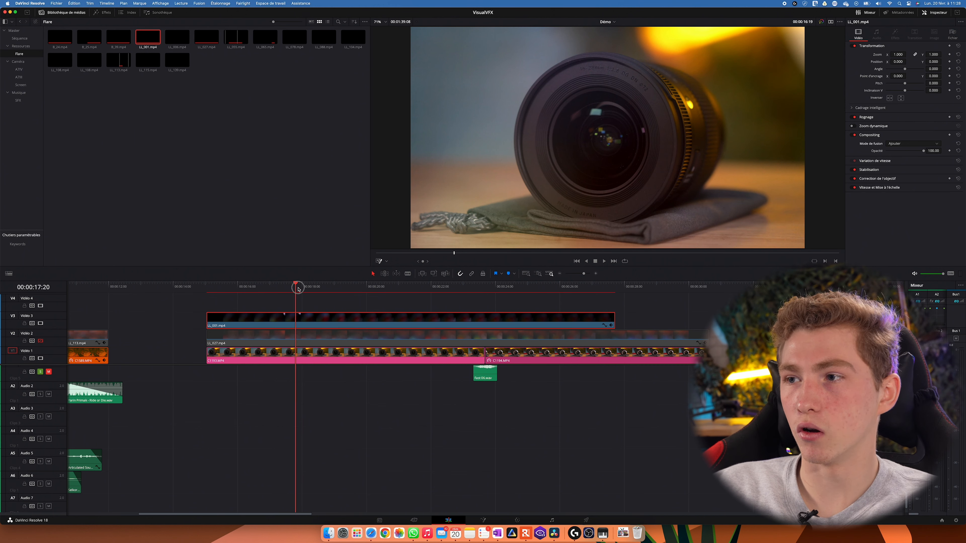
key(Delete)
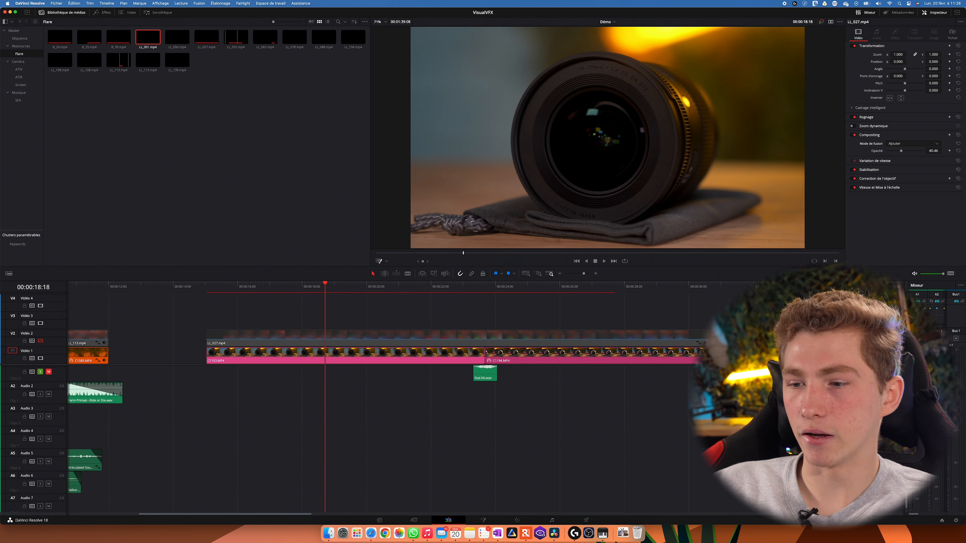
Overlay LL_040.mp4 from the flare folder on Video 3 above the lens shot in Ajouter mode at 27.48 opacity, and play it
click(329, 534)
drag(524, 231, 292, 322)
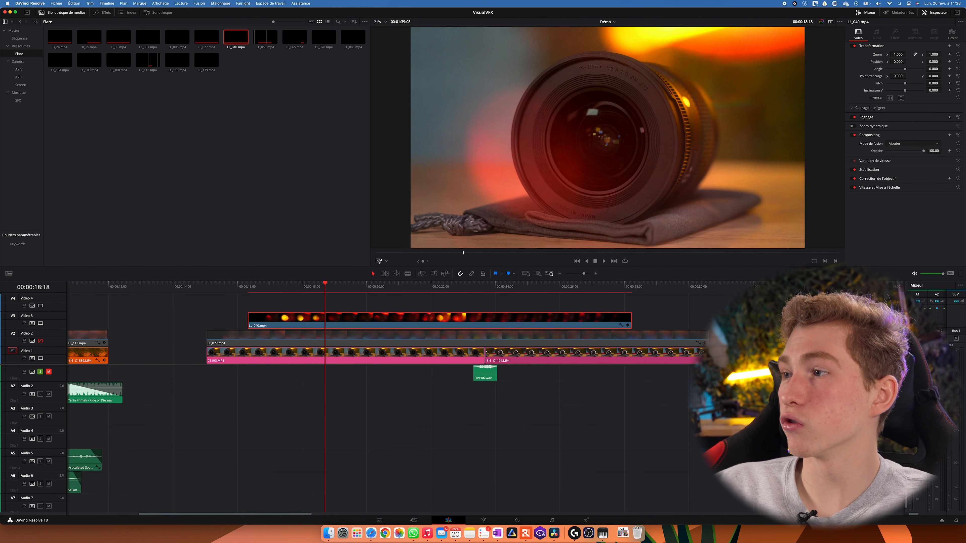
drag(924, 151, 897, 153)
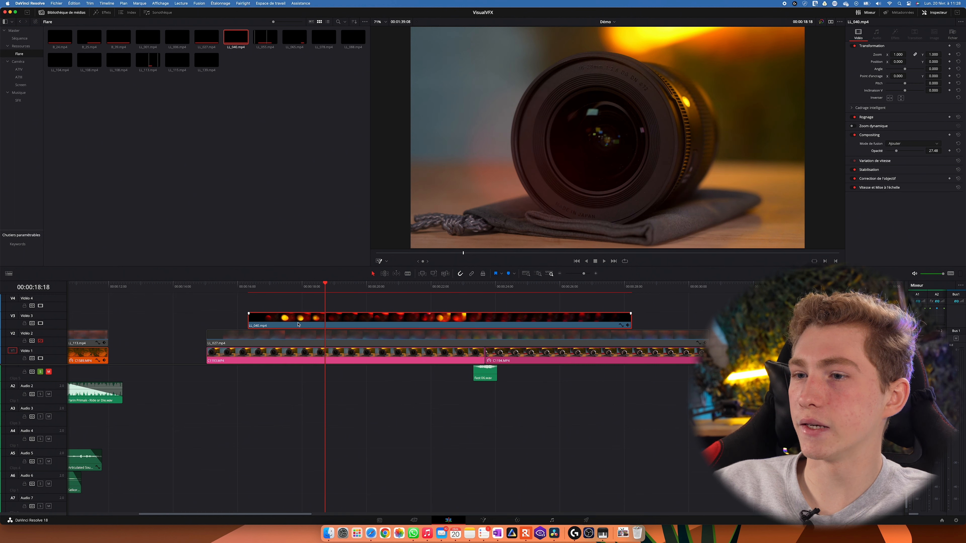
click(265, 292)
key(space)
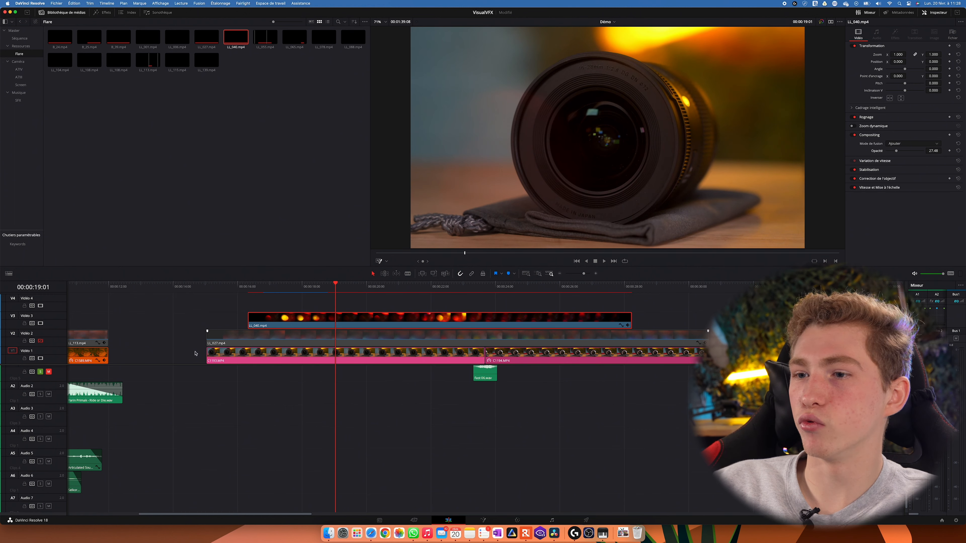
Go back to the drink can sequence, scrub its opening shot, and play the sequence from the first clip
scroll(195, 354, left, 15)
click(150, 286)
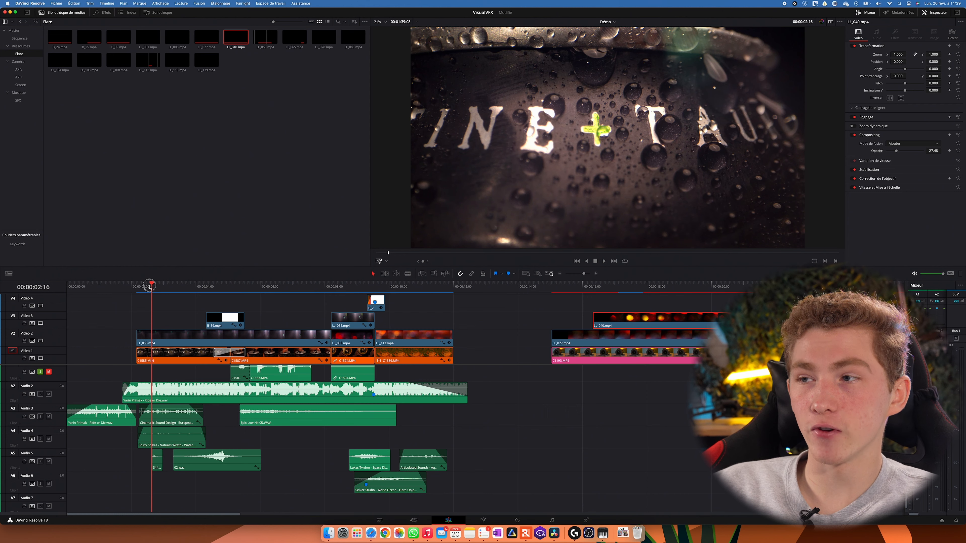
drag(151, 283, 190, 299)
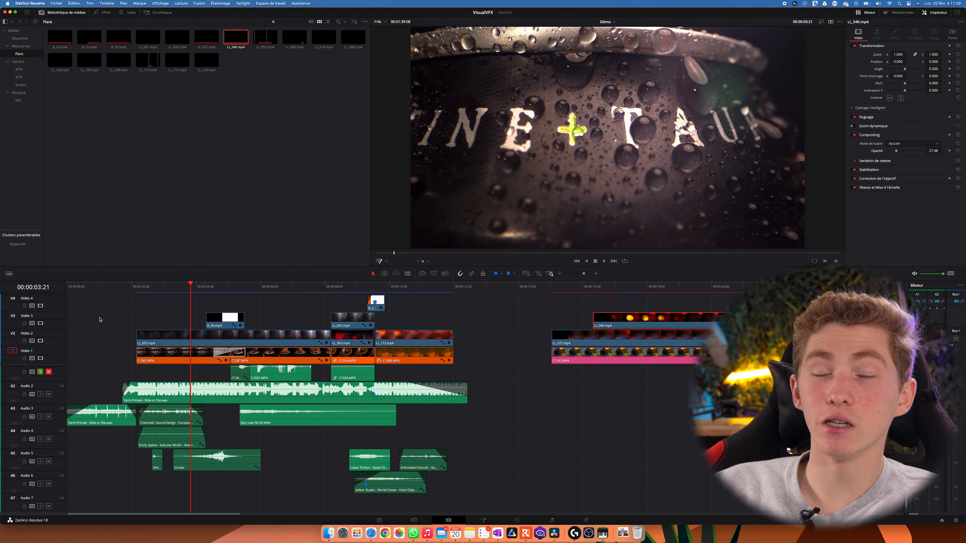
click(135, 288)
key(space)
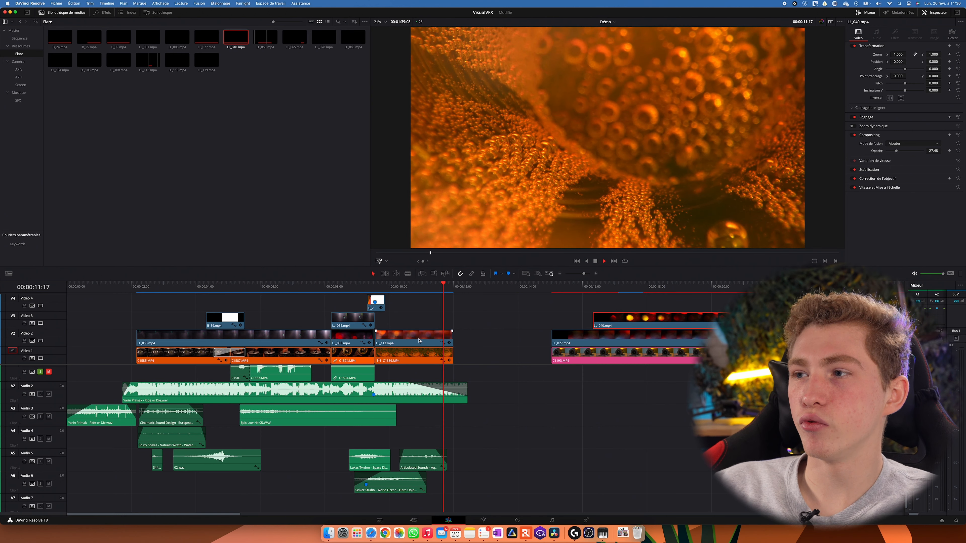
key(space)
Inspect the TR Blinking Eye transition between the first two can clips on Video 1 and play across it
click(213, 290)
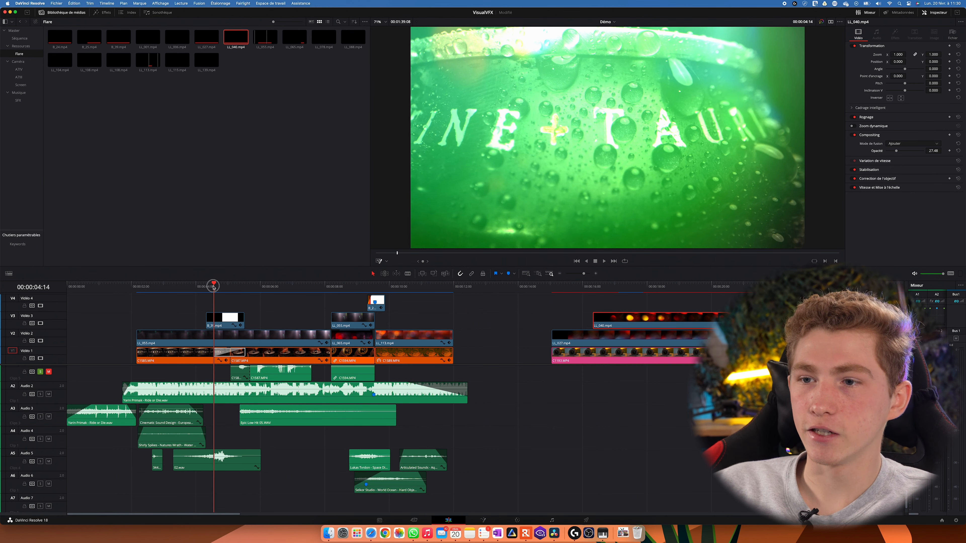
click(243, 353)
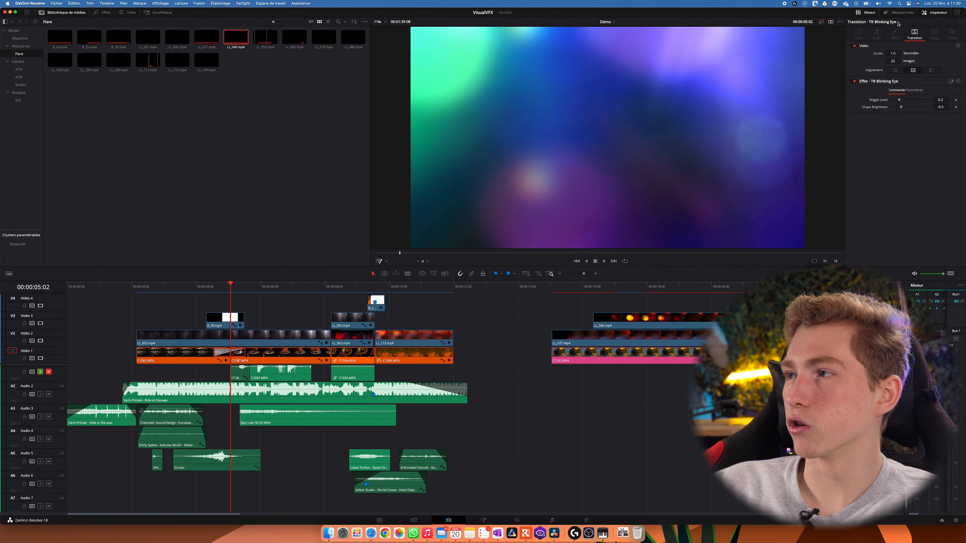
click(215, 290)
key(space)
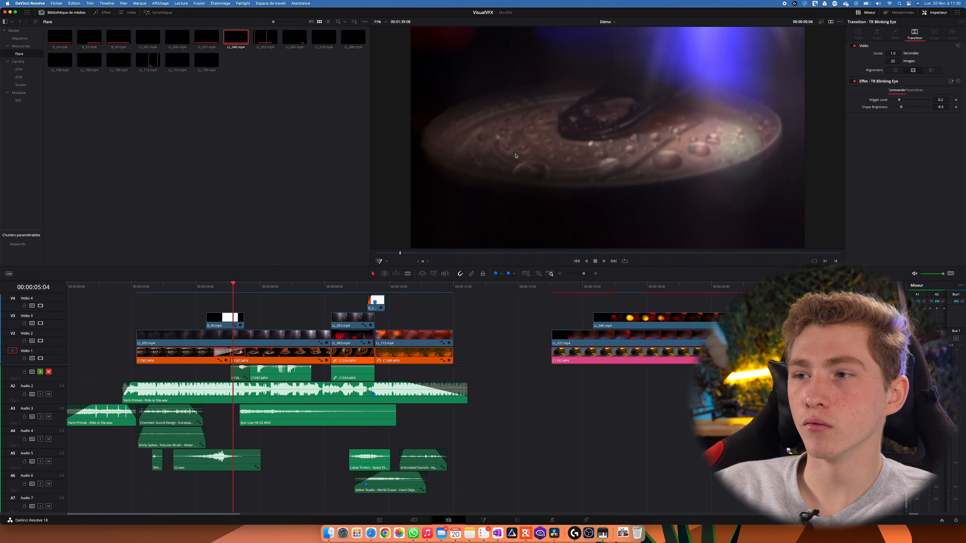
Compare playback of the can transition without and with the burn clip by switching Video 3 off and on
click(213, 286)
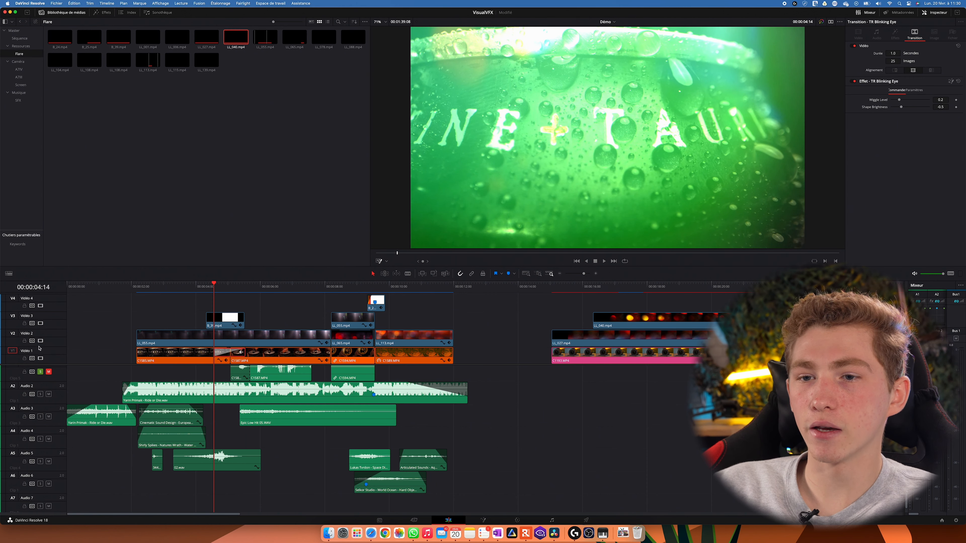
click(40, 323)
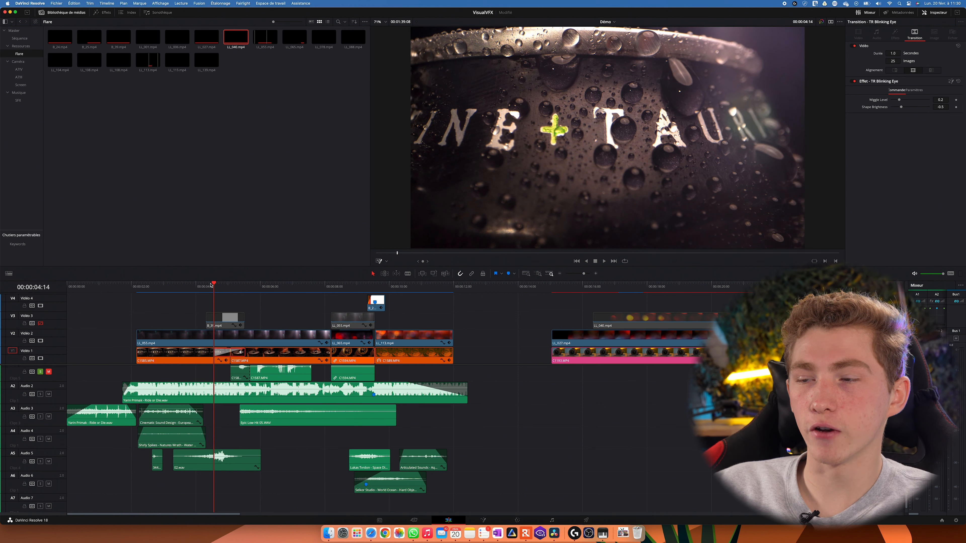
key(space)
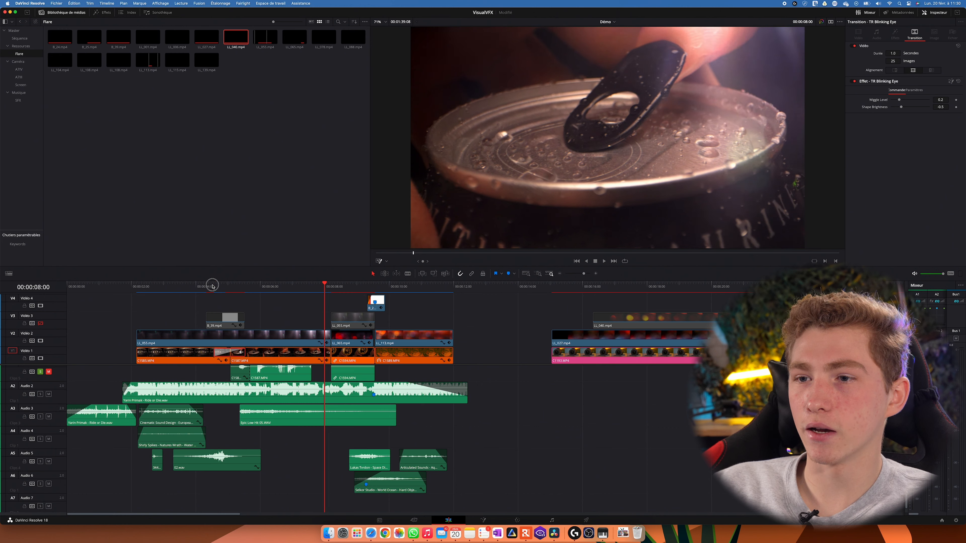
click(214, 287)
key(space)
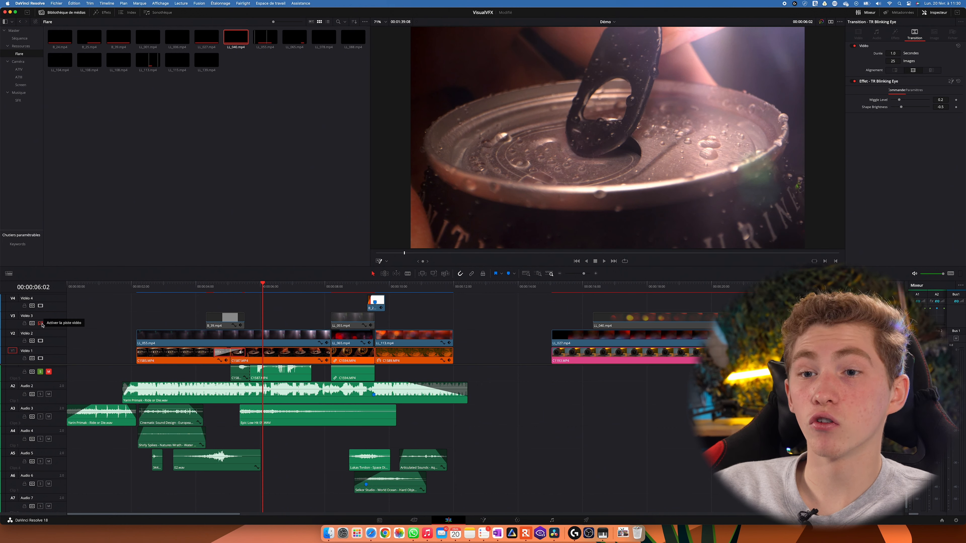
click(40, 323)
click(204, 288)
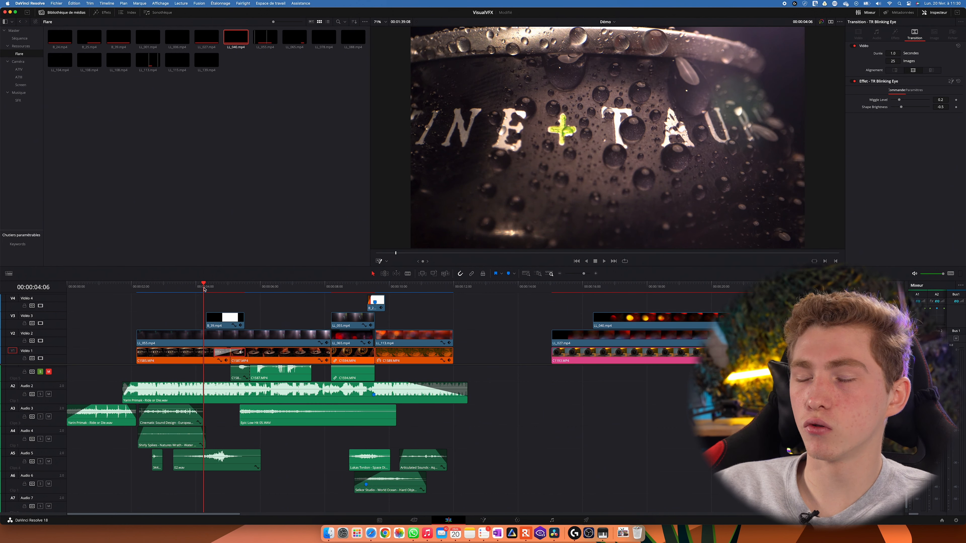
key(space)
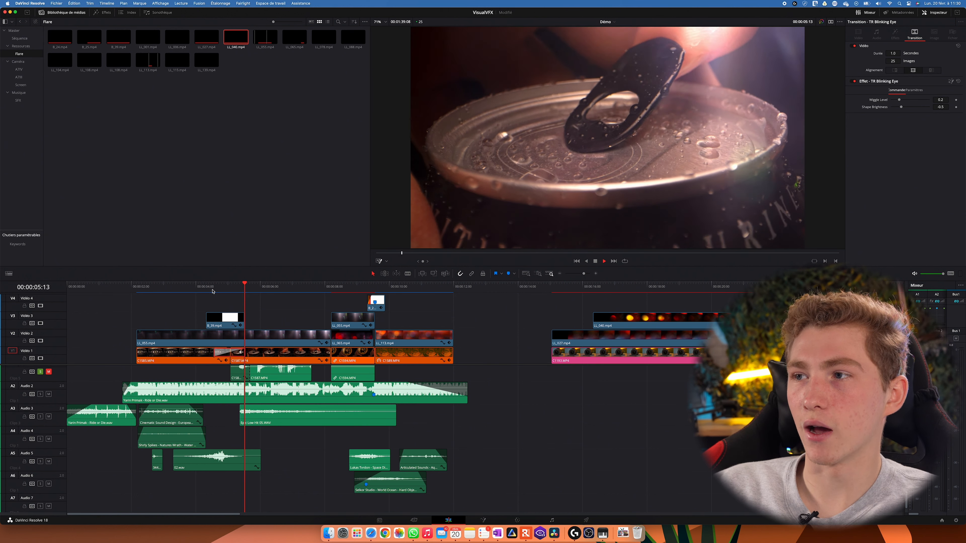
click(210, 289)
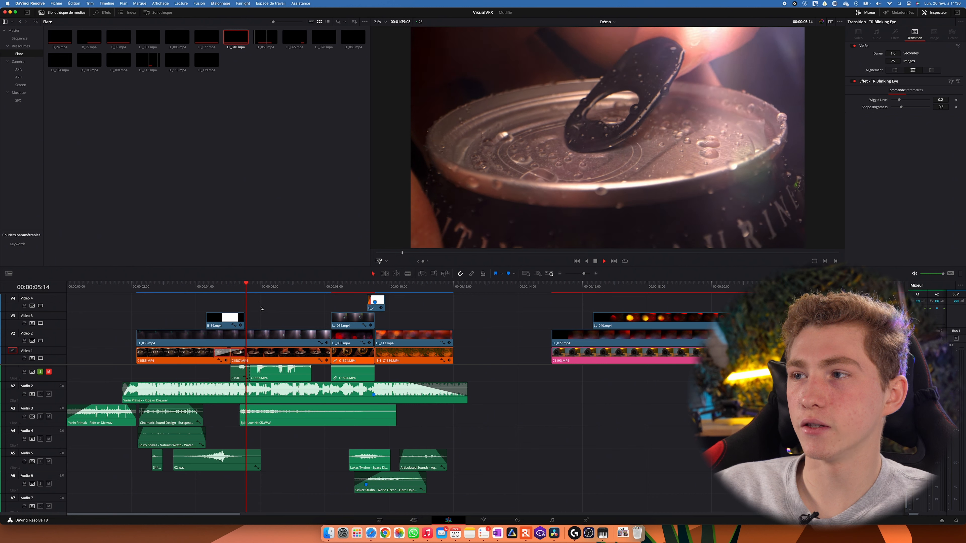
Compare the pouring shot at 00:00:08:19 without and with its flares by switching Video 3 and Video 2 off and on
click(330, 288)
key(space)
click(40, 323)
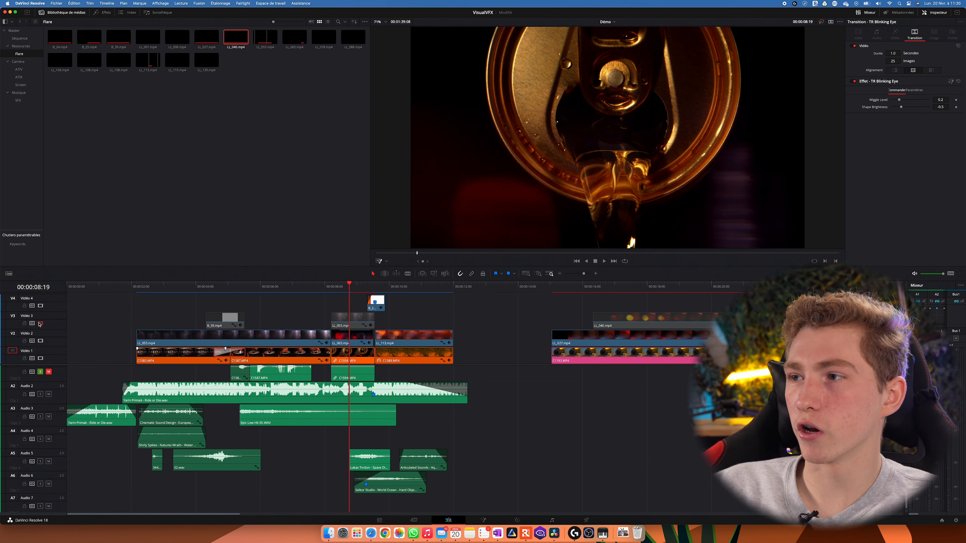
click(40, 324)
click(40, 324)
click(40, 341)
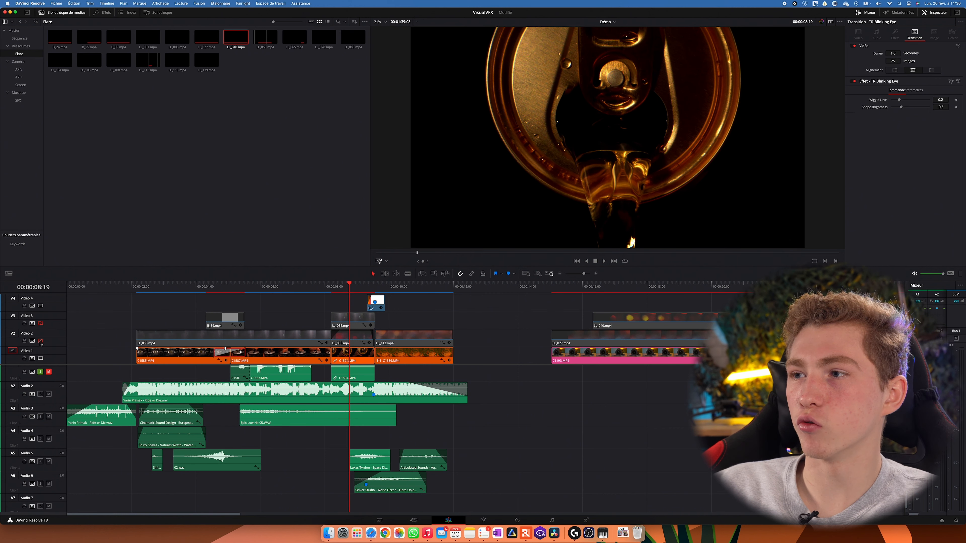
click(40, 341)
click(41, 324)
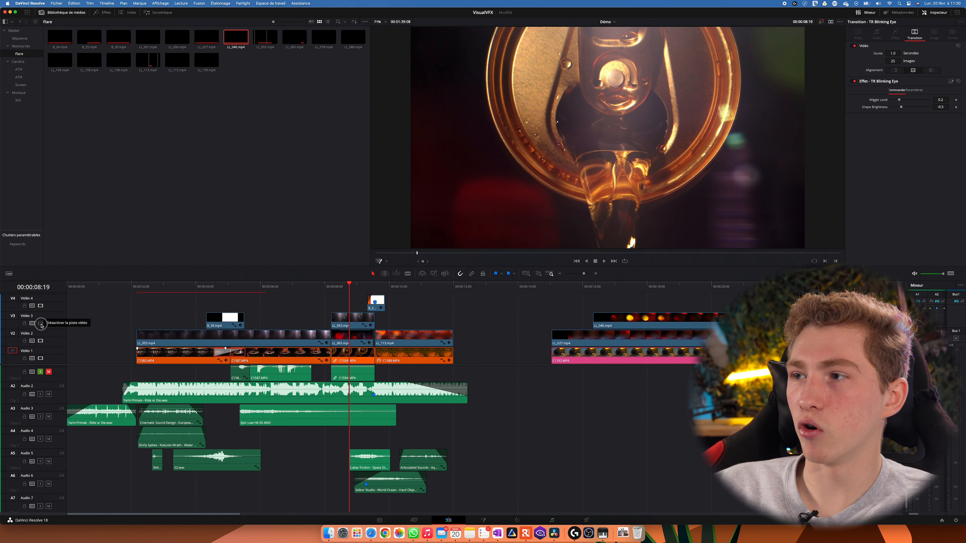
Disable Video 3 and compare the can shot at 00:00:02:24 without and with the Video 2 flare
click(41, 323)
click(40, 342)
drag(151, 286, 160, 287)
click(40, 341)
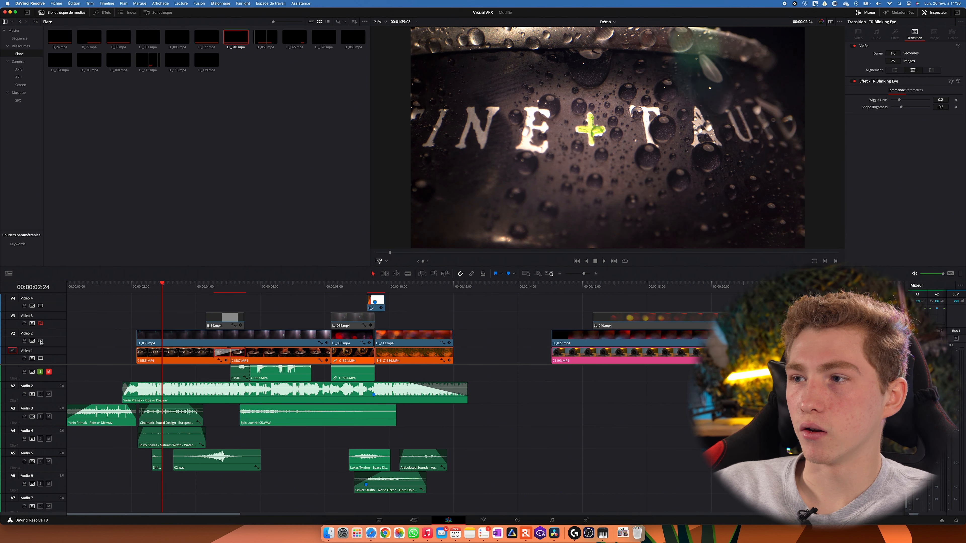
click(40, 341)
click(40, 341)
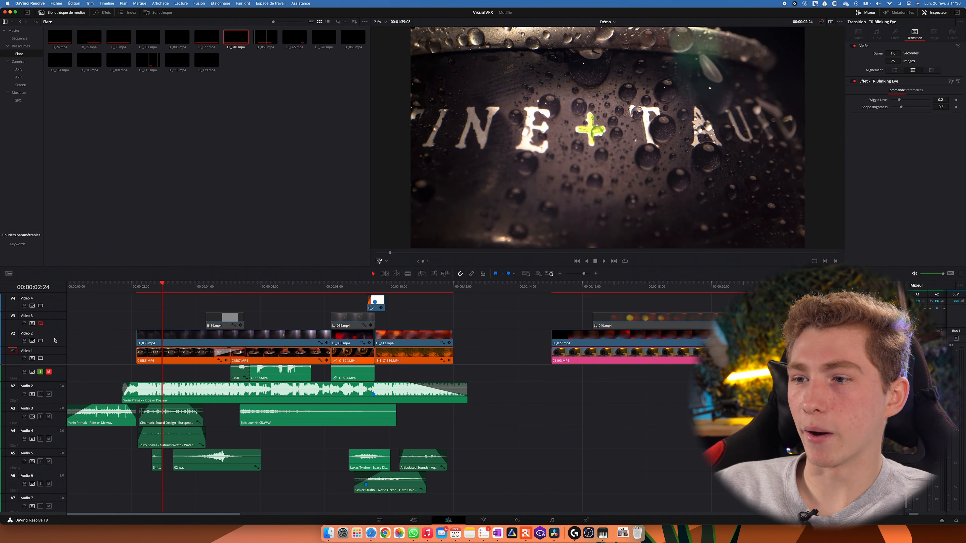
Select the LL_113.mp4 flare over the bubble shot on Video 2 and play that part of the sequence
click(409, 286)
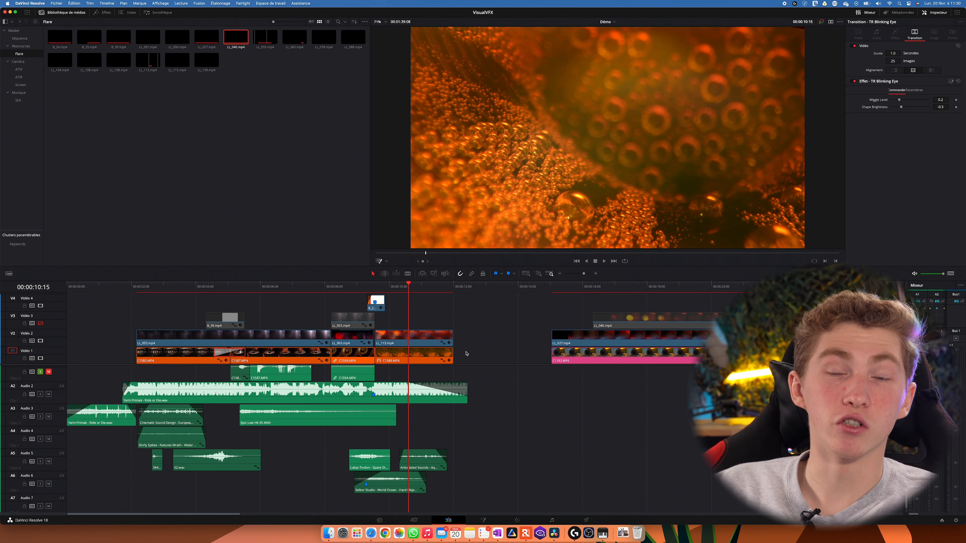
click(436, 340)
drag(438, 252, 653, 258)
click(420, 340)
key(space)
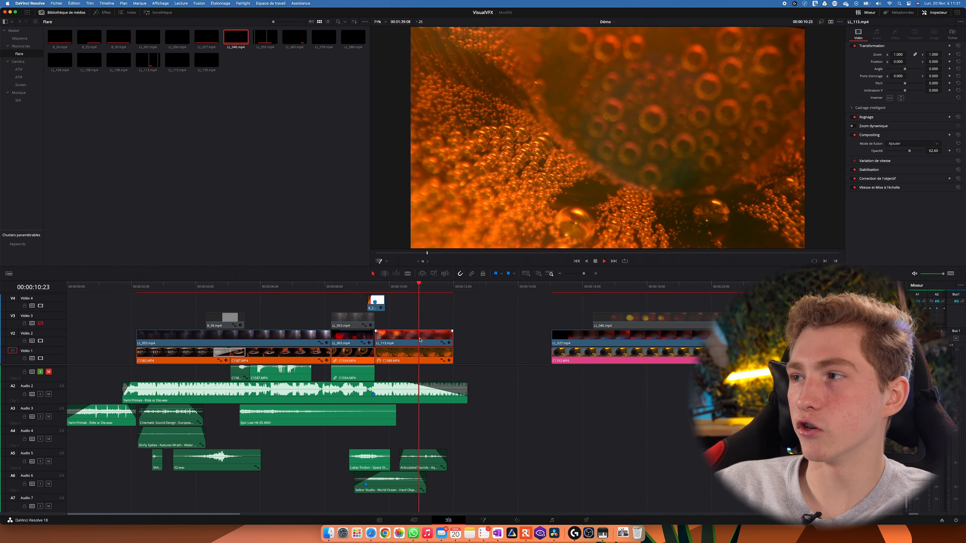
click(395, 288)
key(space)
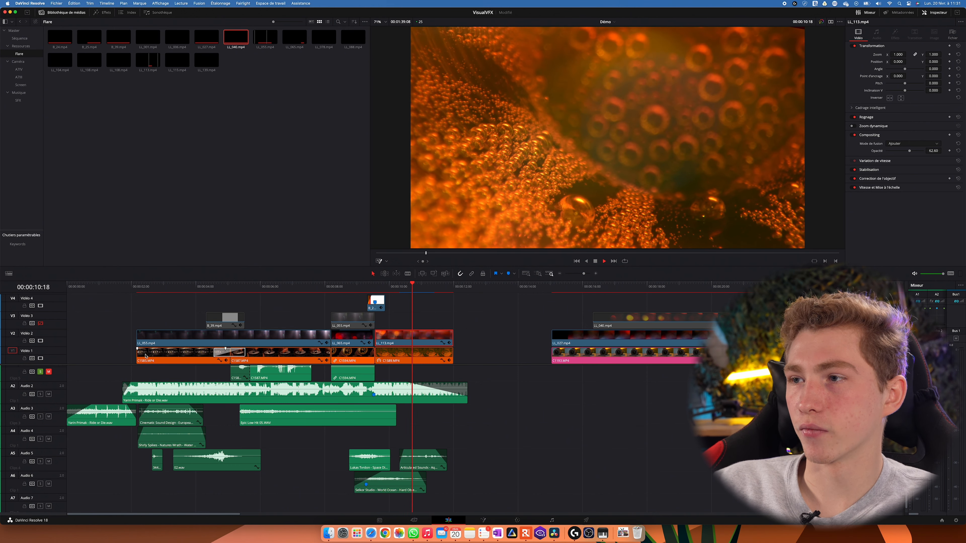
key(space)
Compare the bubble shot at 00:00:10:24 without and with the LL_113.mp4 flare, and play on past its end
click(41, 341)
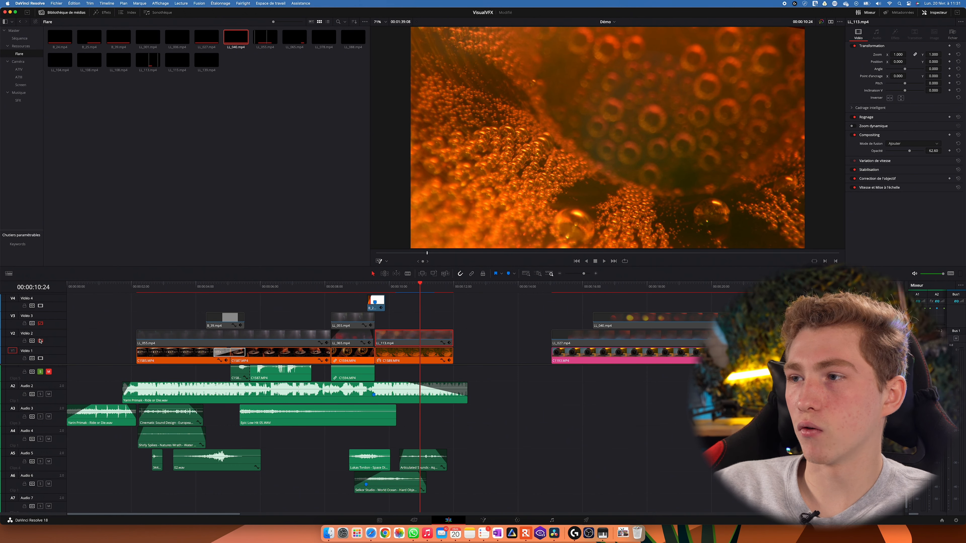
click(40, 341)
click(41, 340)
click(41, 341)
key(space)
key(space)
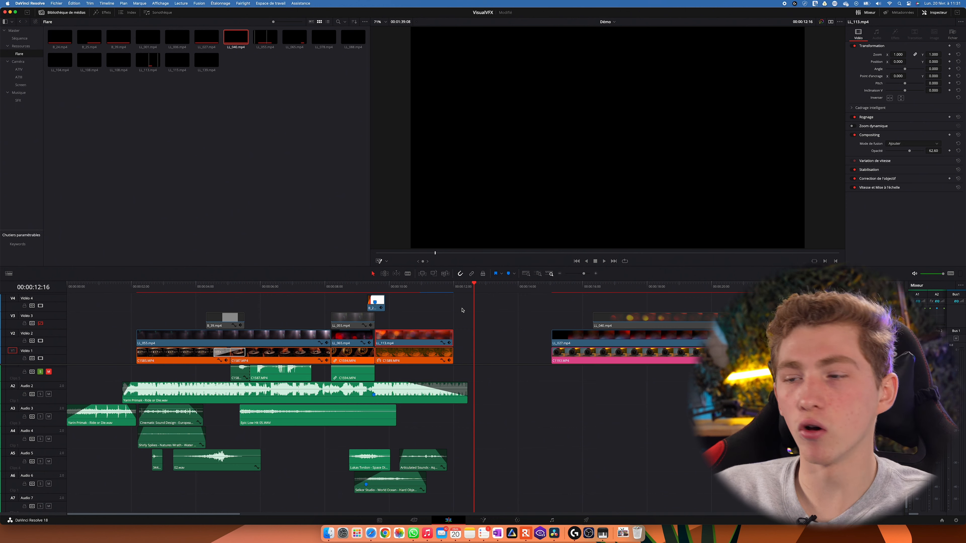
Turn Video 3 back on and play the B_39.mp4 burn overlay across the can shots from 00:00:04:08
click(206, 286)
click(41, 323)
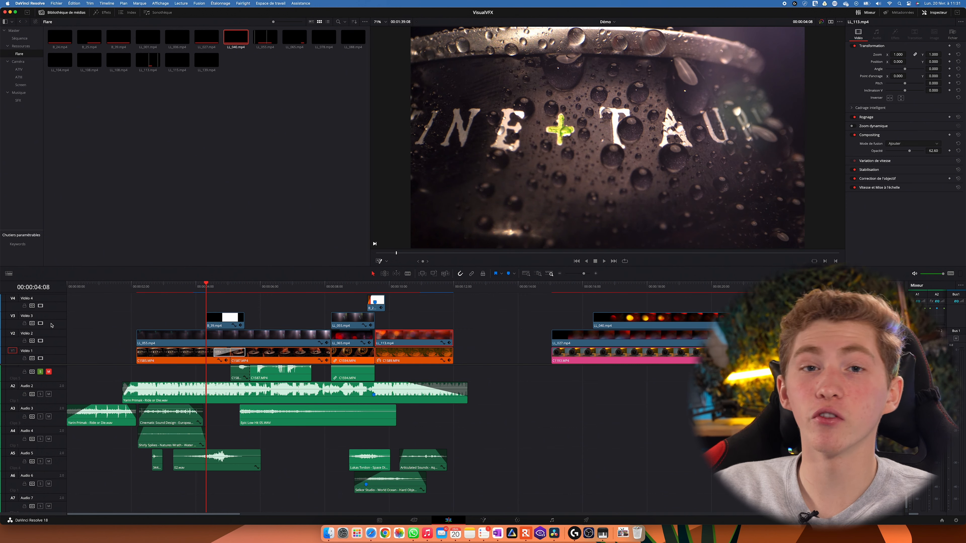
key(space)
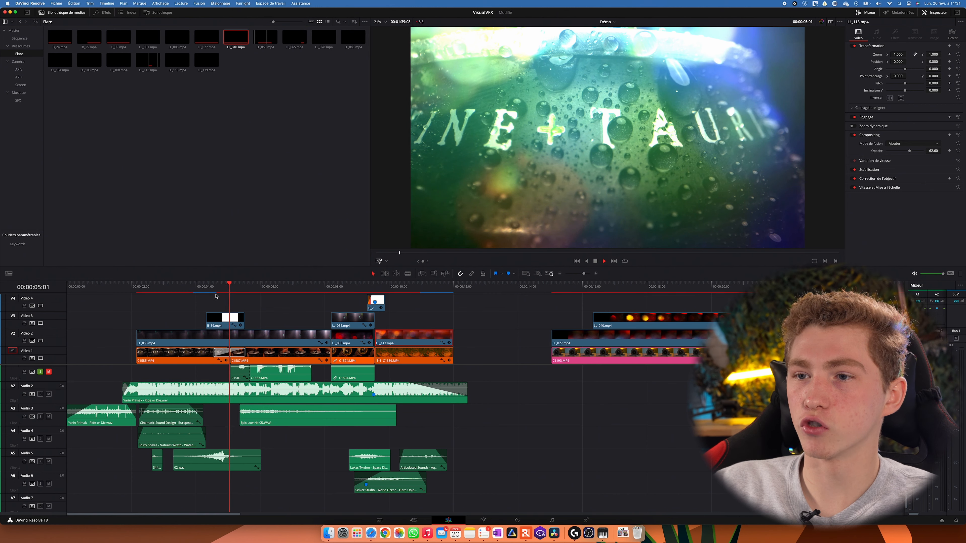
click(207, 285)
click(263, 285)
In Finder, preview B_1.mp4 from the Burn Transitions folder and place it on Video 3 in the gap before the lens clips
click(329, 533)
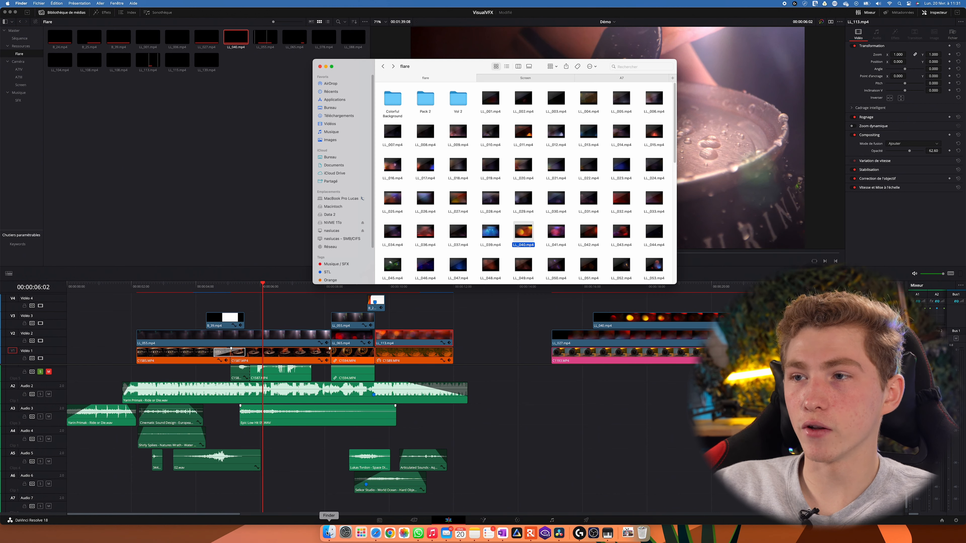
click(385, 68)
double_click(392, 99)
click(398, 99)
key(space)
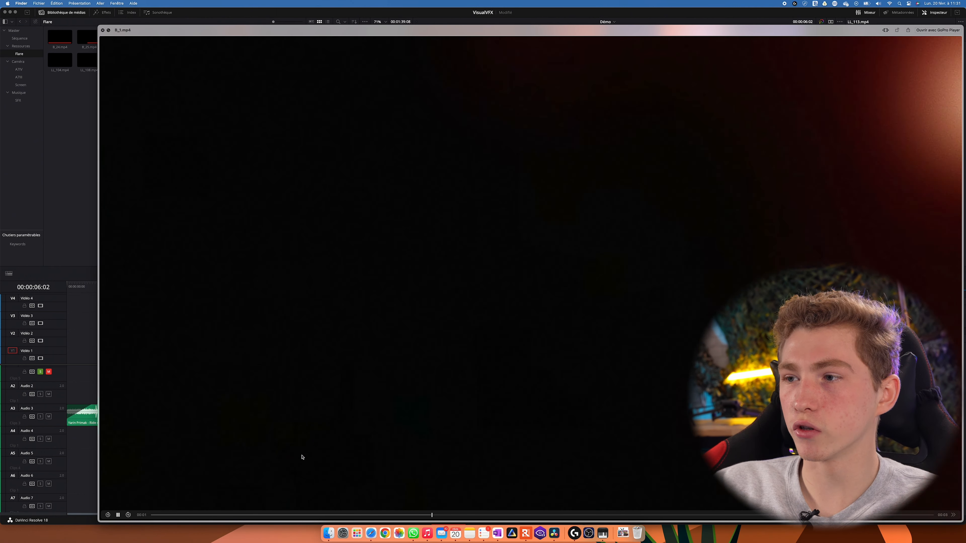
key(space)
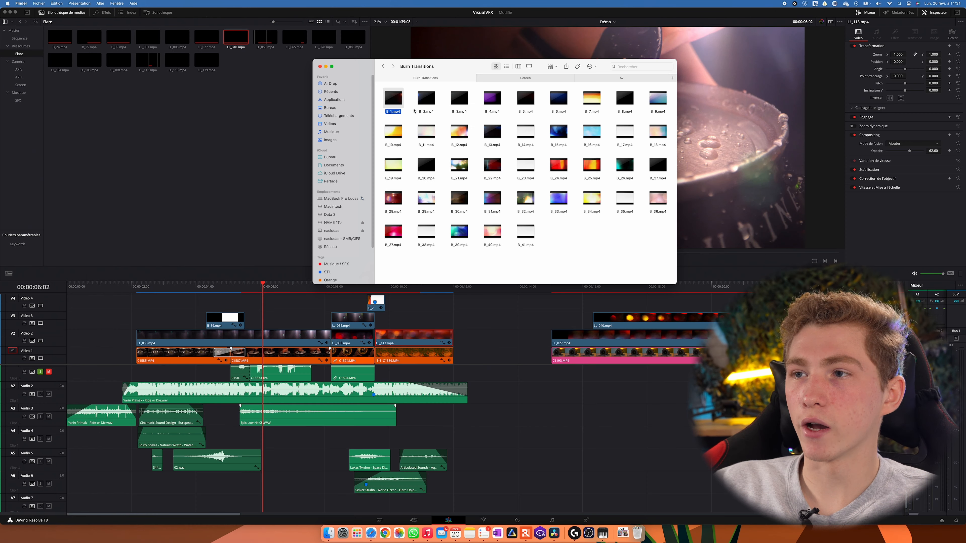
drag(402, 104, 486, 321)
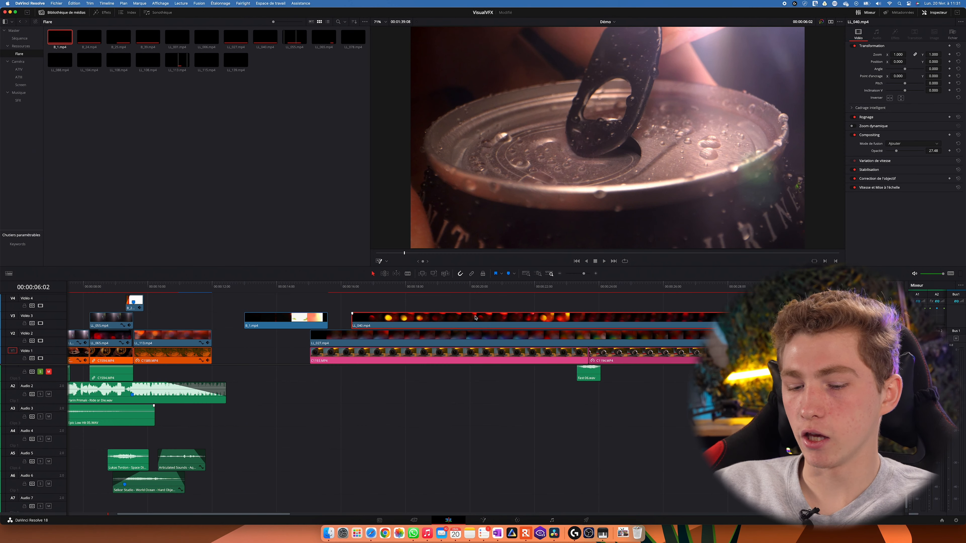
Delete the LL_040.mp4 flare from Video 3 and move B_1.mp4 over the cut between the two lens clips
key(BackSpace)
click(567, 301)
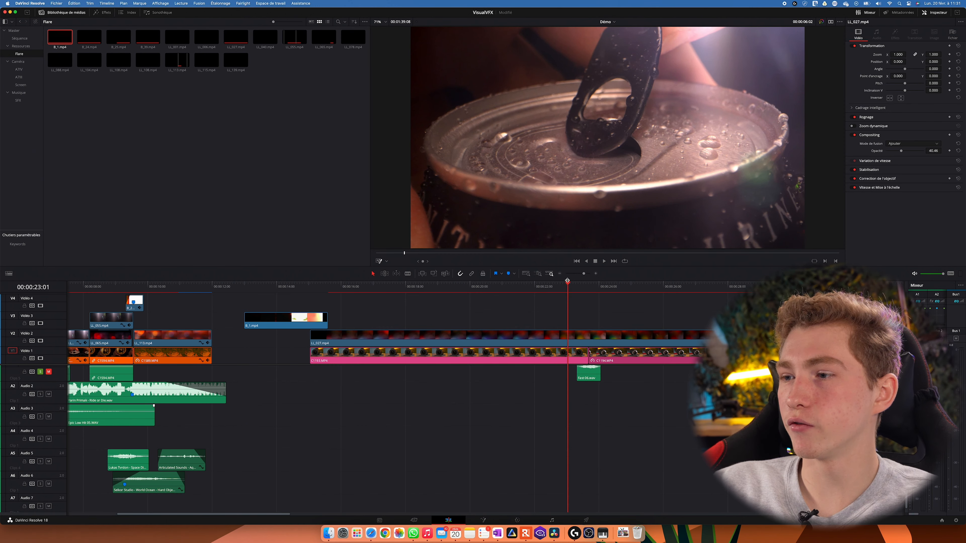
key(space)
key(space)
drag(287, 326, 611, 323)
Locate the brightest frame of B_1.mp4 at 00:00:24:08 and mark it with a blue marker on the clip
click(560, 287)
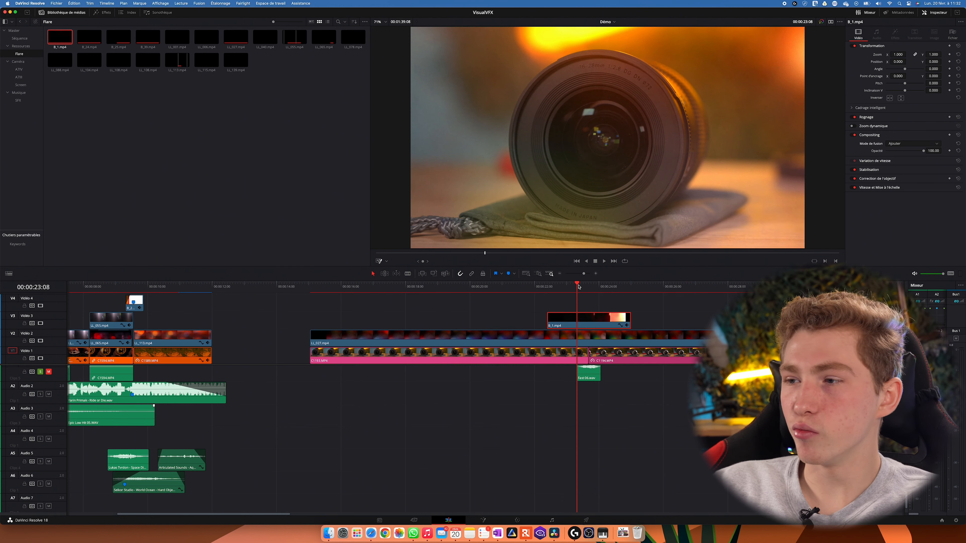
drag(578, 288, 609, 288)
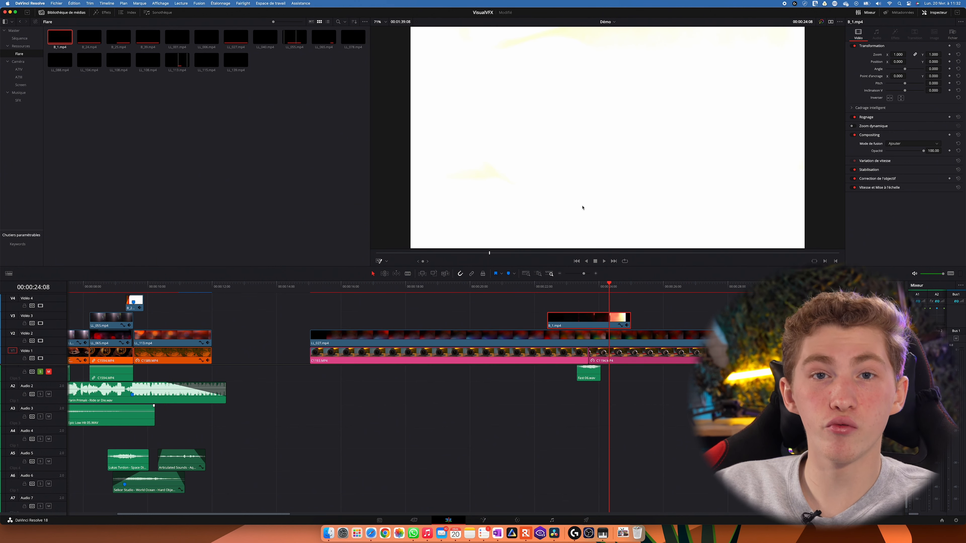
key(Left)
key(Left)
key(Left)
key(Right)
key(Right)
key(Right)
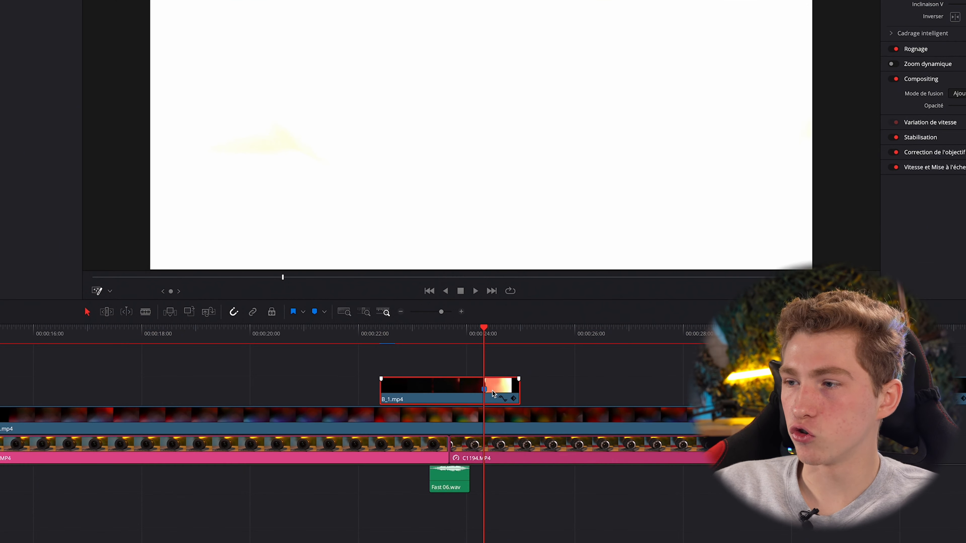
Shift B_1.mp4 so its marker lines up with the cut between the lens clips, and play the transition
click(468, 331)
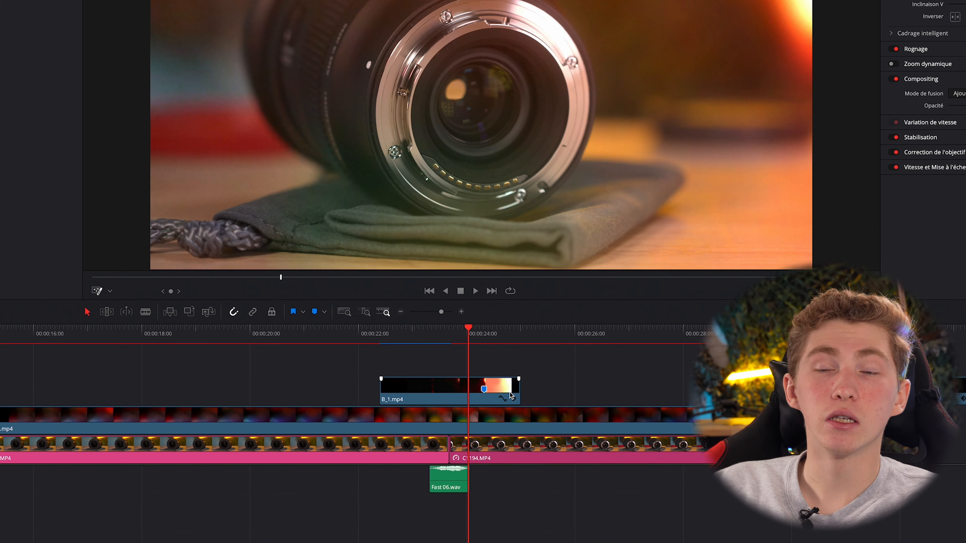
drag(508, 392, 472, 394)
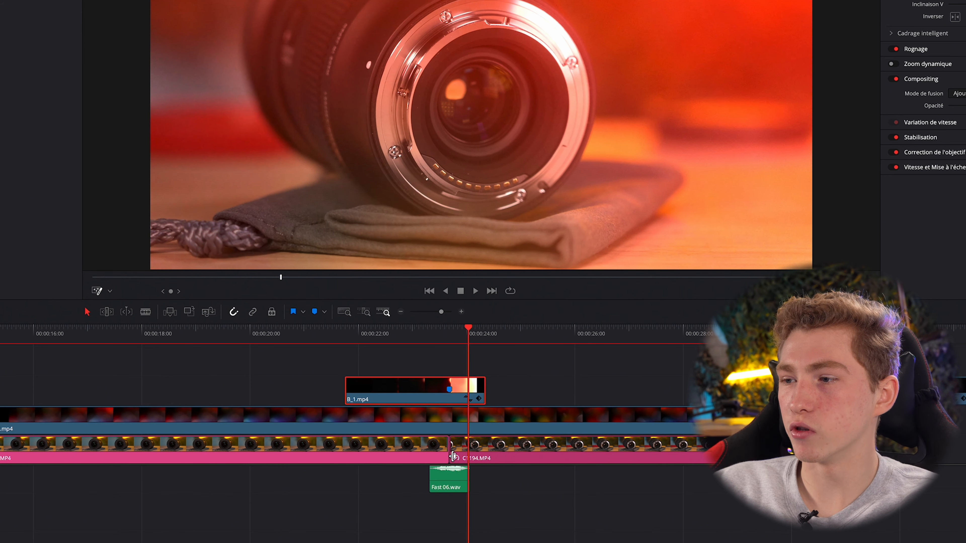
click(348, 335)
key(space)
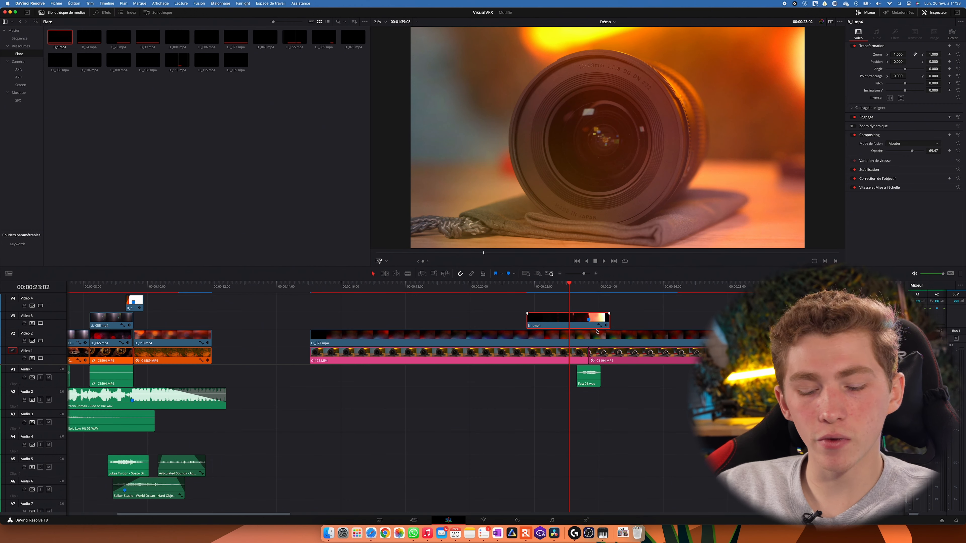
Play the burn transition and its sound effect across the lens cut twice from 00:00:23:08
scroll(597, 331, right, 5)
drag(414, 285, 420, 287)
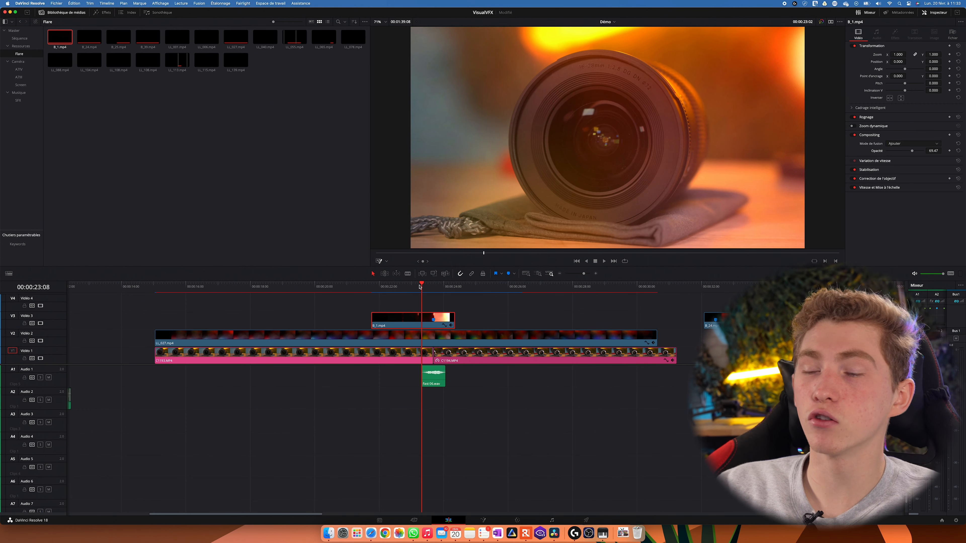
key(space)
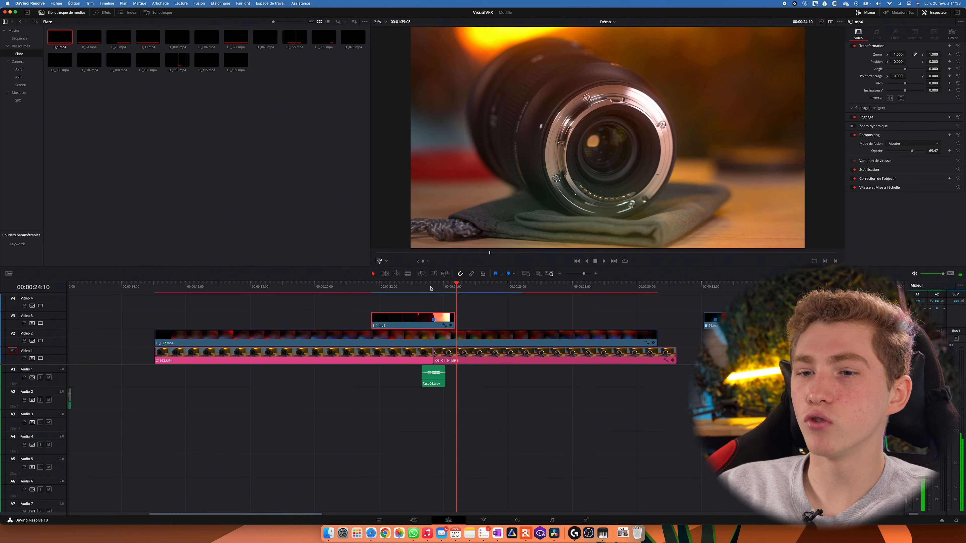
click(422, 288)
key(space)
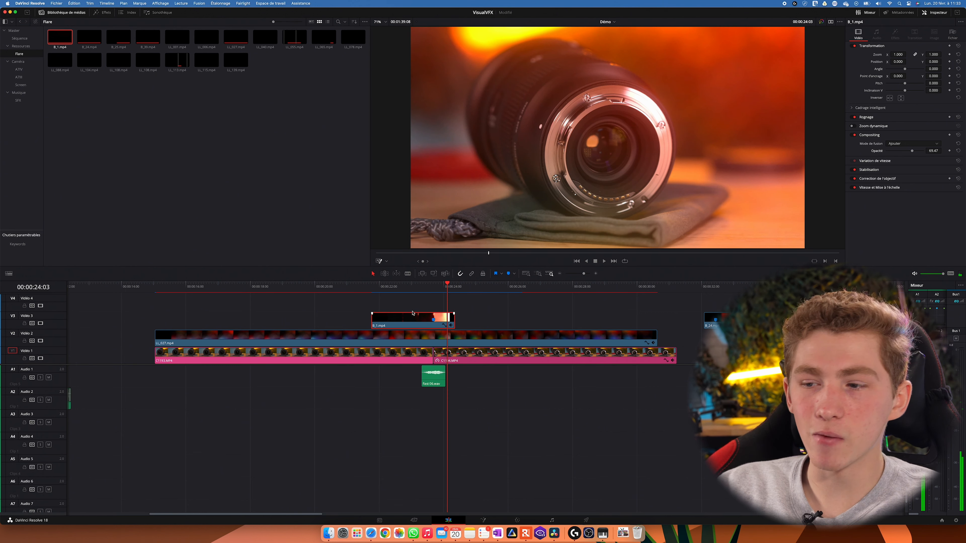
In Finder, open the Fast Collection folder inside Sound FX and preview its first sound effect
click(328, 534)
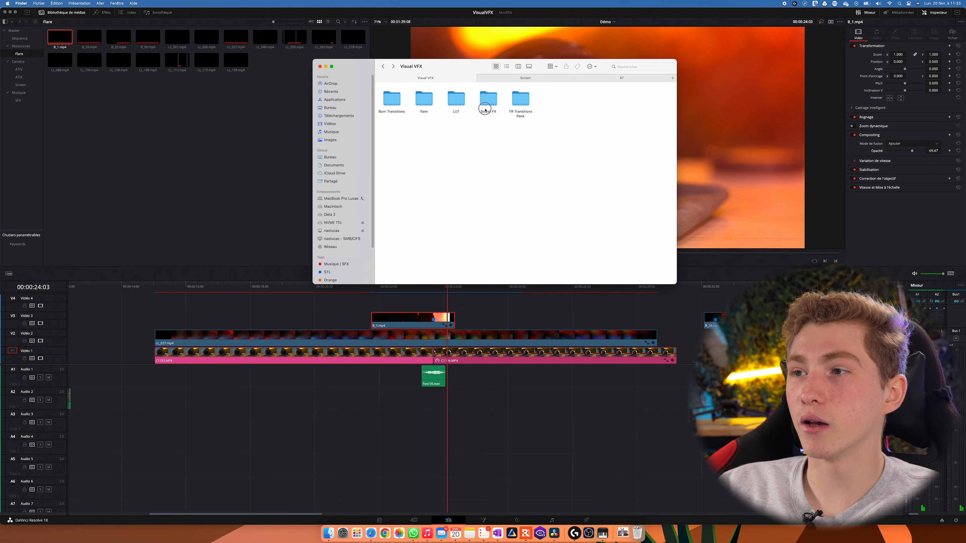
double_click(487, 99)
drag(567, 138, 394, 111)
click(397, 121)
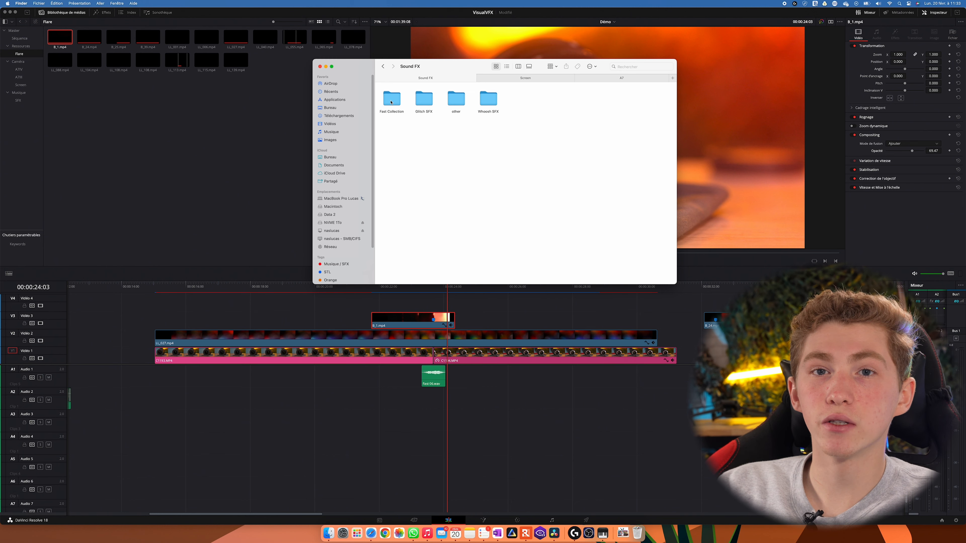
double_click(391, 102)
click(392, 100)
key(space)
Go back to the Sound FX folder and browse the sounds in Glitch SFX
click(383, 67)
click(425, 100)
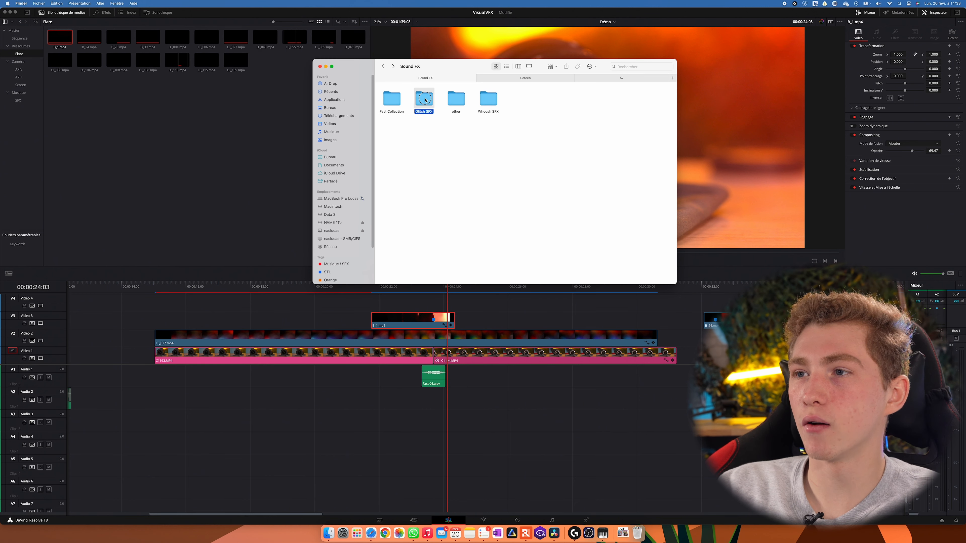
double_click(425, 100)
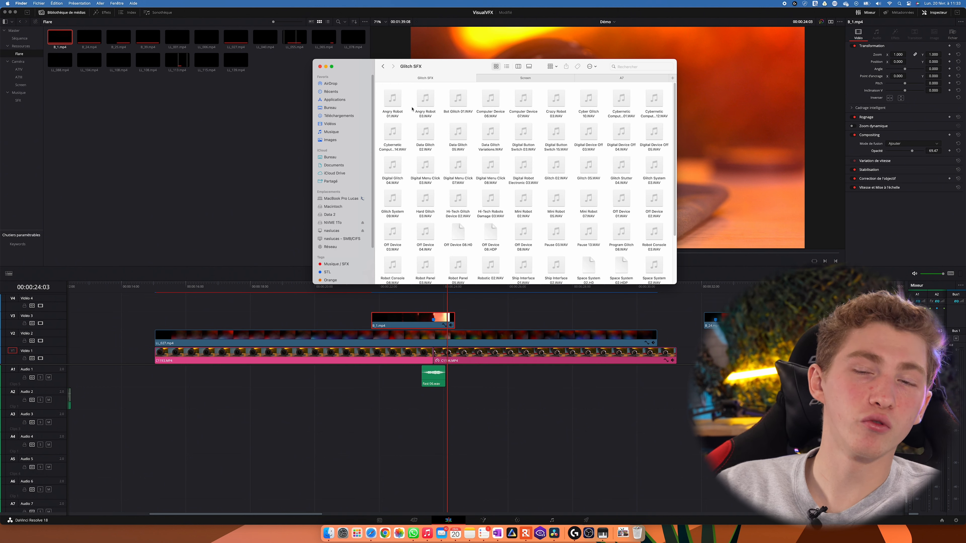
scroll(422, 126, down, 4)
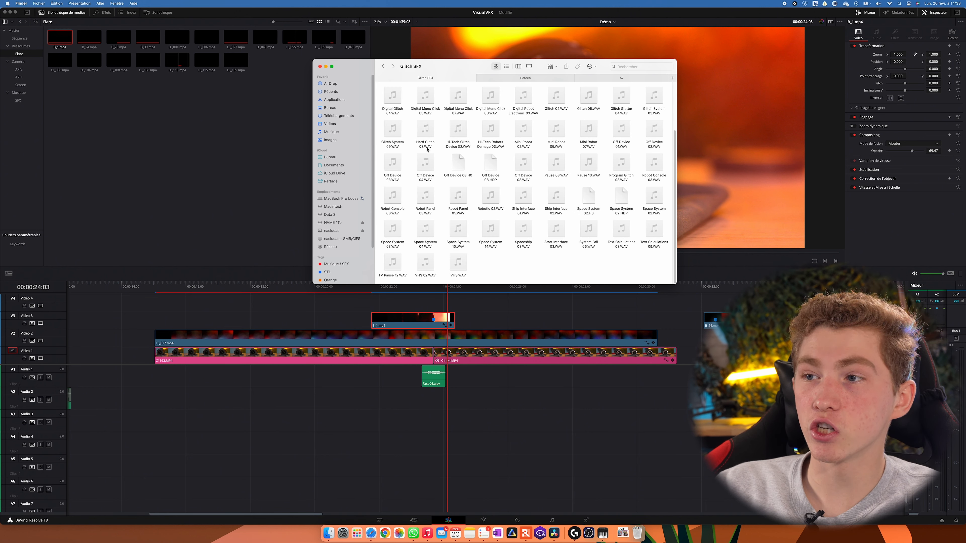
scroll(425, 147, up, 3)
Preview Bass Drops 03.WAV in the other folder and reopen the Fast Collection folder
click(398, 102)
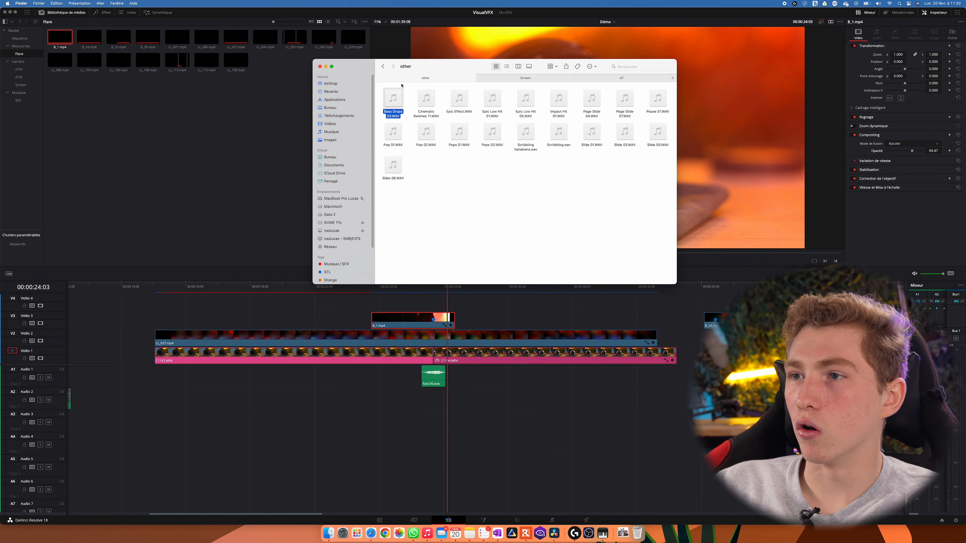
key(space)
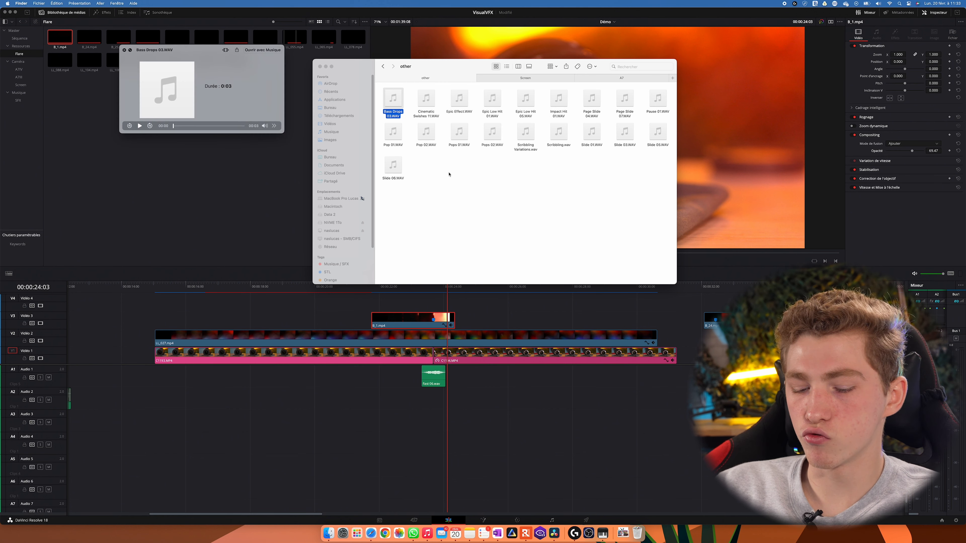
key(super+Up)
click(386, 97)
double_click(386, 98)
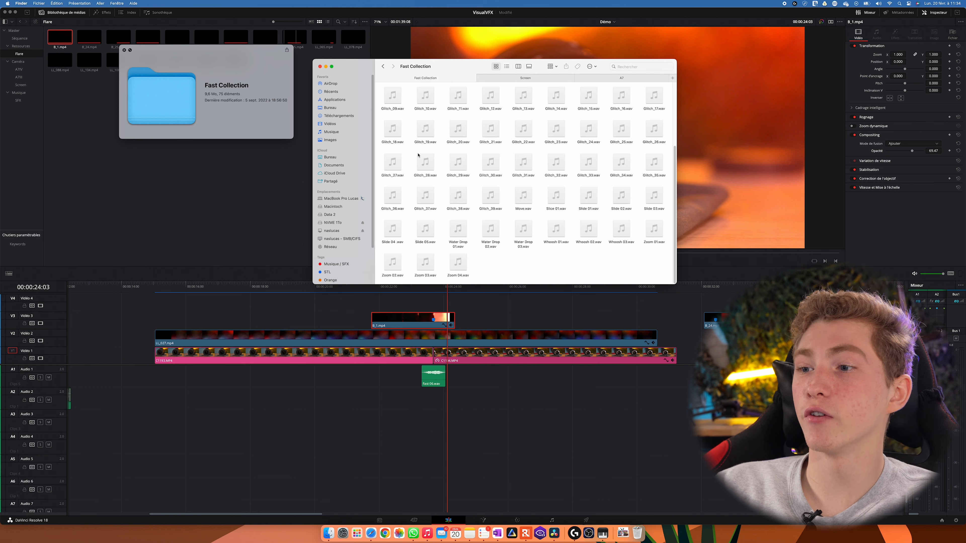
Replay the lens transition in DaVinci Resolve, and preview Glitch_09.wav and Fast 06.wav in Finder's Fast Collection folder
click(449, 291)
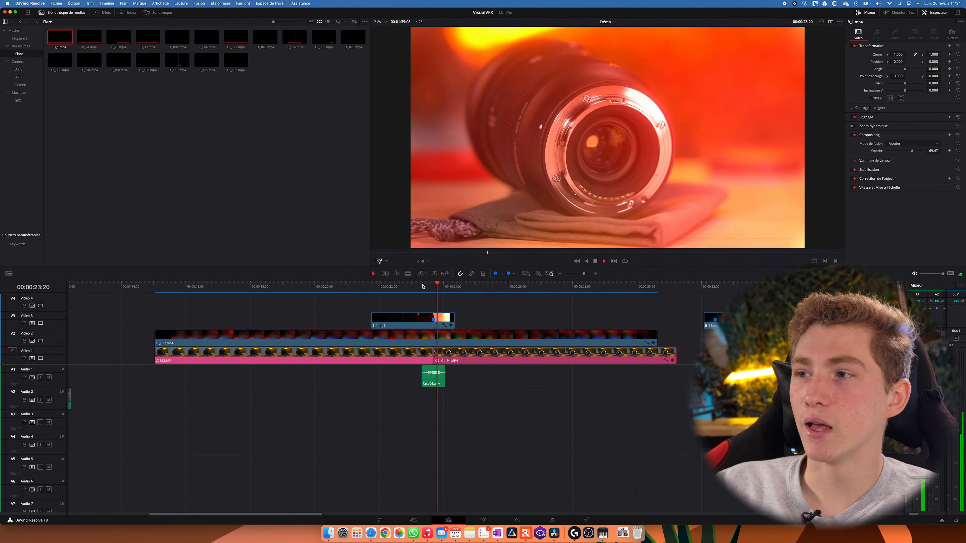
key(super+Tab)
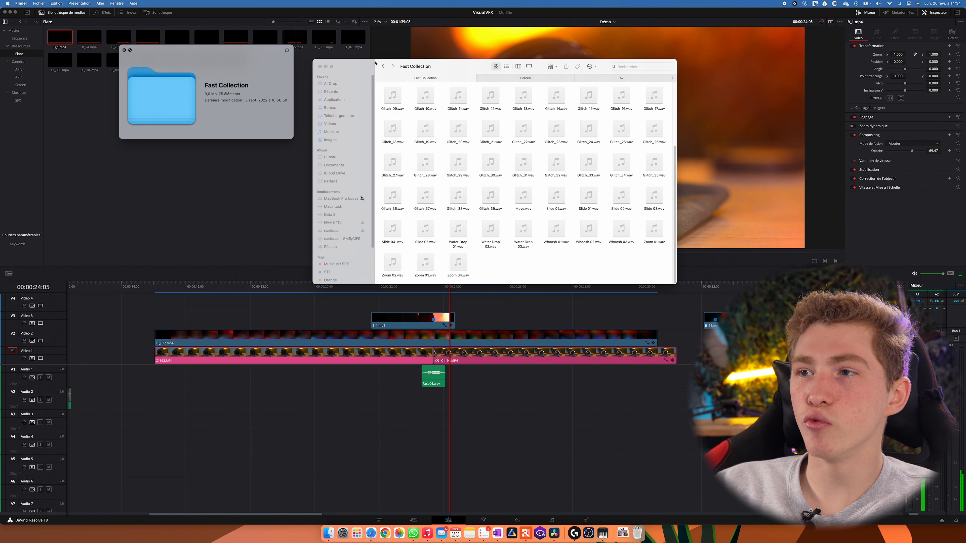
click(393, 100)
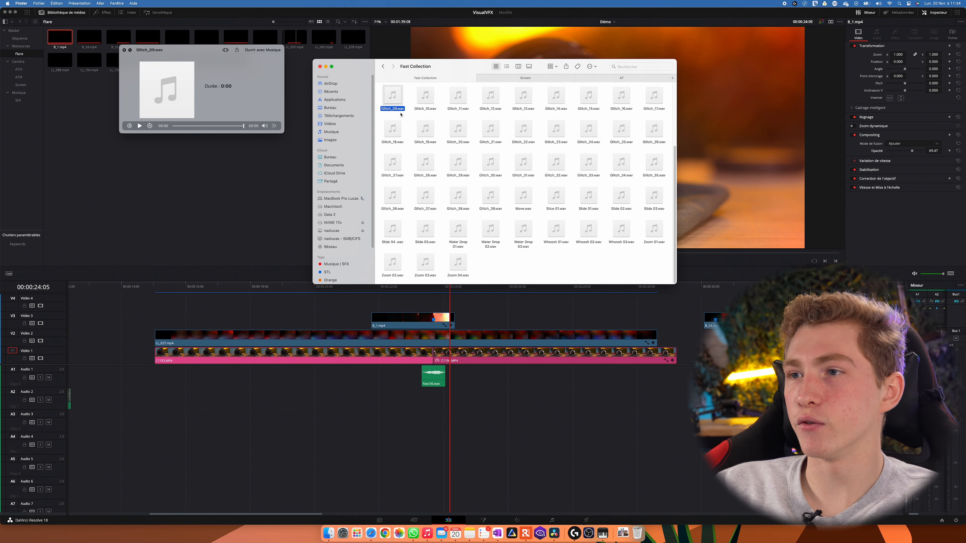
scroll(401, 114, up, 3)
click(555, 100)
click(553, 112)
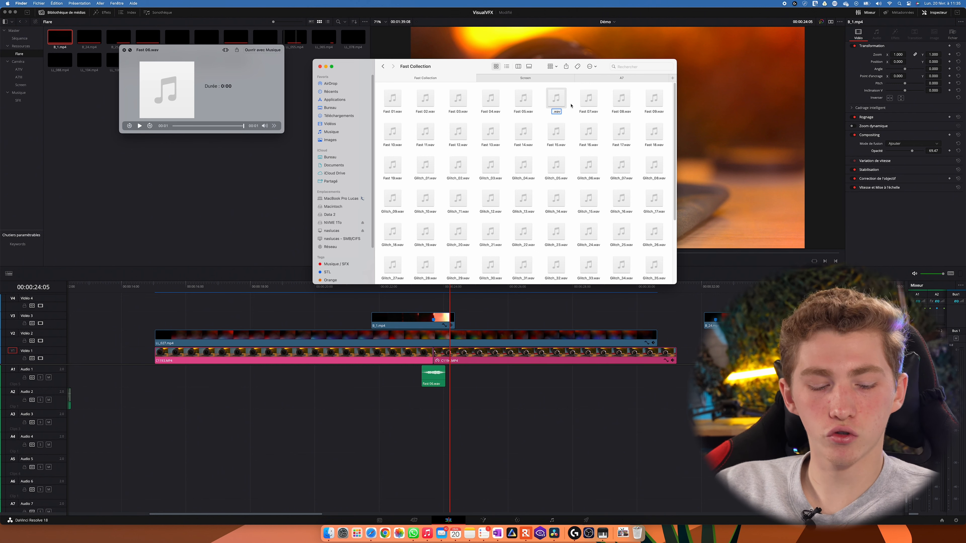
Add Fast 06.wav to the timeline, position it on Audio 1 under the lens cut in place of the existing copy, and play it
click(555, 101)
drag(556, 102, 481, 411)
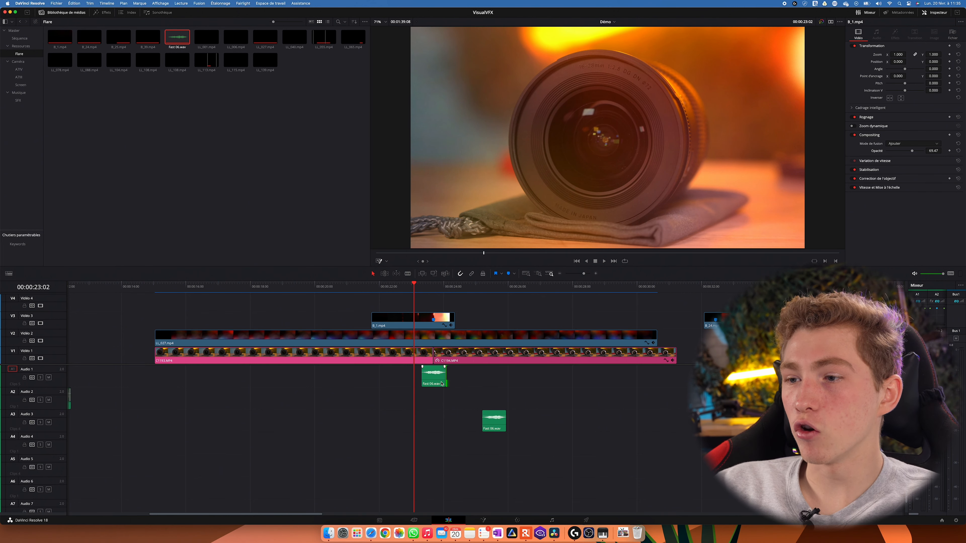
drag(494, 420, 453, 379)
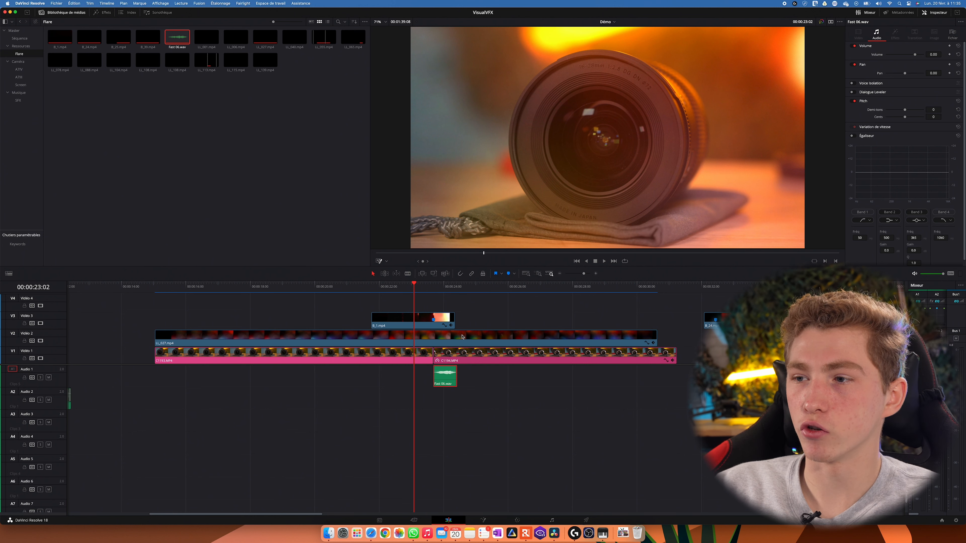
drag(445, 375, 429, 374)
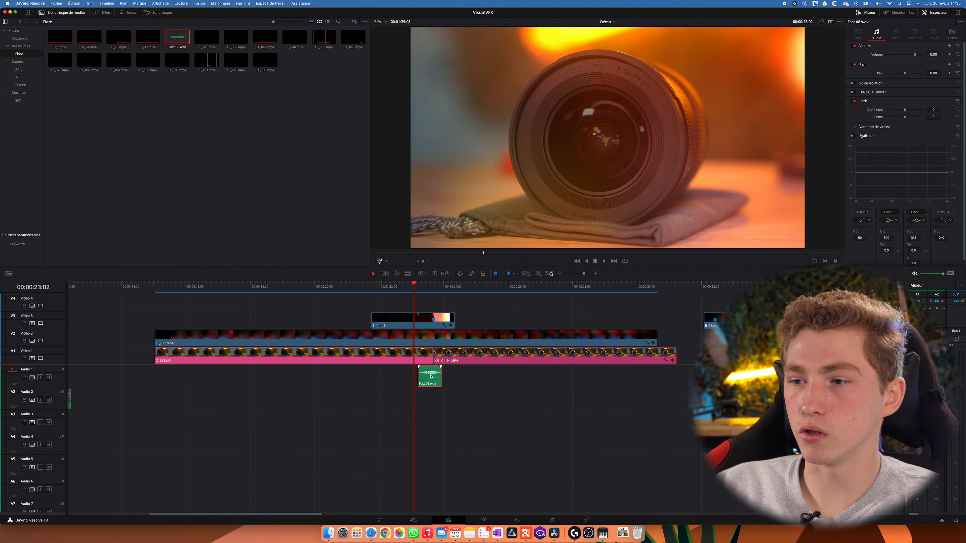
click(405, 289)
key(space)
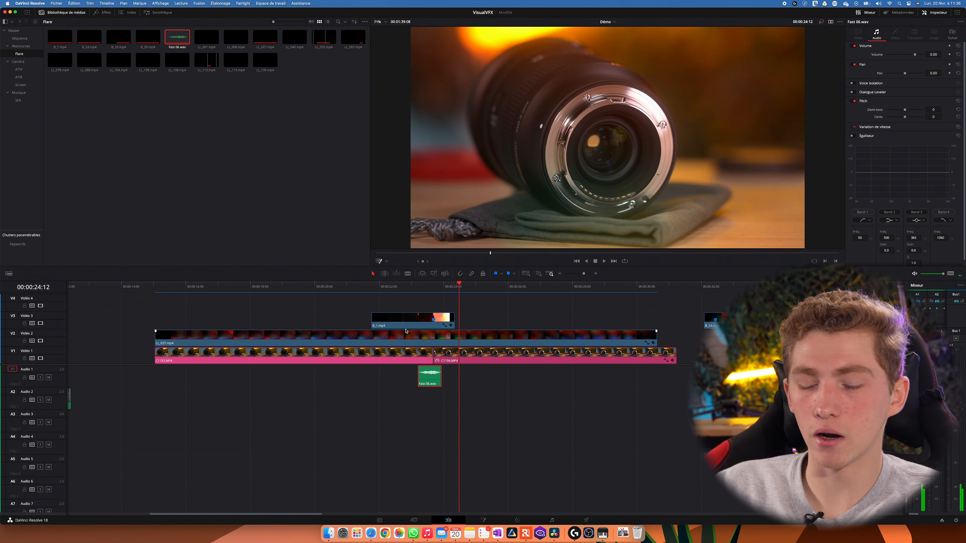
Return to the can sequence and view the shot at 00:00:02:06 and the B_39.mp4 burn overlay at 00:00:04:16
scroll(419, 311, left, 10)
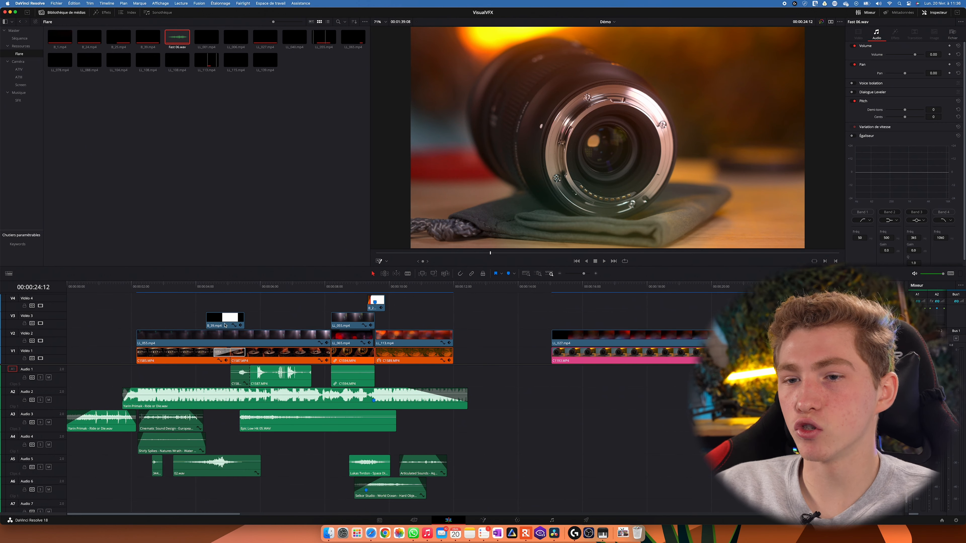
click(138, 290)
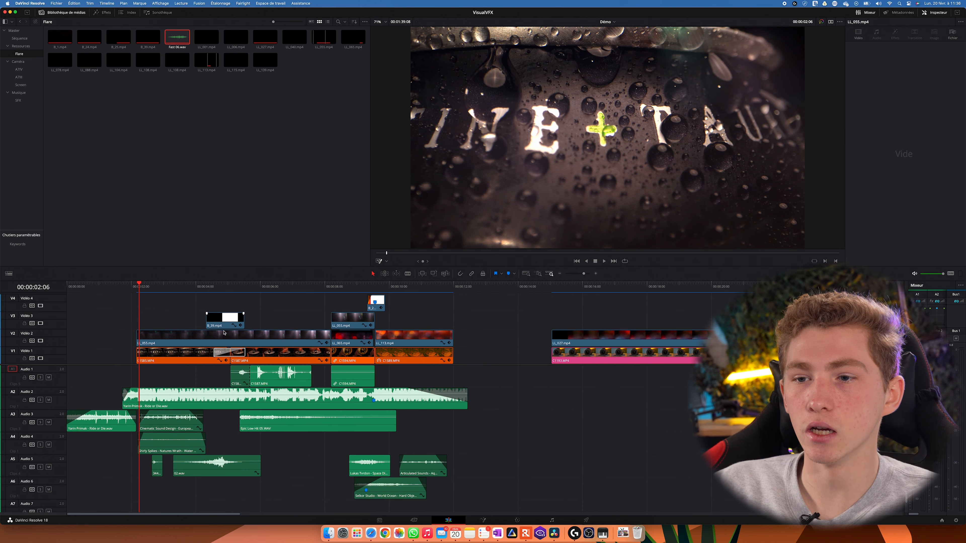
click(216, 290)
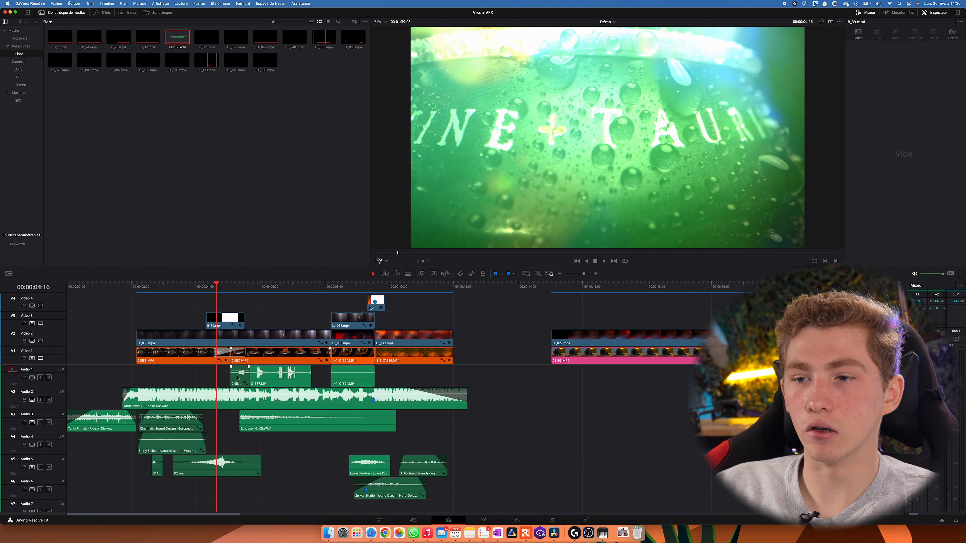
Go to 00:00:10:01 and preview the Hard Object Drowning Under Water sound on Audio 6 and the Medium Sized Bubbles sound on Audio 5
click(390, 286)
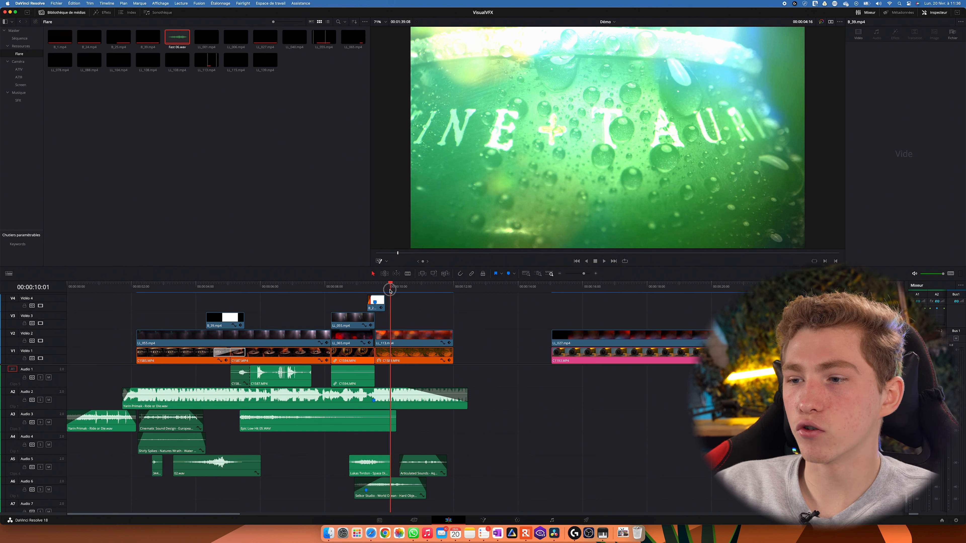
double_click(396, 487)
key(space)
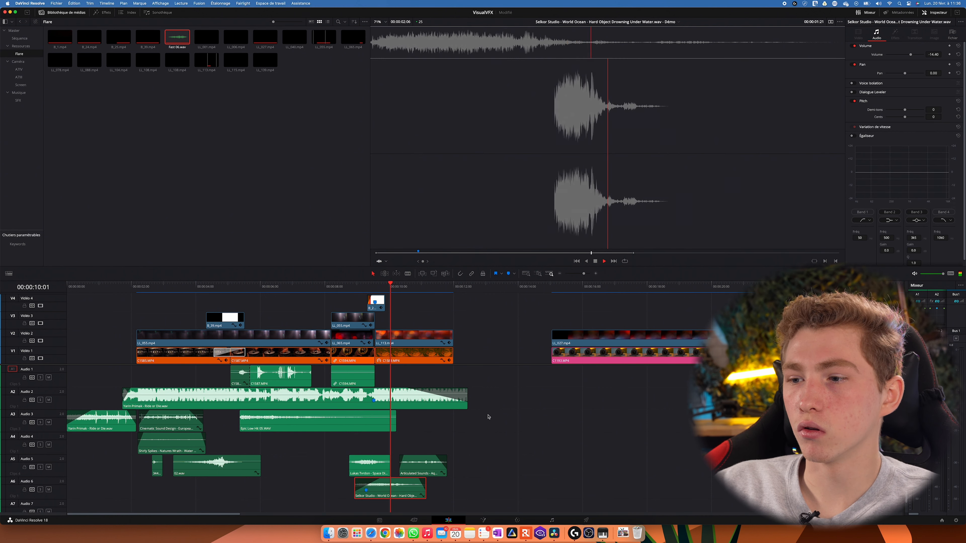
key(space)
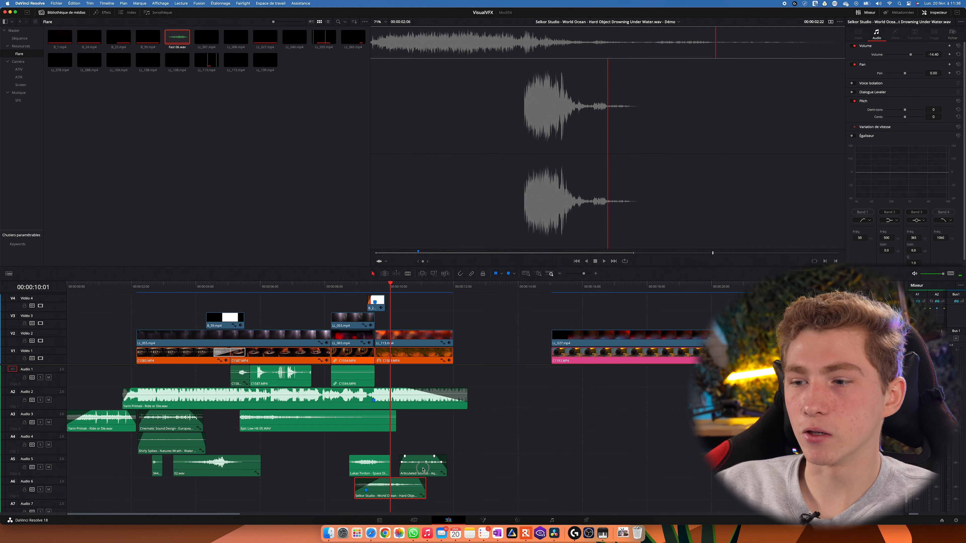
click(423, 469)
double_click(427, 455)
key(space)
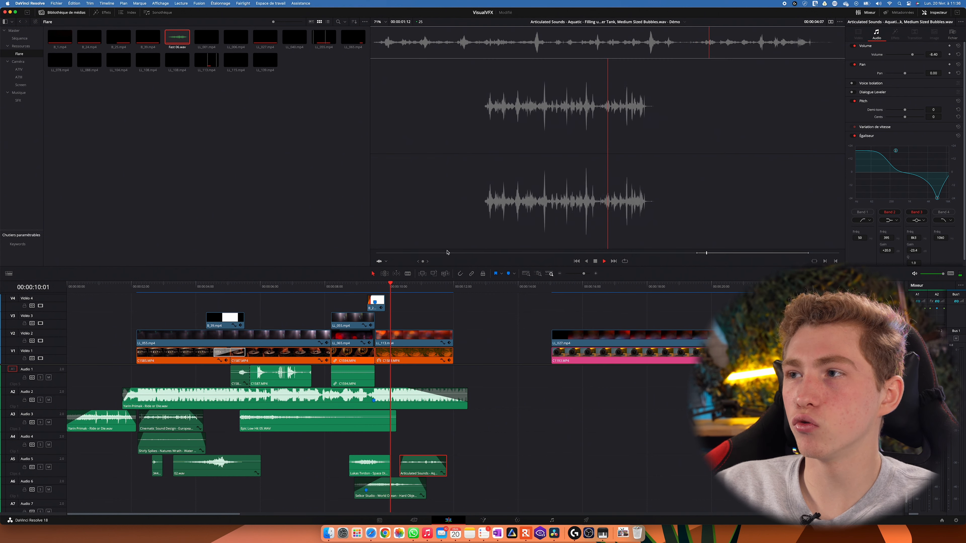
Preview the Epic Low Hit 05.WAV clip on Audio 3 and replay the can sequence from its beginning
double_click(381, 422)
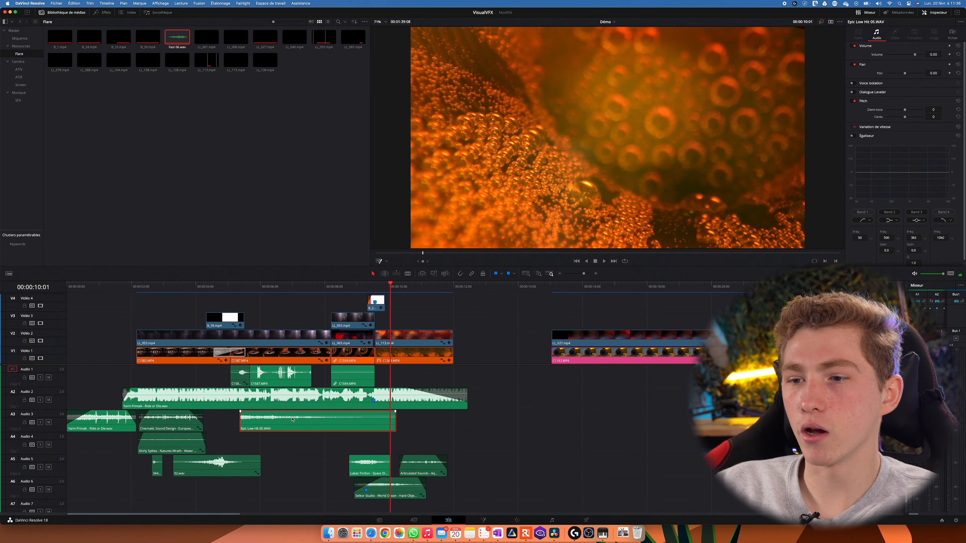
click(459, 253)
key(space)
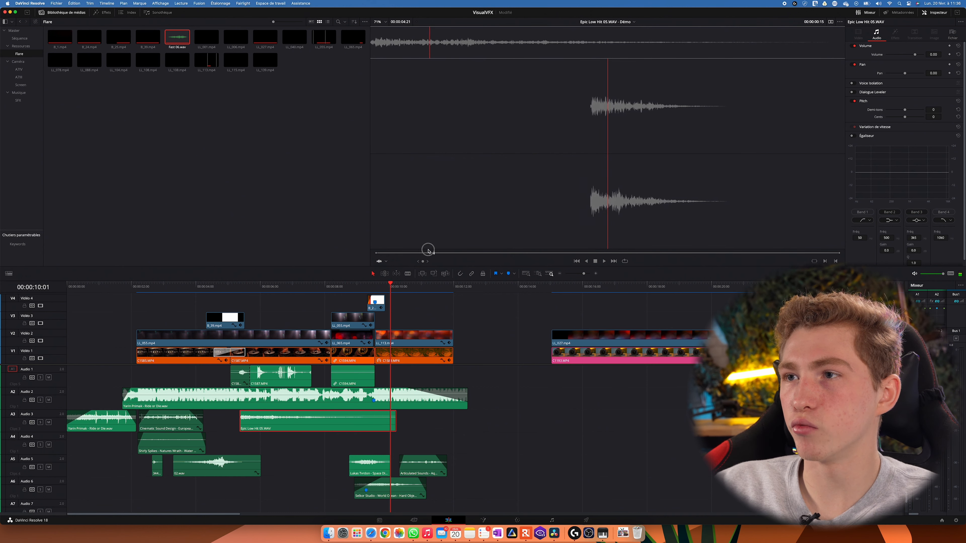
click(214, 286)
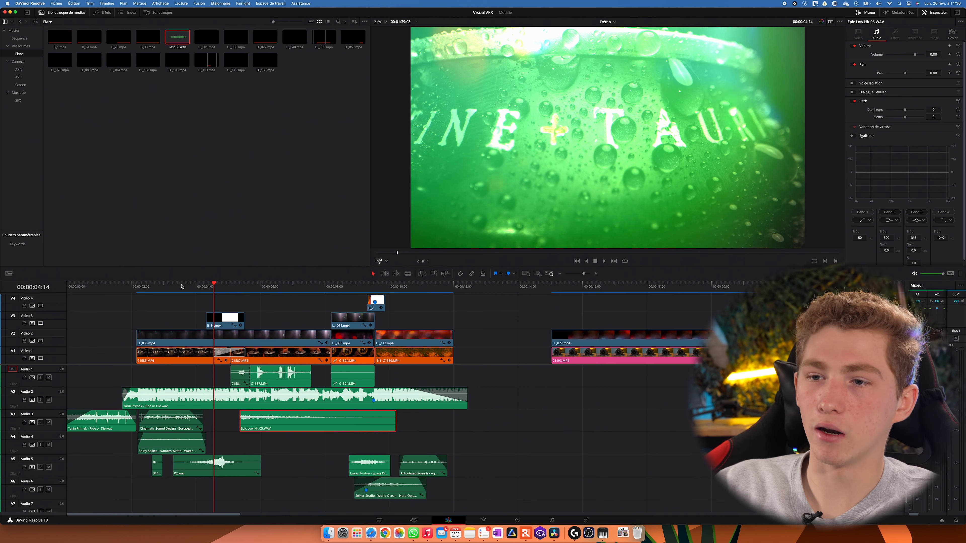
click(137, 288)
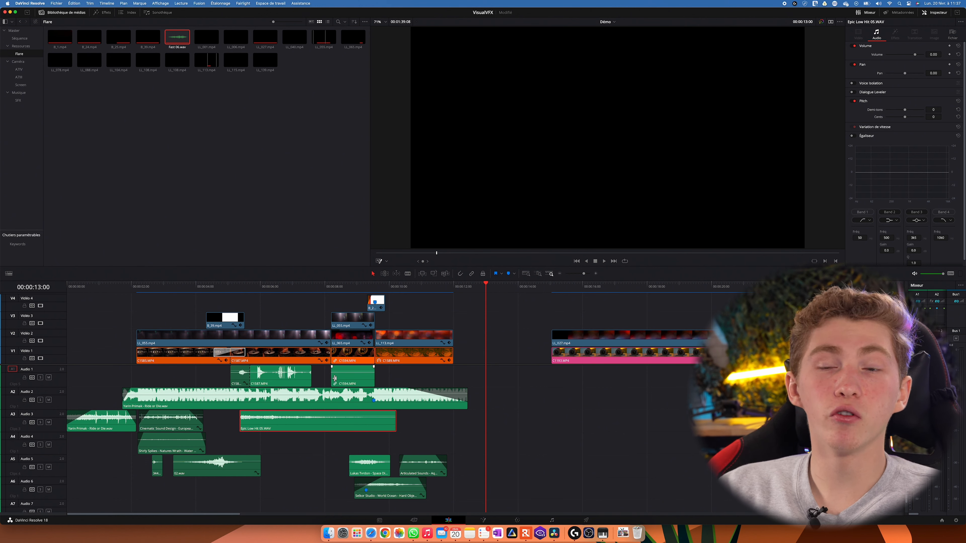
Switch to the Color page and select the aerial forest road clip
click(518, 520)
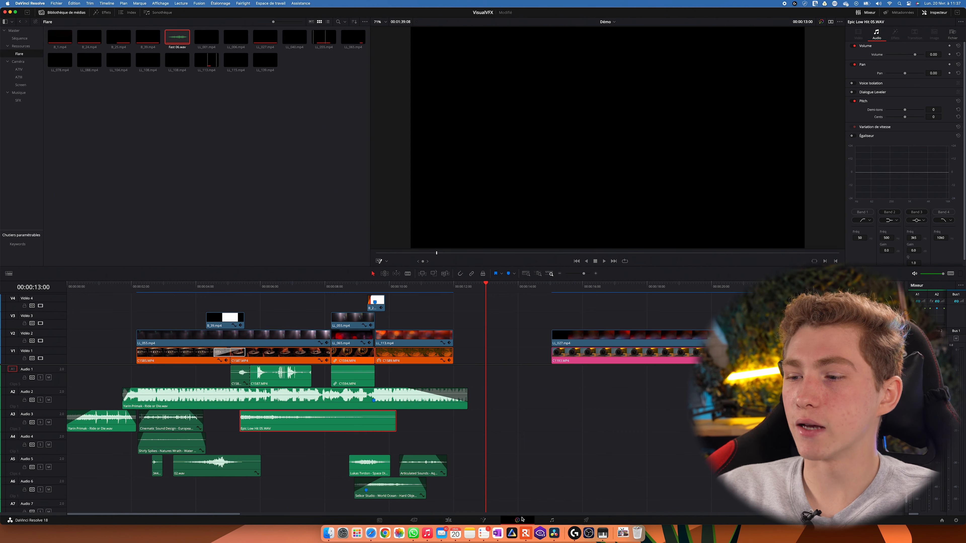
scroll(555, 367, right, 5)
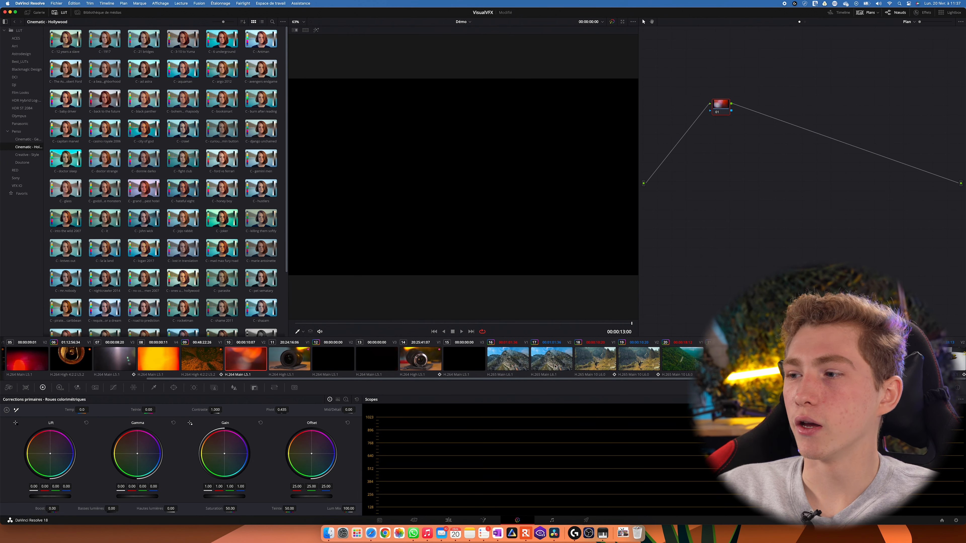
click(672, 361)
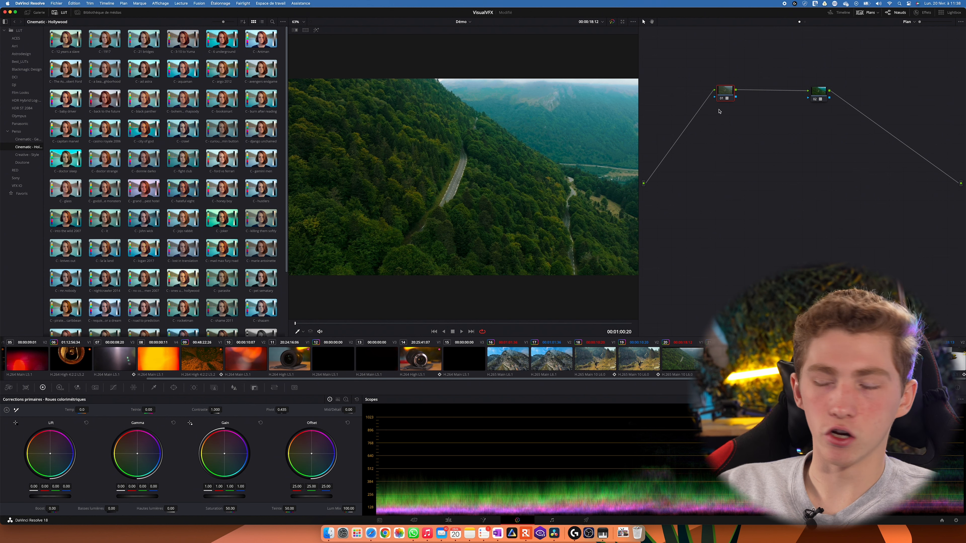
Remove the LUT from node 01, move node 02 further away, and toggle the grade bypass to compare the footage
right_click(720, 88)
click(726, 92)
right_click(815, 91)
drag(815, 93, 841, 88)
click(612, 21)
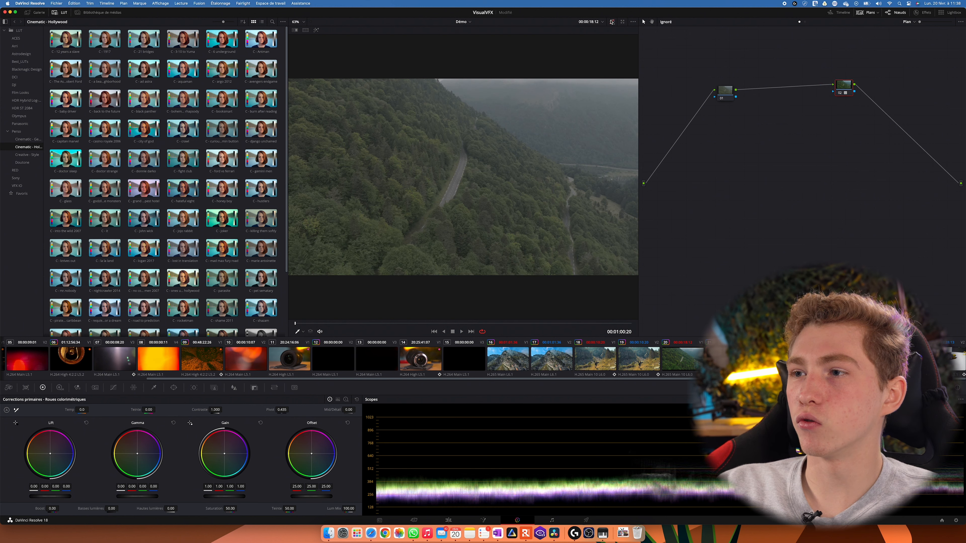
click(612, 21)
Preview the duotone LUTs, and apply a Creative - Style LUT to node 01 of the forest clip
click(16, 131)
click(28, 138)
click(21, 162)
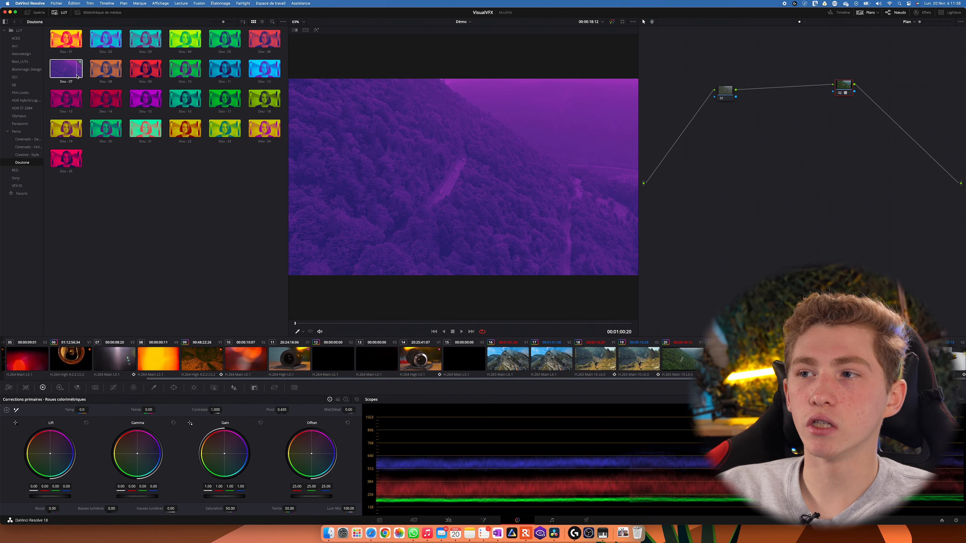
click(27, 155)
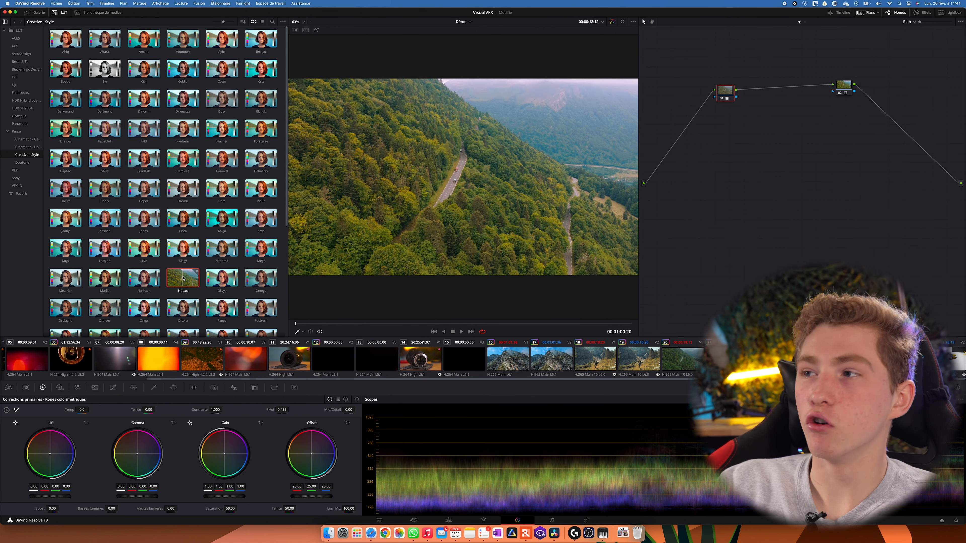
drag(725, 102, 703, 94)
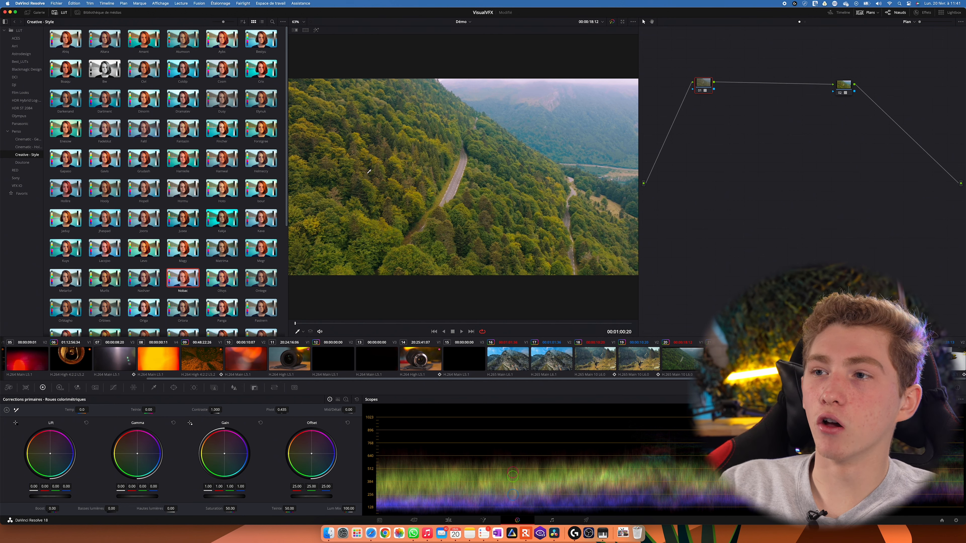
scroll(374, 152, down, 1)
scroll(375, 152, down, 1)
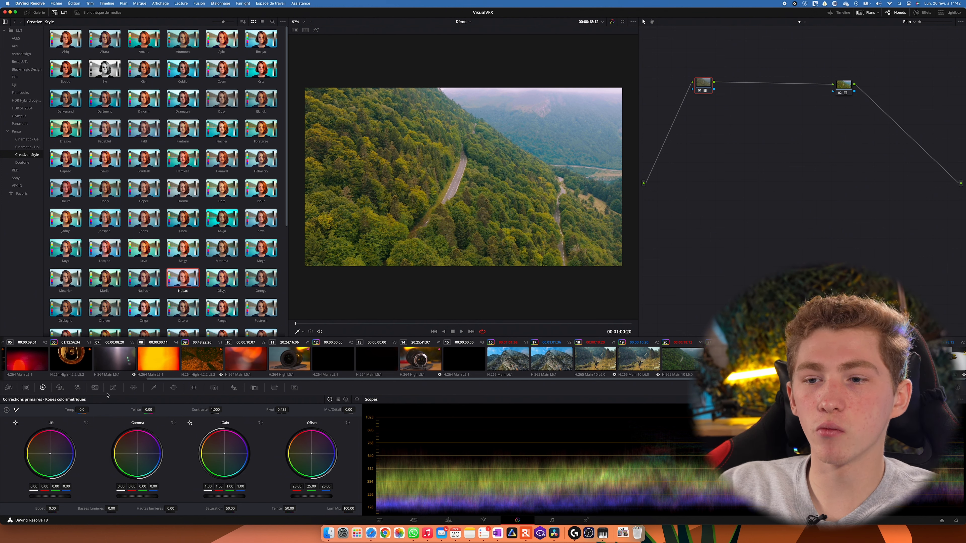
Open the hue-saturation Color Warper in a floating window and sample the yellow-green foliage in the image as a warp point
click(133, 388)
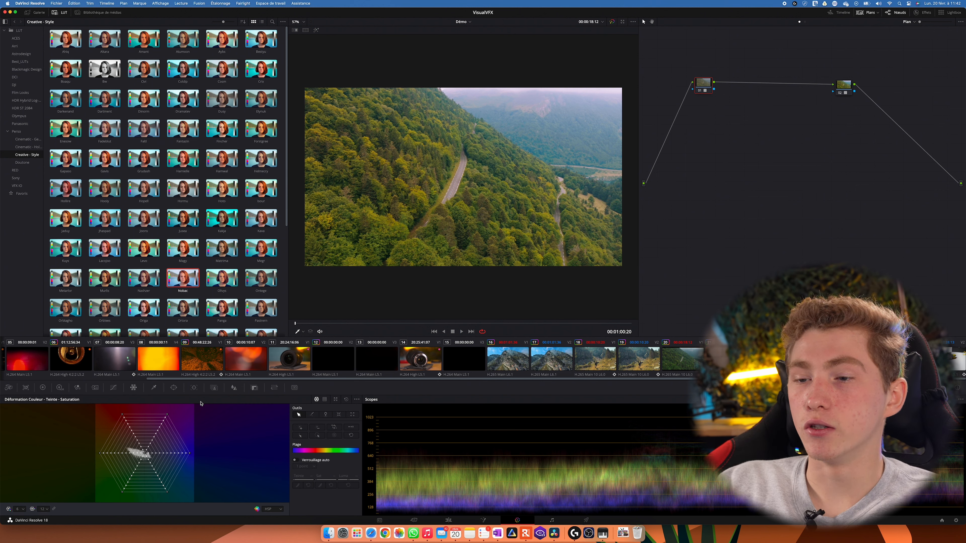
click(336, 400)
drag(687, 286, 67, 59)
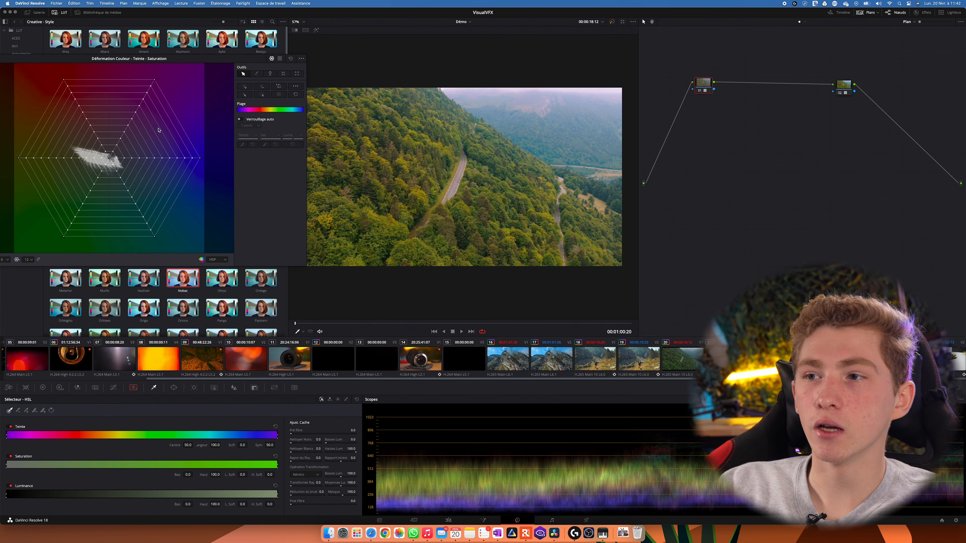
scroll(488, 226, up, 8)
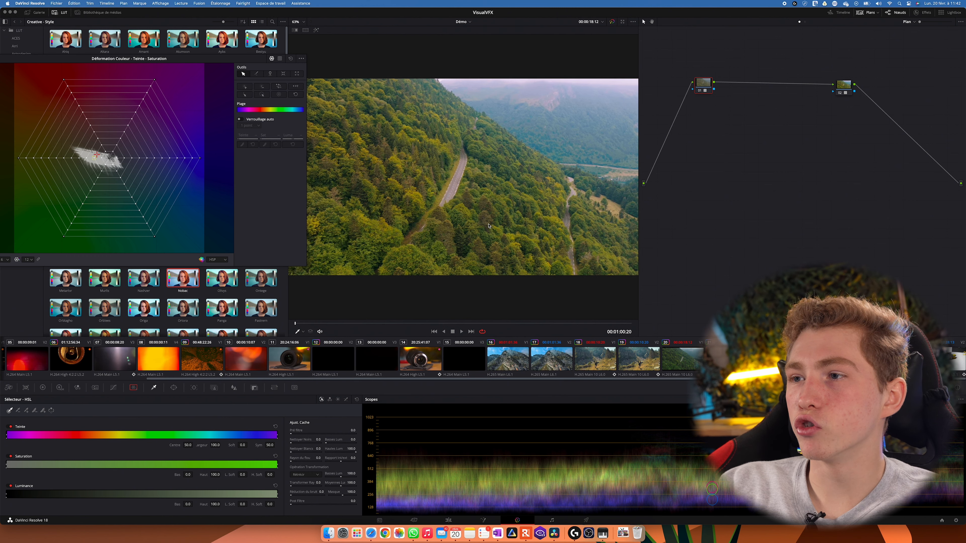
scroll(489, 215, down, 8)
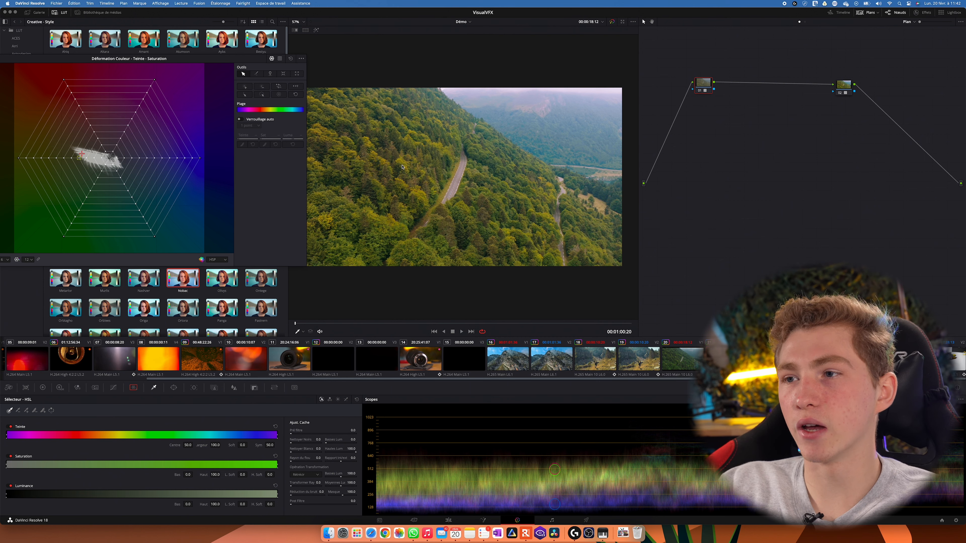
scroll(354, 156, up, 7)
click(331, 140)
scroll(331, 141, down, 5)
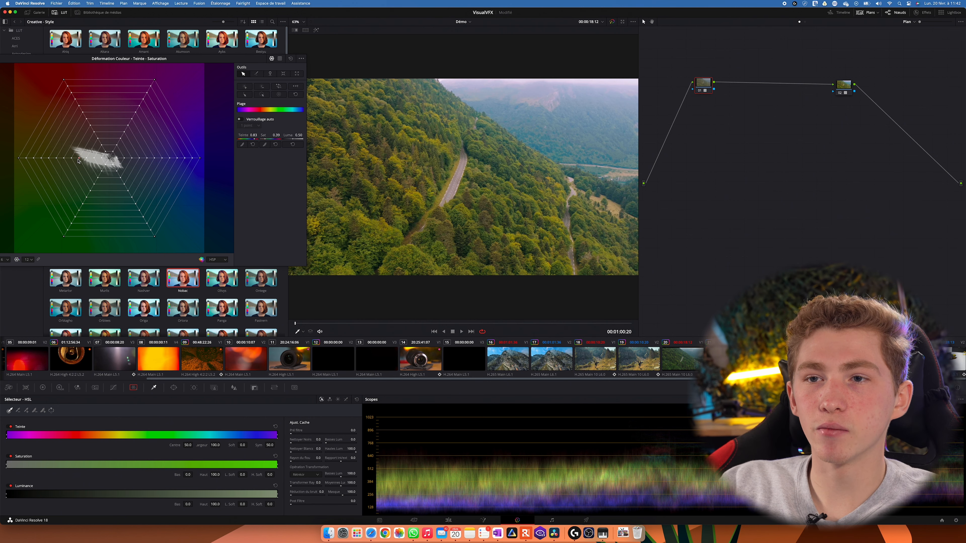
Shift the foliage's warp point toward green, to hue 0.79 and saturation 0.41, and close the floating Color Warper window
drag(142, 57, 405, 255)
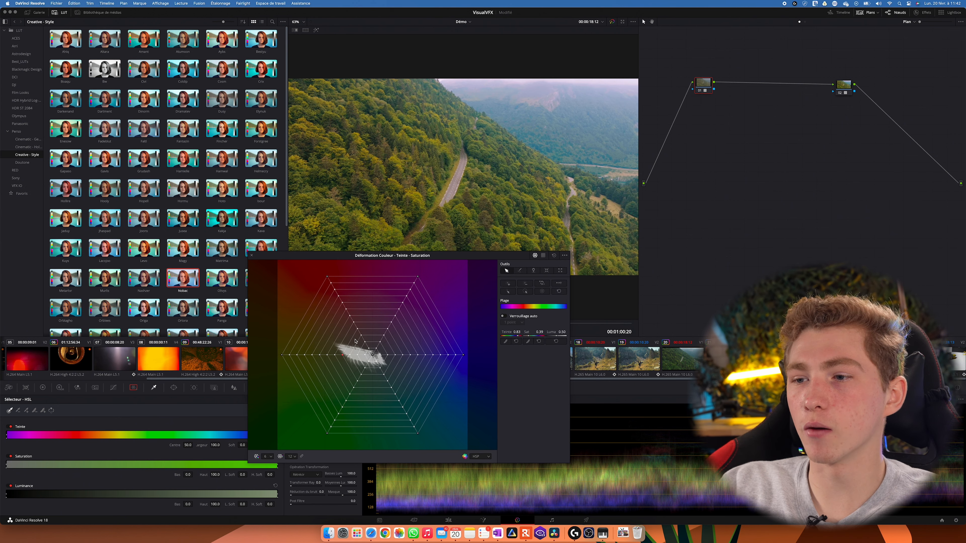
drag(343, 355, 341, 358)
drag(353, 259, 377, 295)
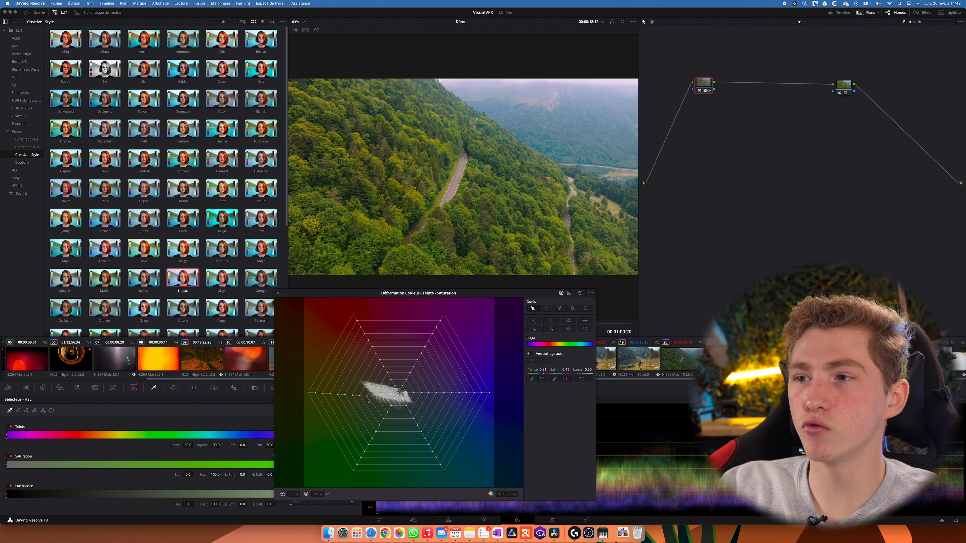
drag(367, 398, 368, 402)
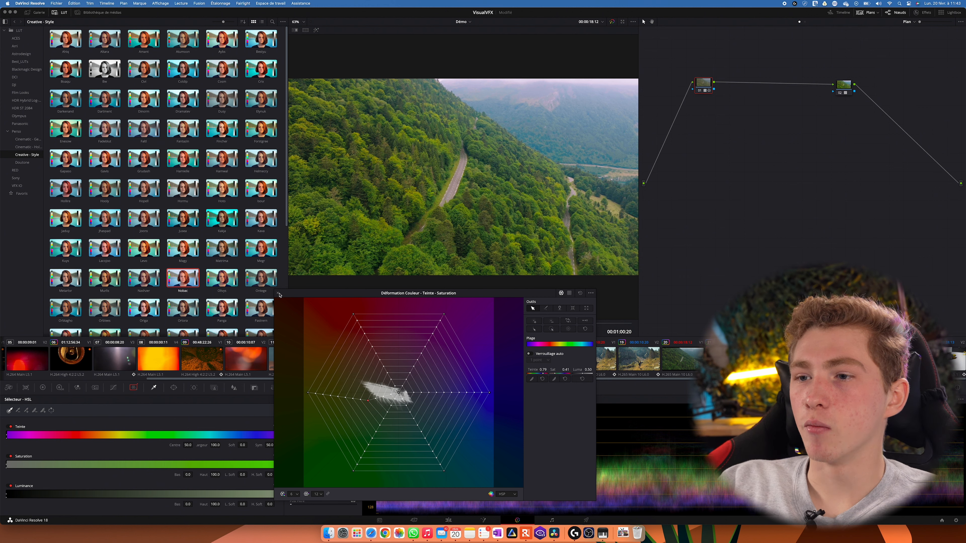
click(278, 294)
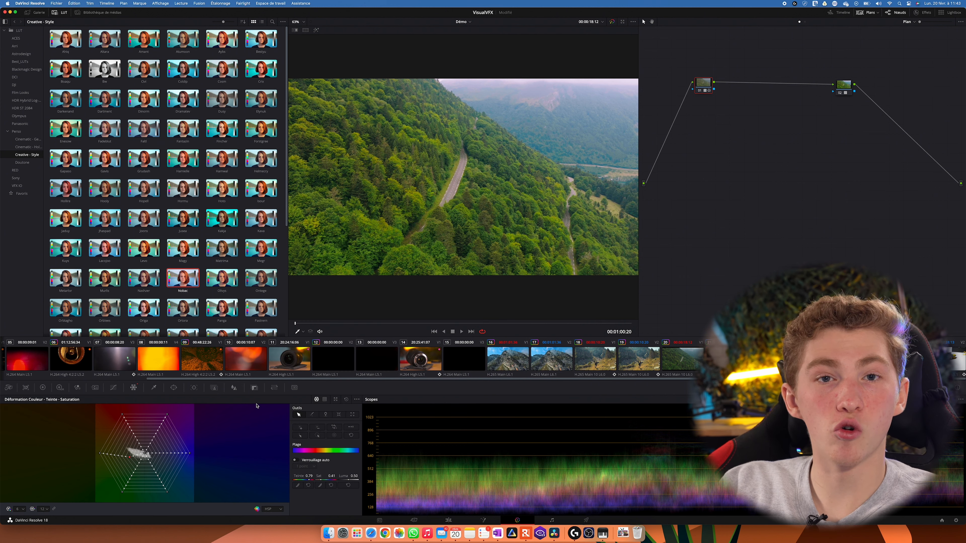
Lower the saturation of the forest clip's node 01 in the primary color wheels, and compare the grade by toggling the node
click(43, 388)
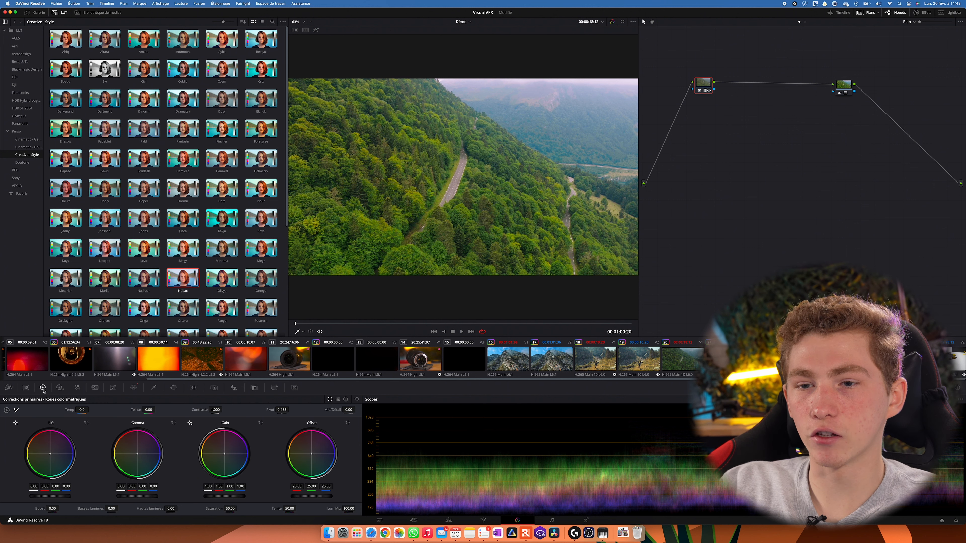
mouse_move(229, 509)
mouse_down()
mouse_move(217, 510)
mouse_move(229, 510)
mouse_up()
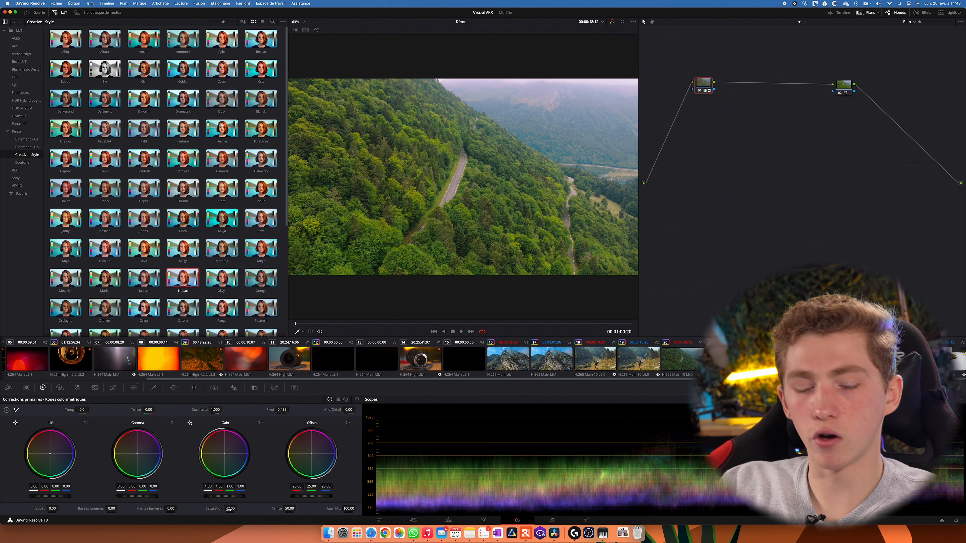
key(super+d)
key(super+d)
key(super+d)
key(super+d)
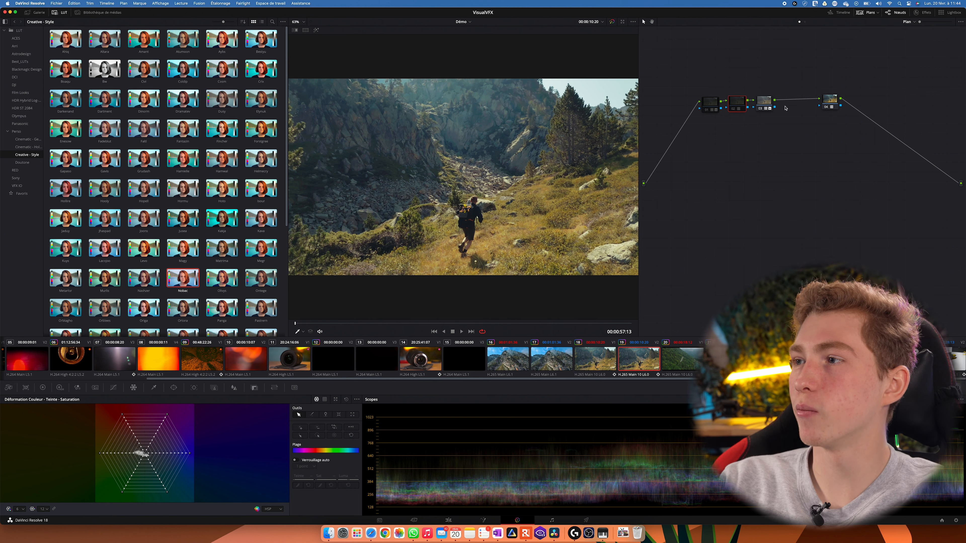
Compare the hiker clip with its third node's grade switched off and on
click(712, 103)
click(762, 101)
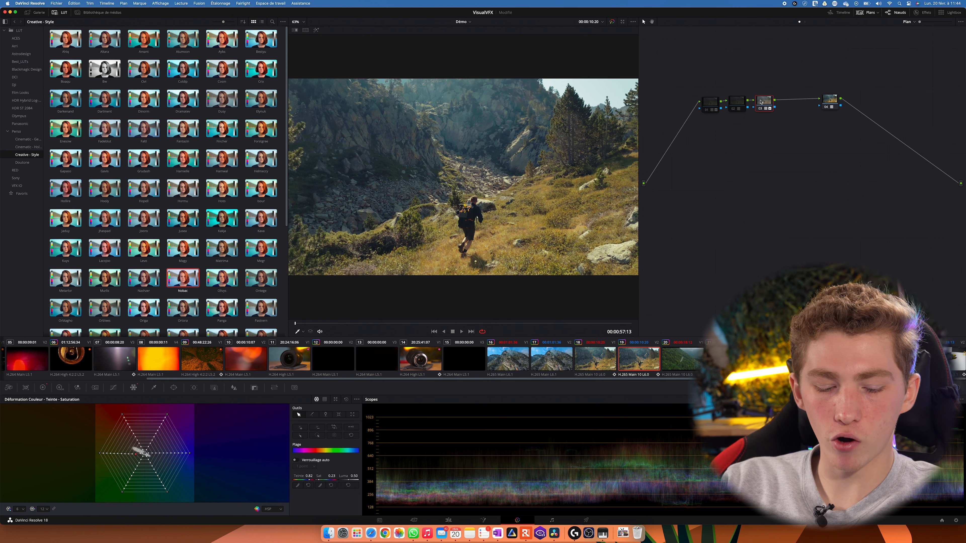
key(super+d)
key(super+d)
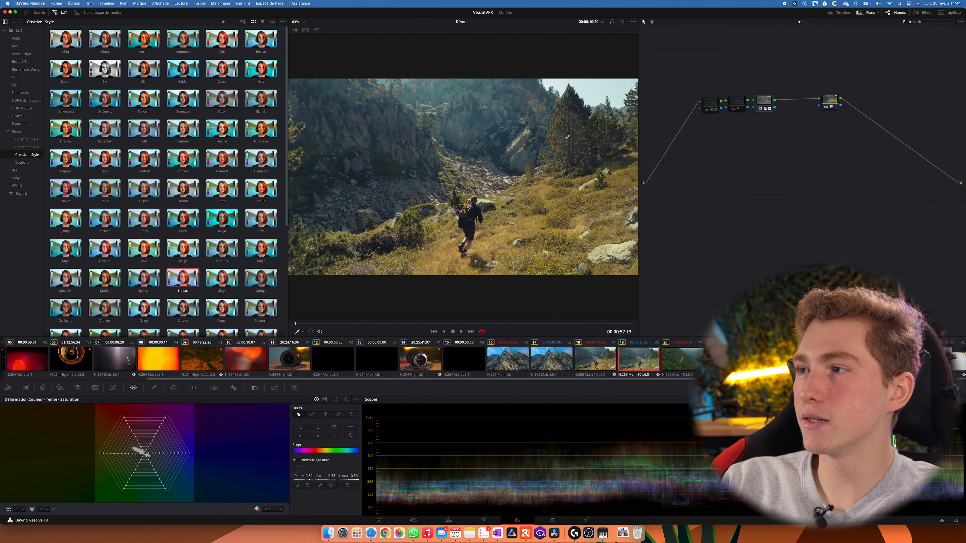
key(super+d)
Compare the looks stored in the hiker clip's second and first nodes by toggling them, and return to the third node's Color Warper adjustment
click(737, 102)
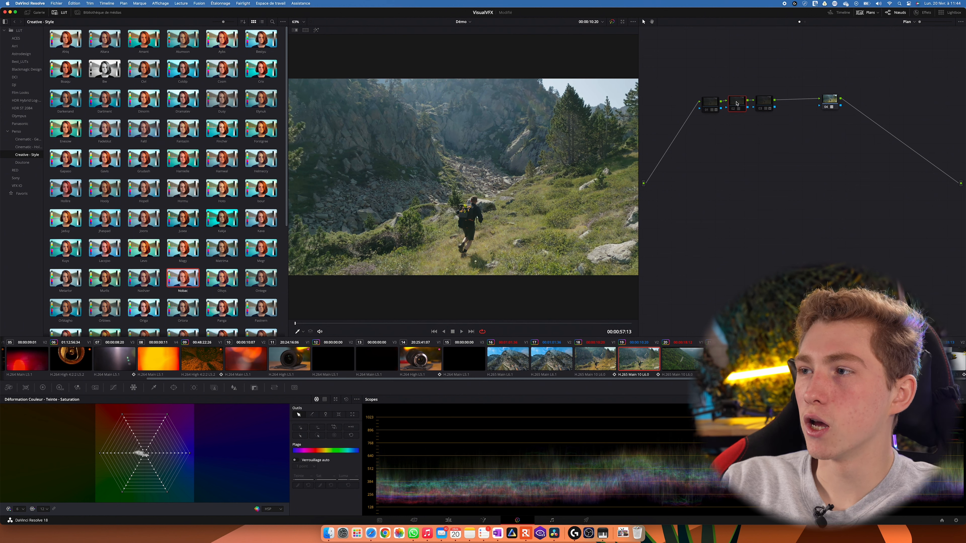
key(super+d)
key(super+d)
click(711, 103)
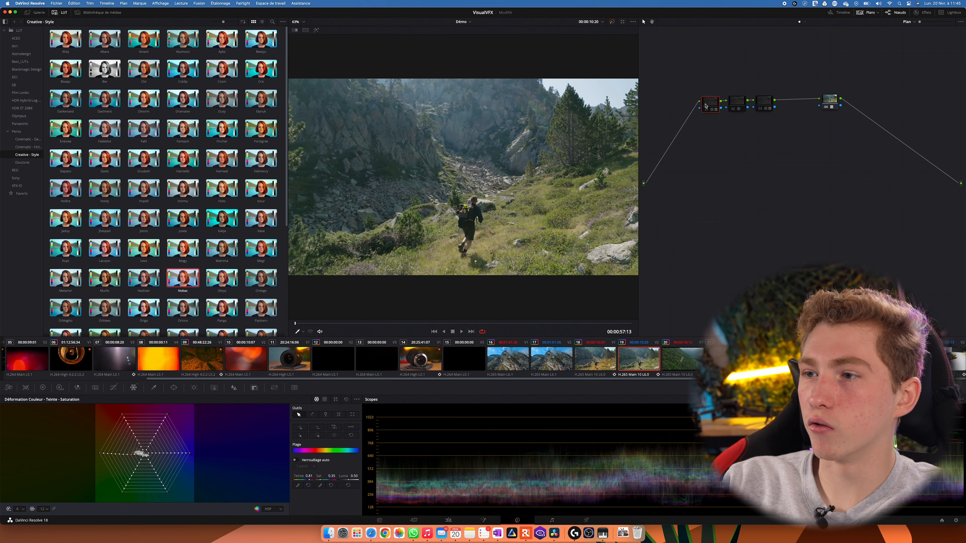
key(super+d)
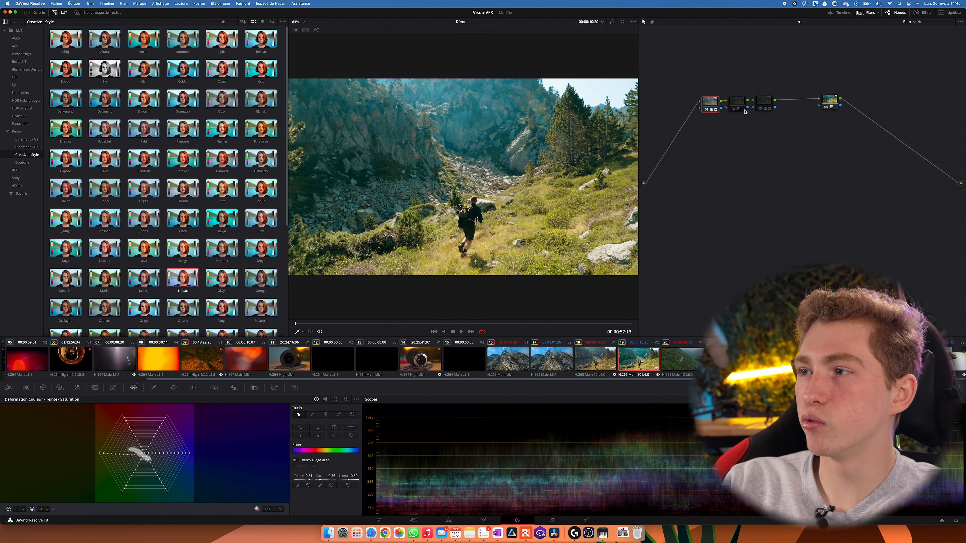
click(764, 102)
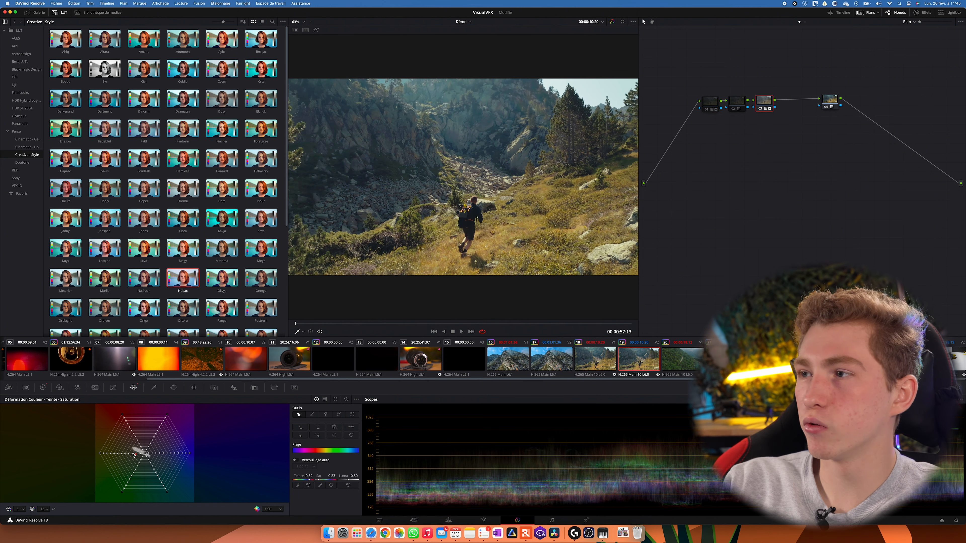
click(335, 400)
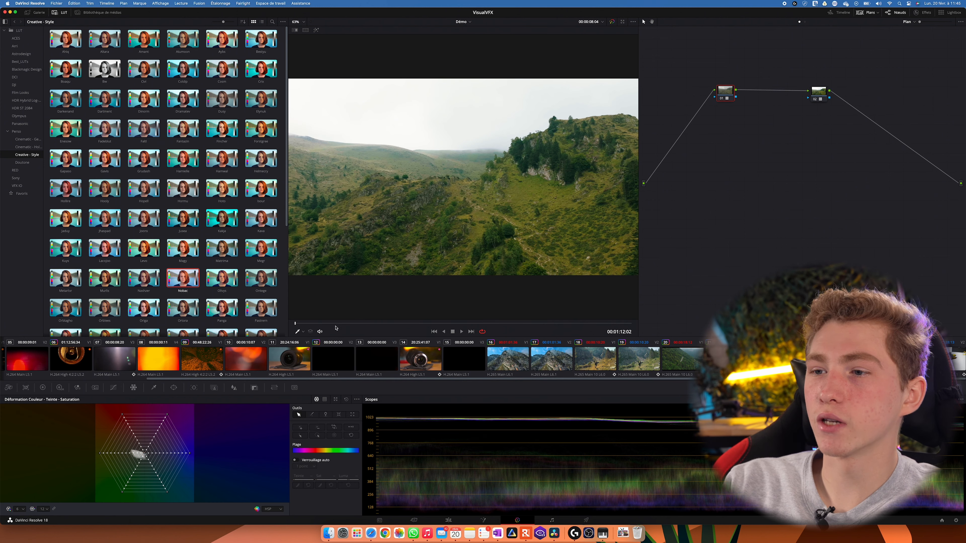
Go to a later frame of the hillside clip and compare the grade by toggling node 01 off and on
click(336, 324)
key(super+d)
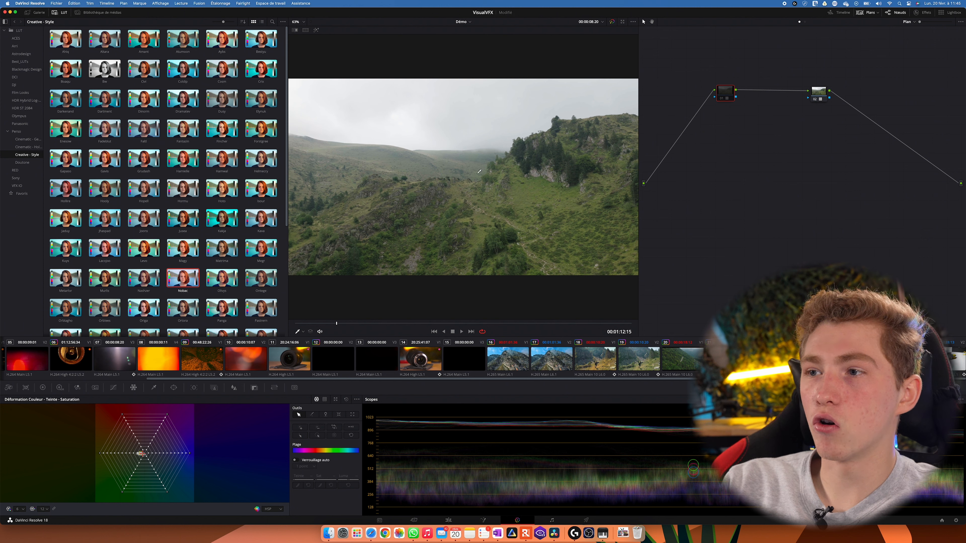
key(super+d)
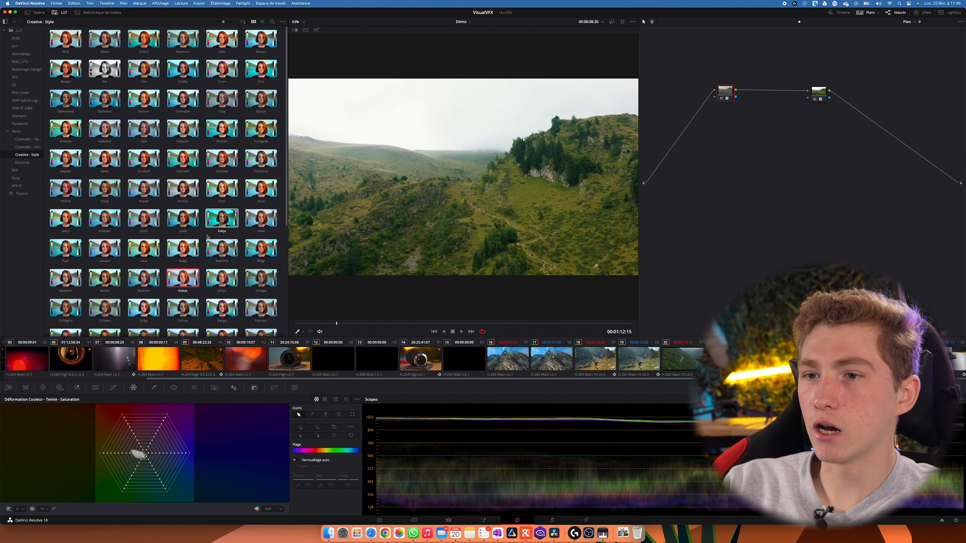
Expand the Color Warper into a floating window and pull the hillside's warp point outward in the yellow-green range to increase its saturation
click(335, 400)
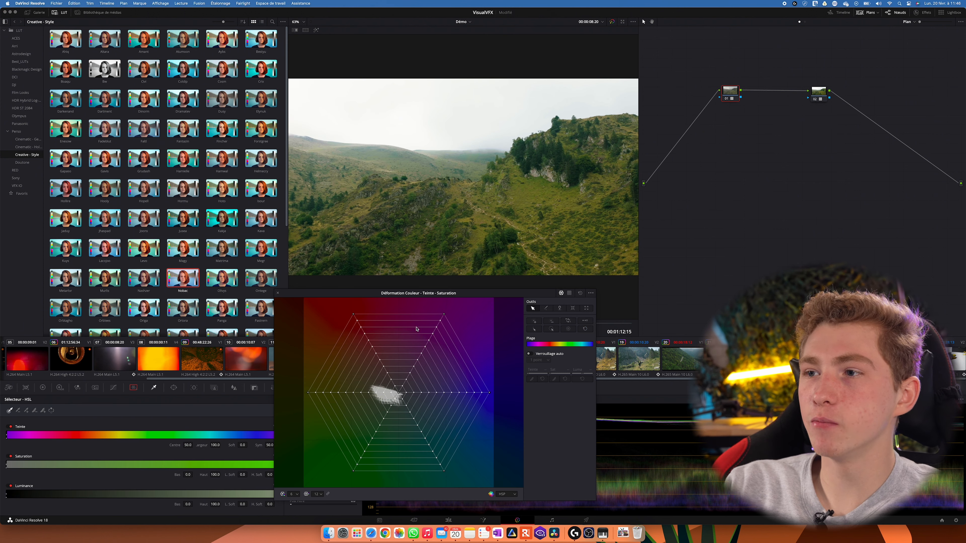
drag(369, 297, 299, 336)
drag(457, 293, 462, 311)
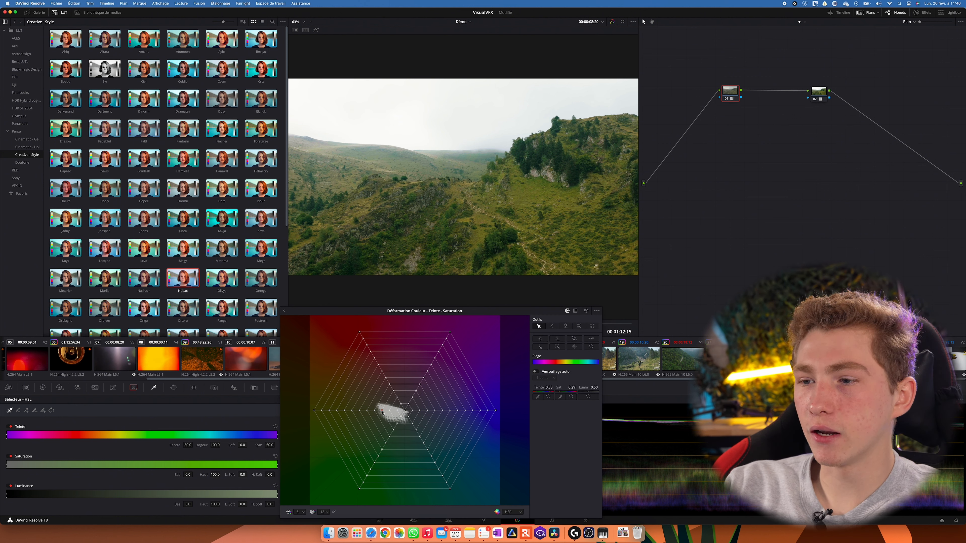
drag(382, 412, 373, 413)
drag(369, 411, 364, 414)
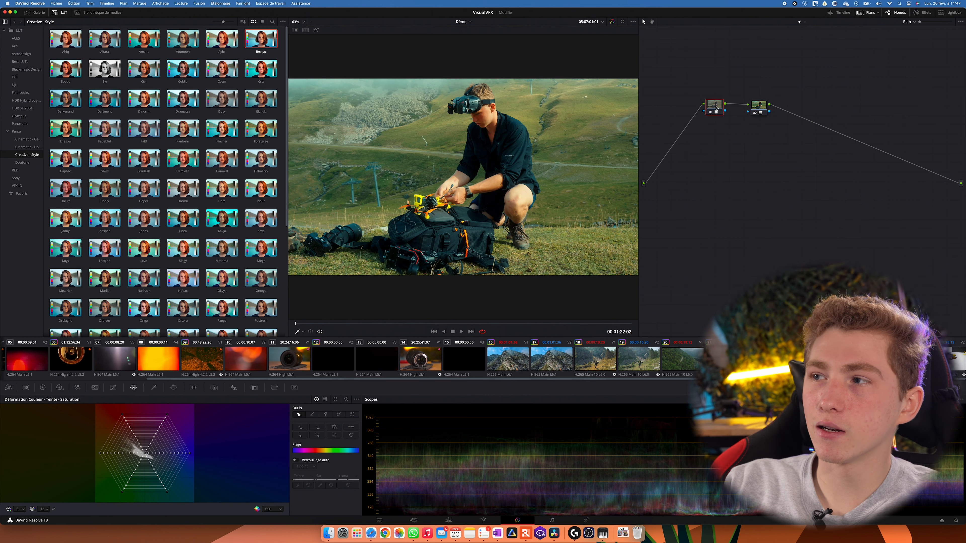
On node 01 of the drone pilot clip, expand the Color Warper and shift the grass's warp point to hue 0.84 and saturation 0.27
drag(717, 108, 713, 109)
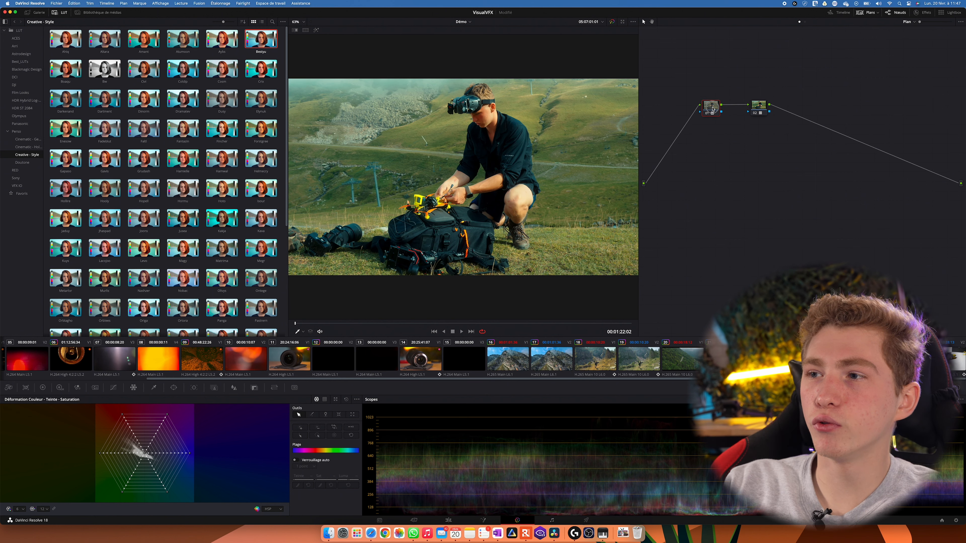
click(335, 400)
drag(369, 313, 368, 315)
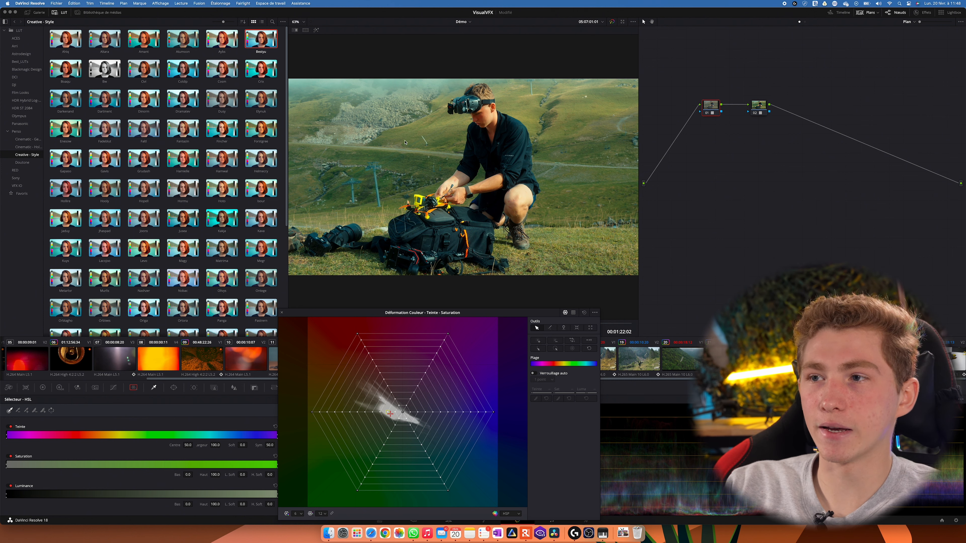
drag(387, 413, 383, 415)
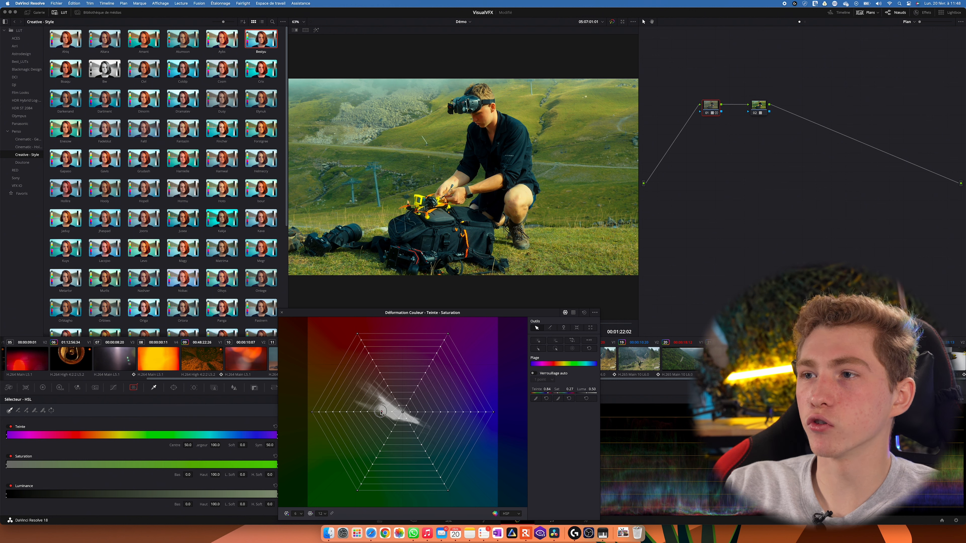
Close the floating Color Warper, switch the Qualifier to 3D mode, and sample the skin on the pilot's forearm with a short stroke
scroll(449, 134, up, 5)
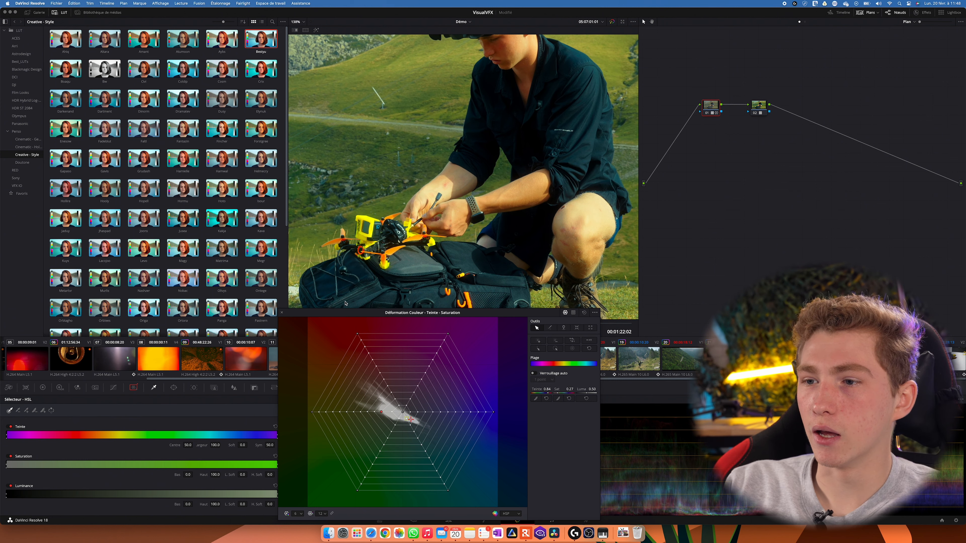
click(283, 313)
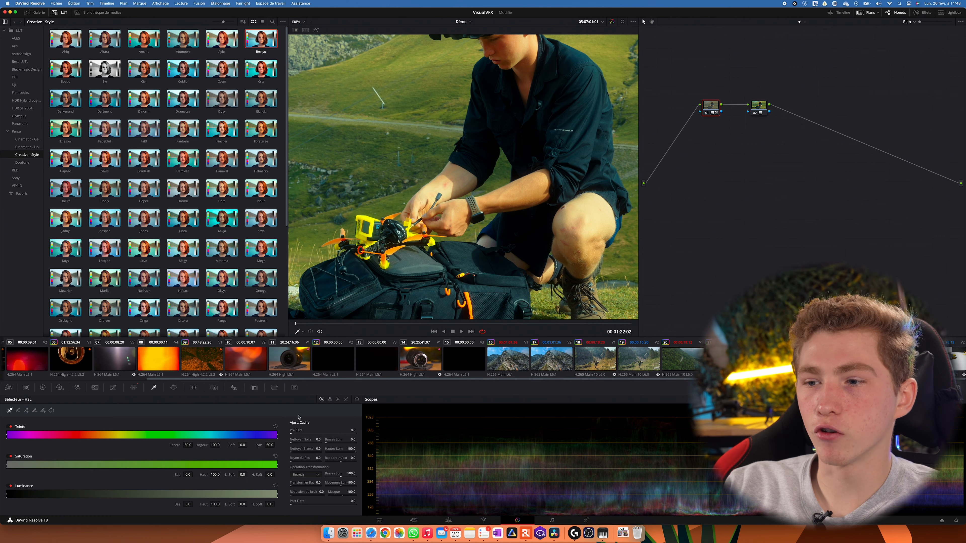
click(346, 401)
drag(498, 196, 525, 184)
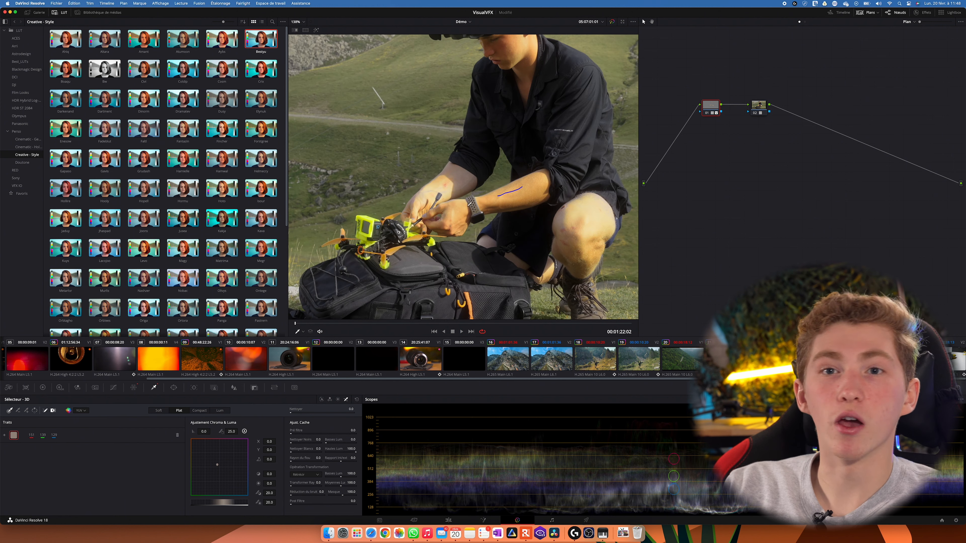